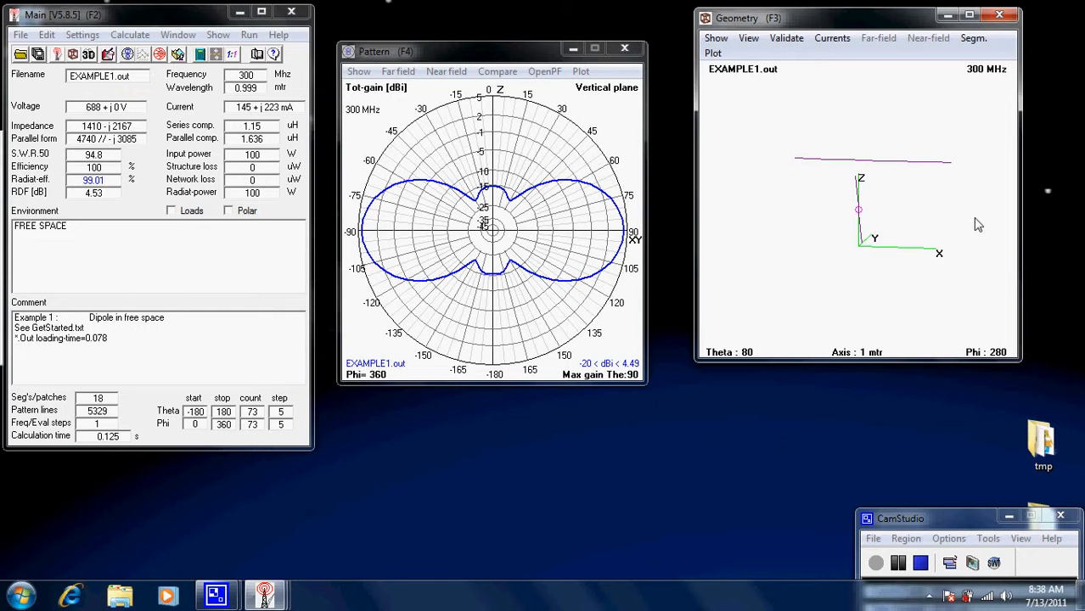
Step: Inspect the wire and segment information for a segment of wire 2 and two lower segments of wire 1
mouse_move(976, 225)
mouse_down()
mouse_move(940, 225)
mouse_move(953, 236)
mouse_move(986, 228)
mouse_up()
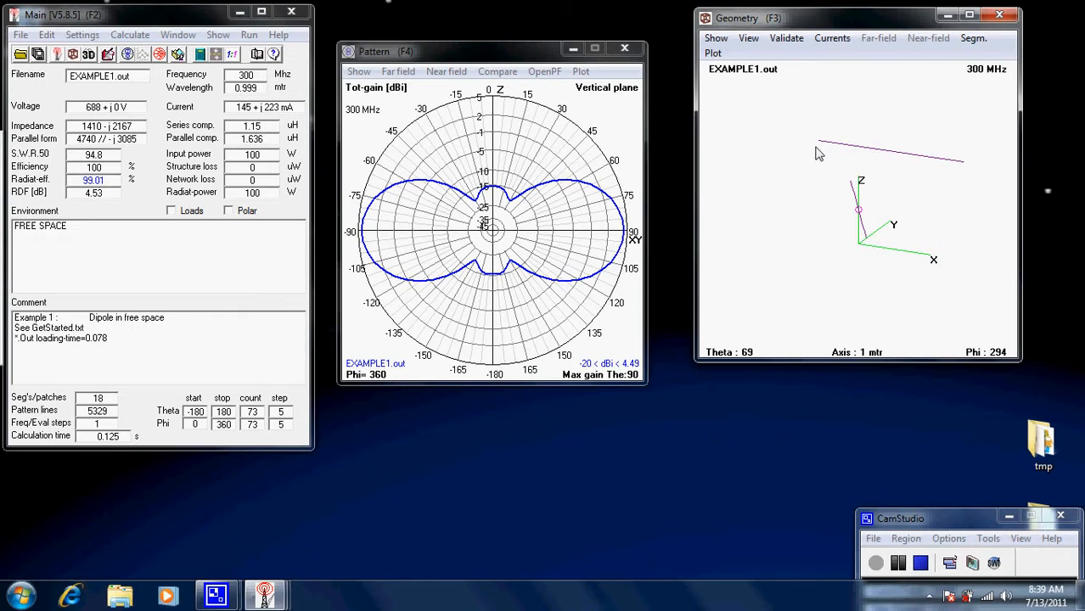
click(883, 155)
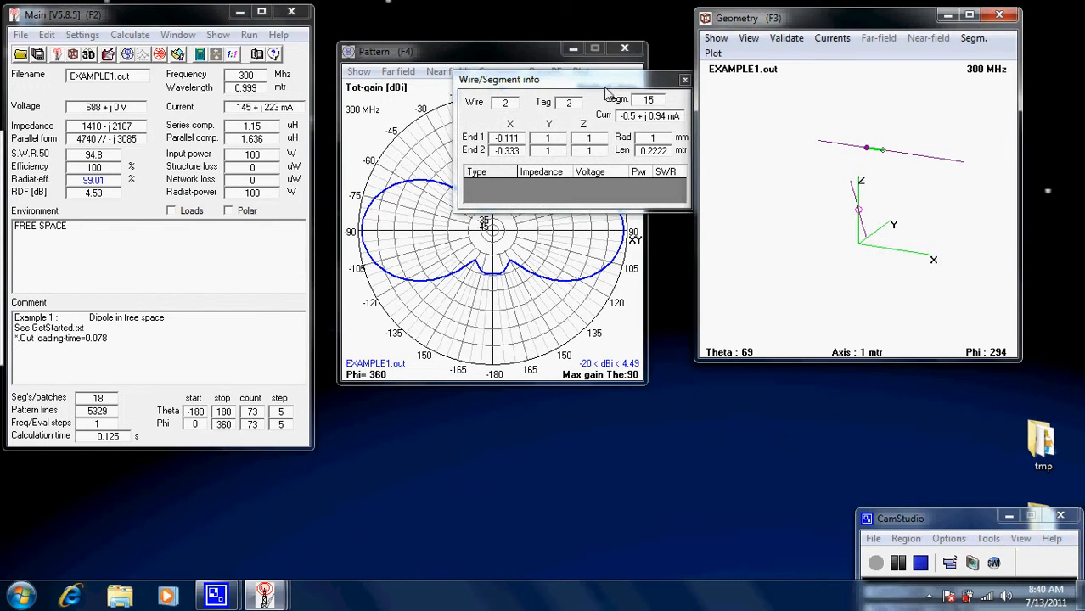
drag(607, 89, 548, 101)
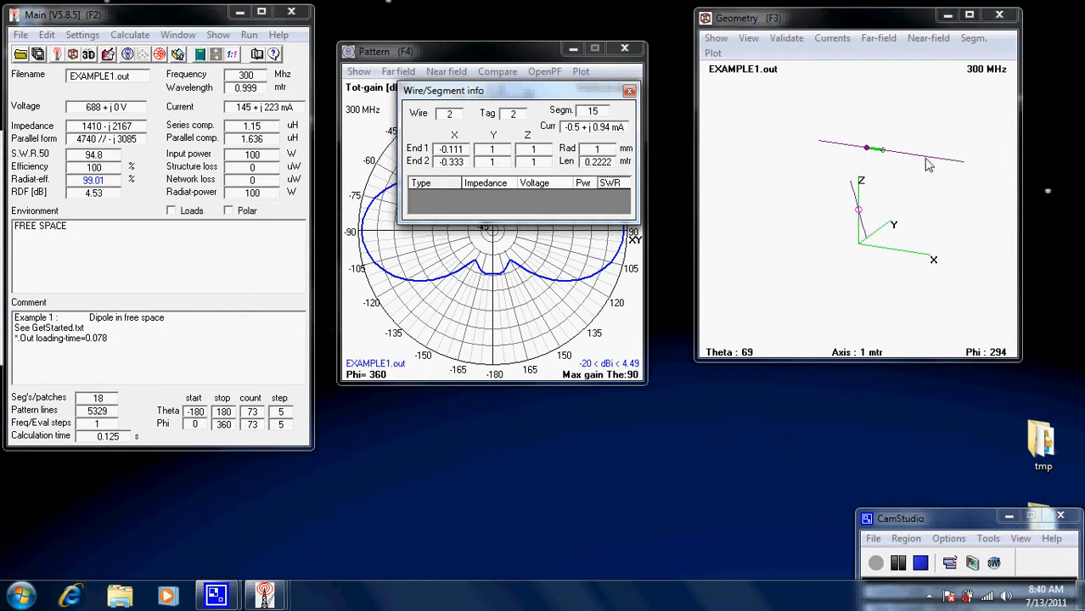
click(863, 224)
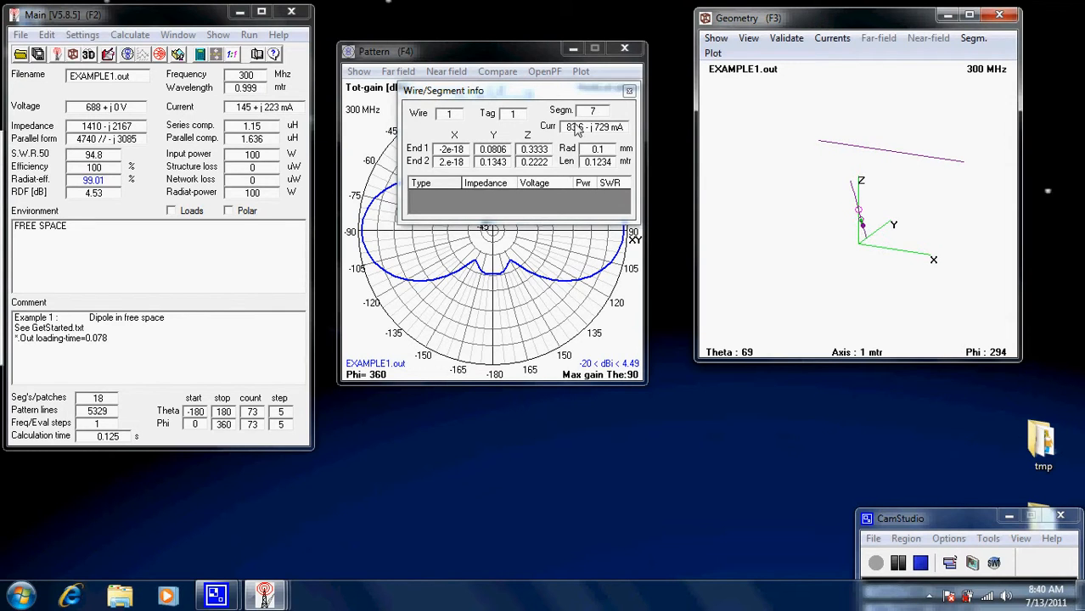
click(864, 239)
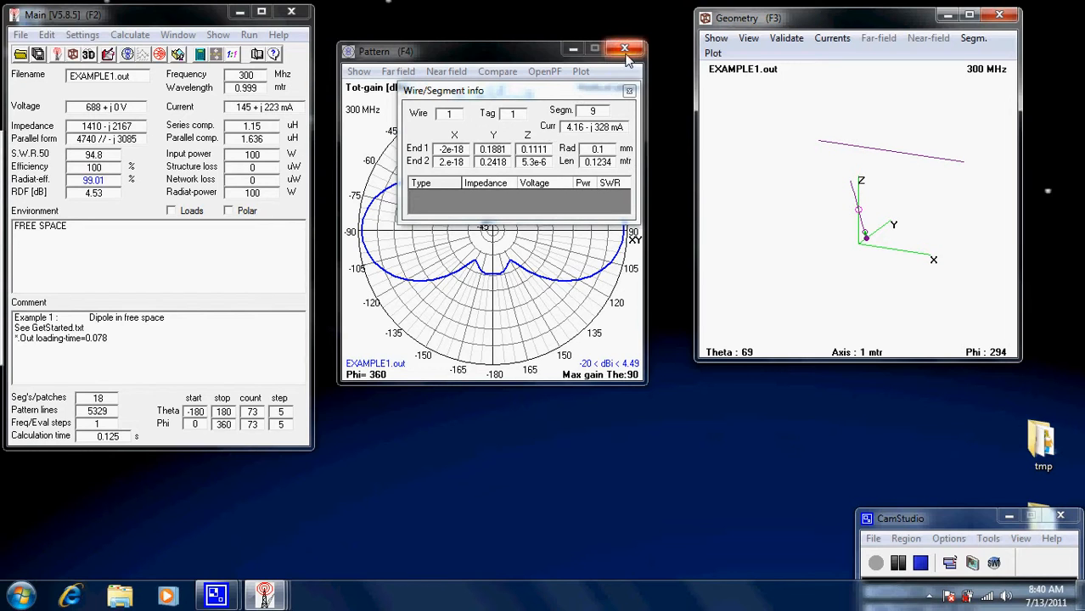
Step: Inspect the segment information at the voltage source on wire 1, and close the information window
click(860, 212)
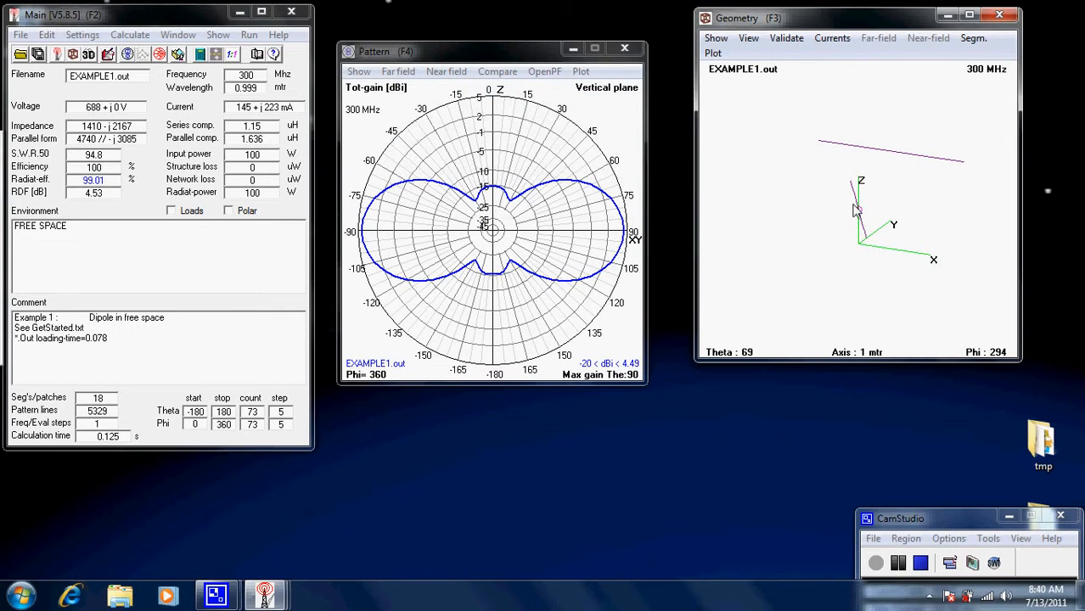
click(862, 218)
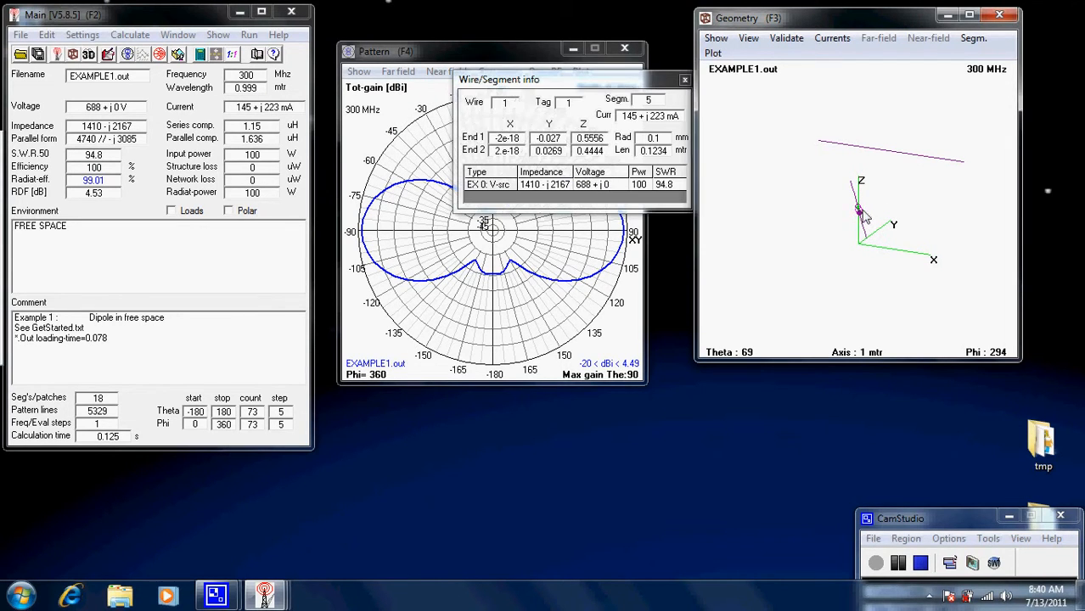
drag(560, 85, 527, 85)
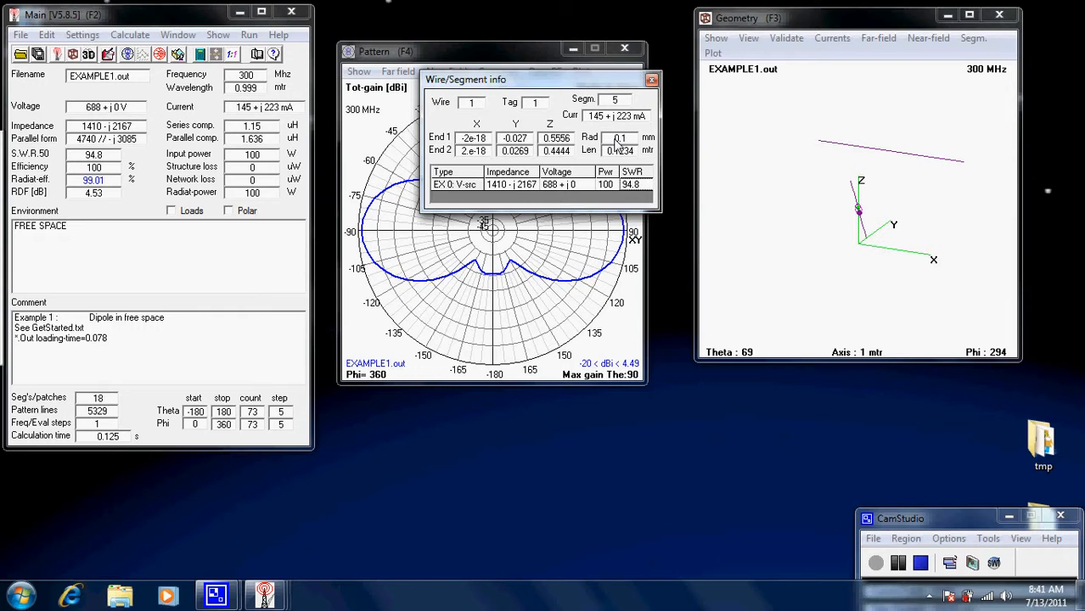
click(652, 81)
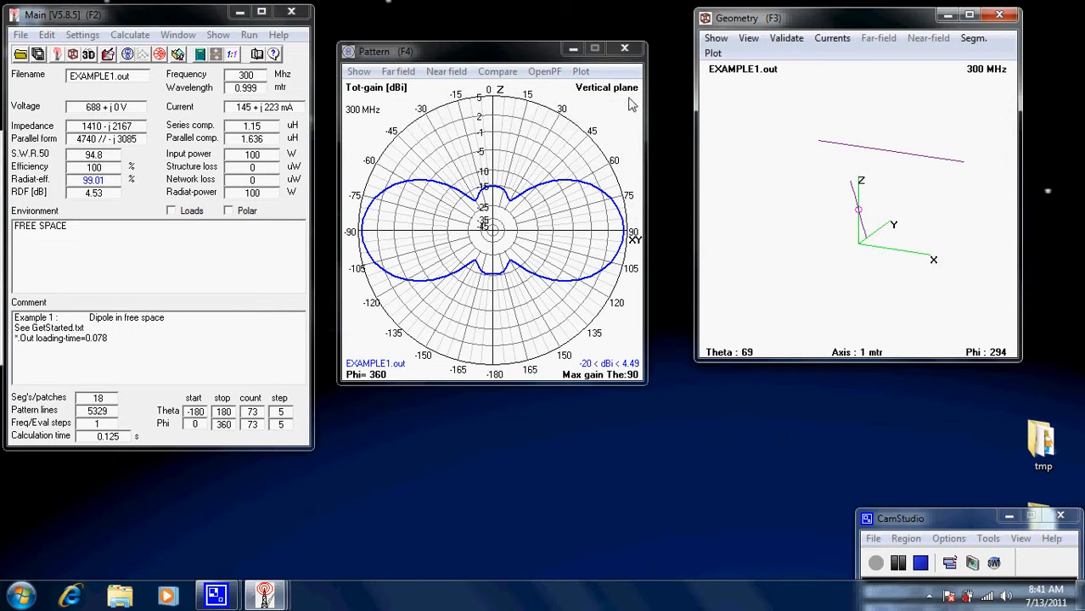
Step: Check that Notepad Edit is the chosen editor and open the Example1.nec input file in it
click(84, 37)
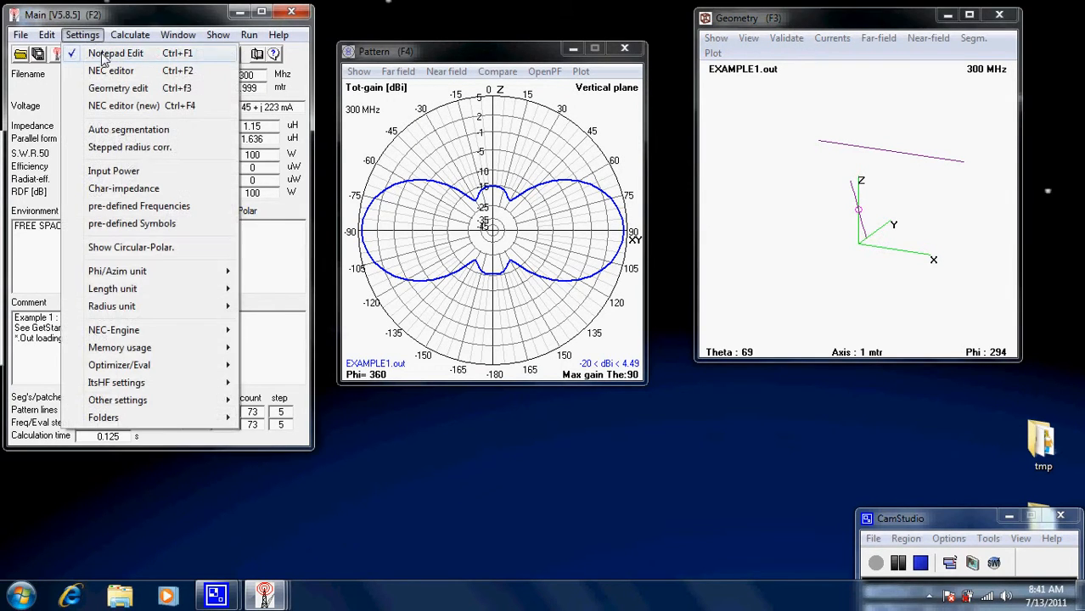
click(143, 18)
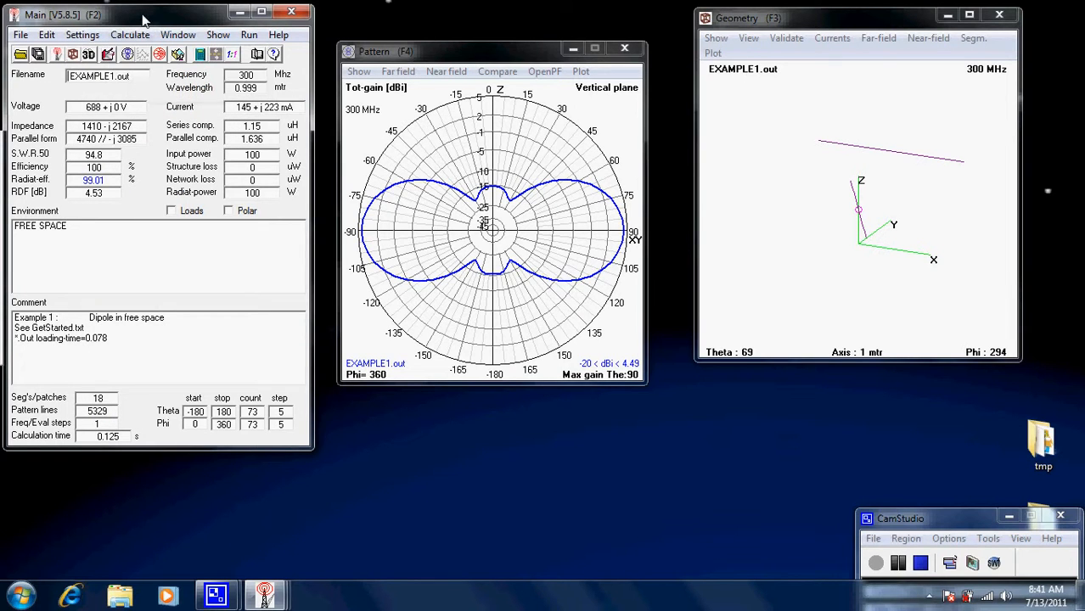
click(111, 55)
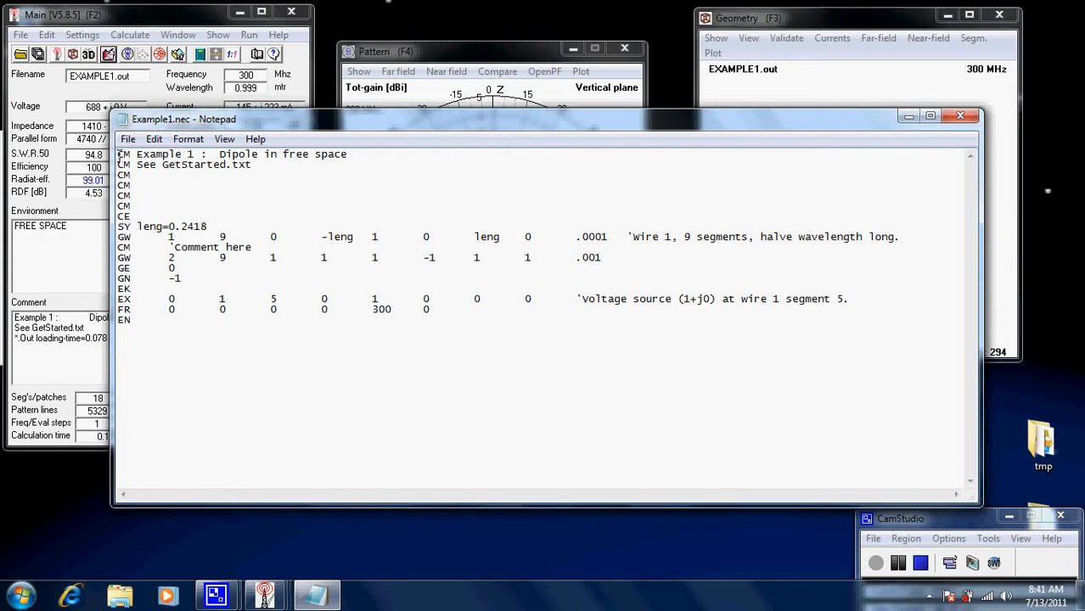
Step: Examine the comment, frequency and wire radius entries in the Example1.nec text, and close Notepad
drag(118, 155, 128, 162)
drag(372, 314, 393, 314)
click(401, 336)
mouse_move(572, 260)
mouse_down()
mouse_move(545, 260)
mouse_move(573, 259)
mouse_move(548, 260)
mouse_move(559, 259)
mouse_up()
click(574, 277)
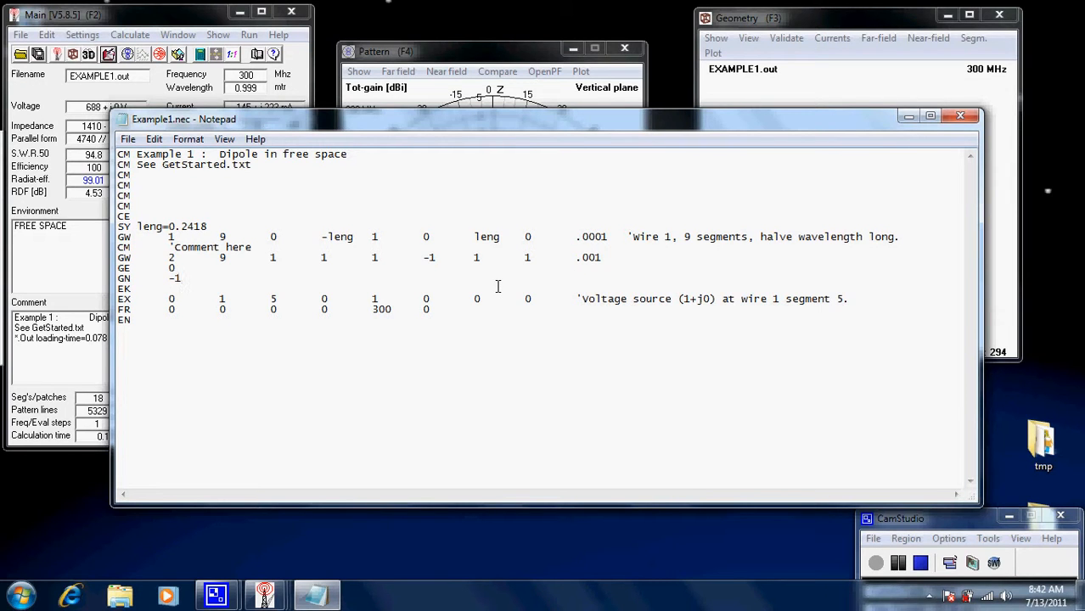
click(961, 118)
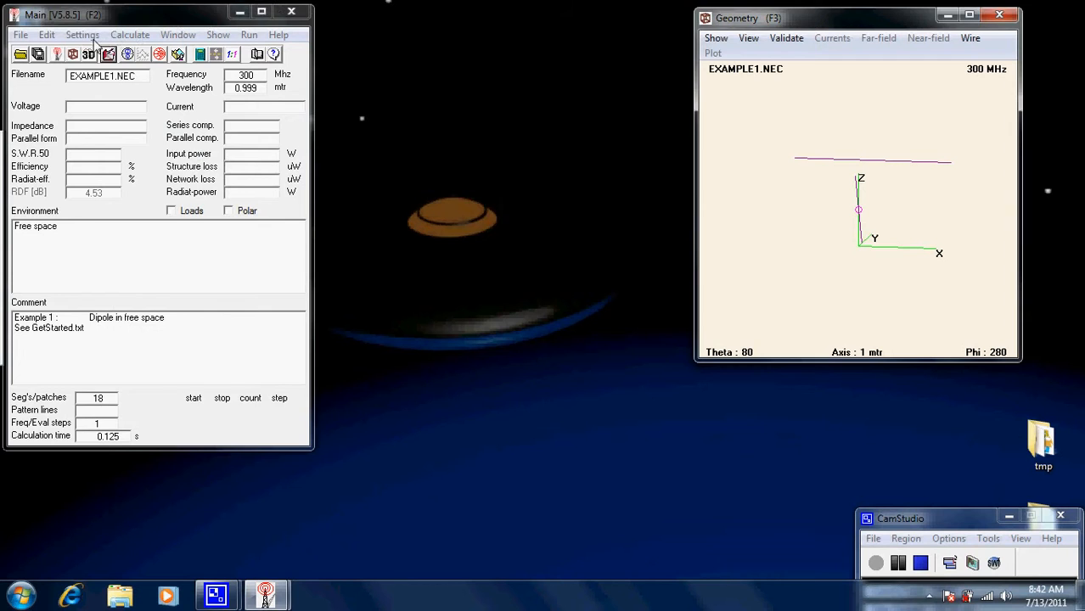
Step: Switch the input-file editor to NEC editor and open EXAMPLE1.NEC in it
click(92, 39)
click(106, 71)
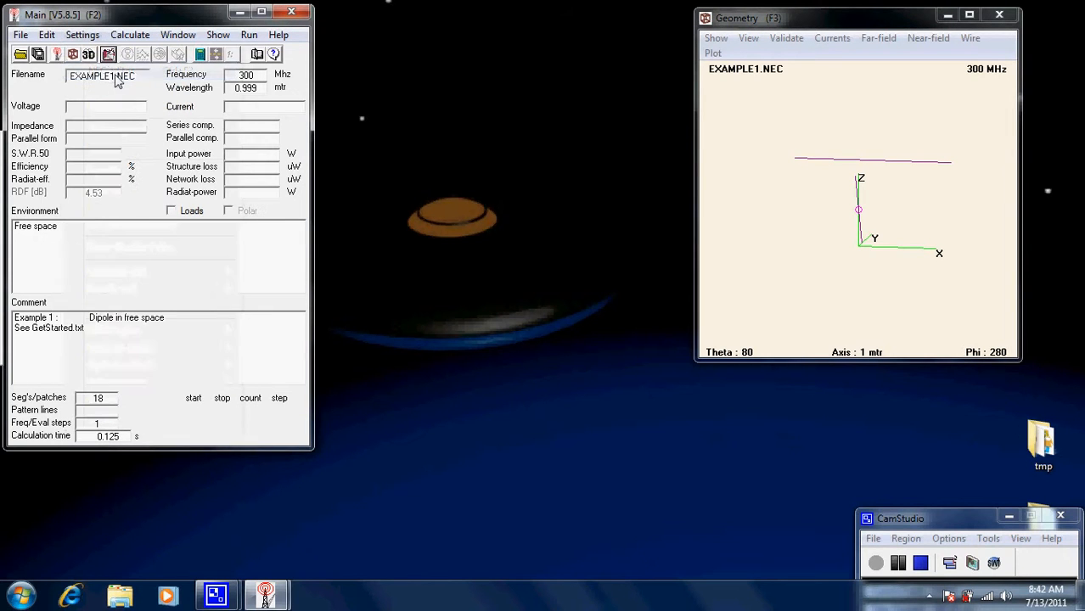
click(83, 35)
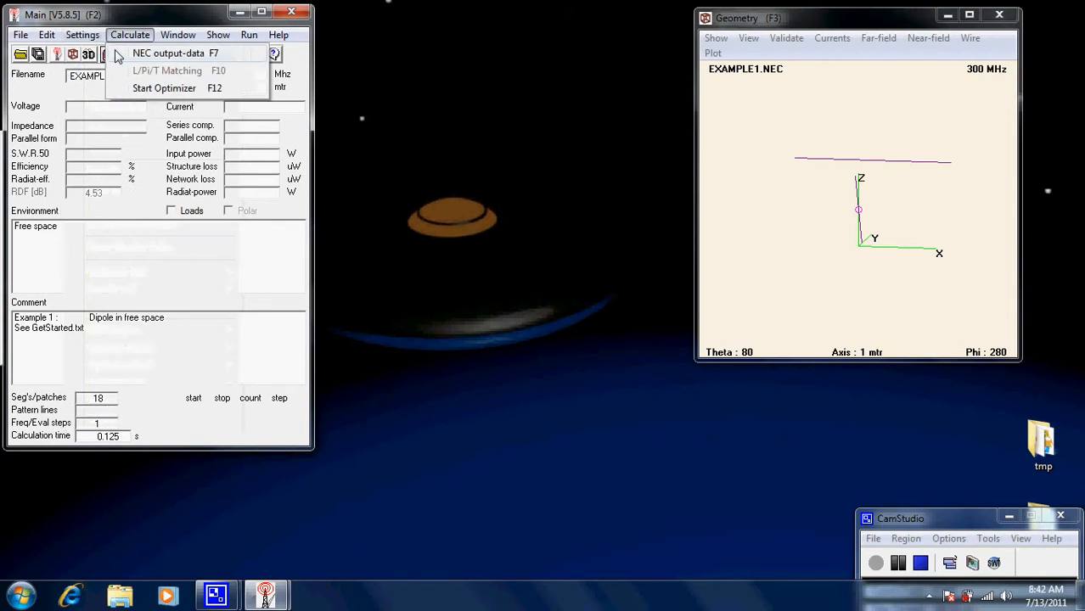
click(119, 35)
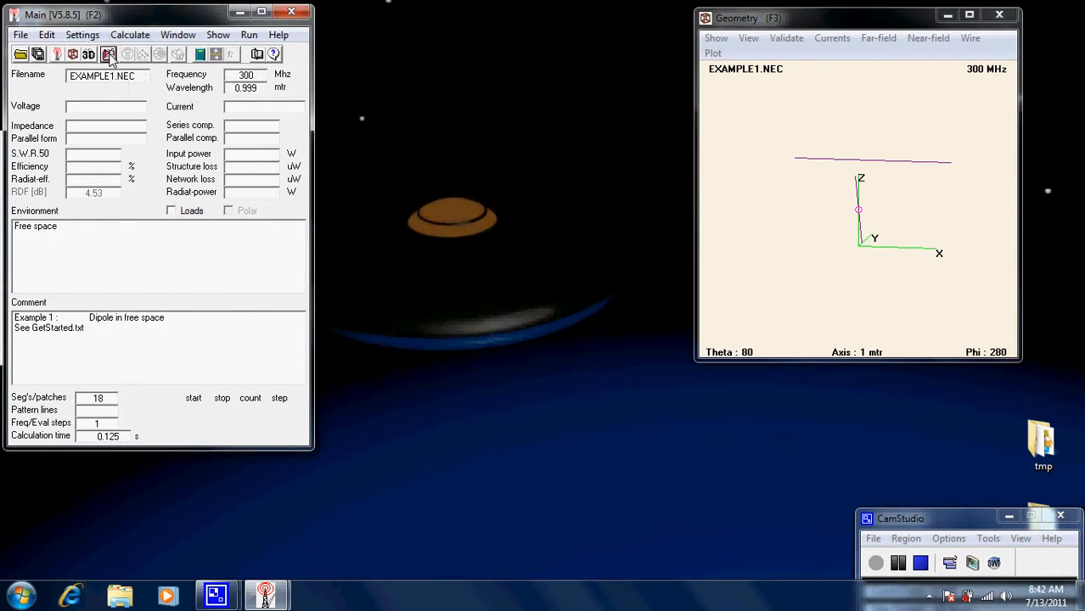
click(109, 54)
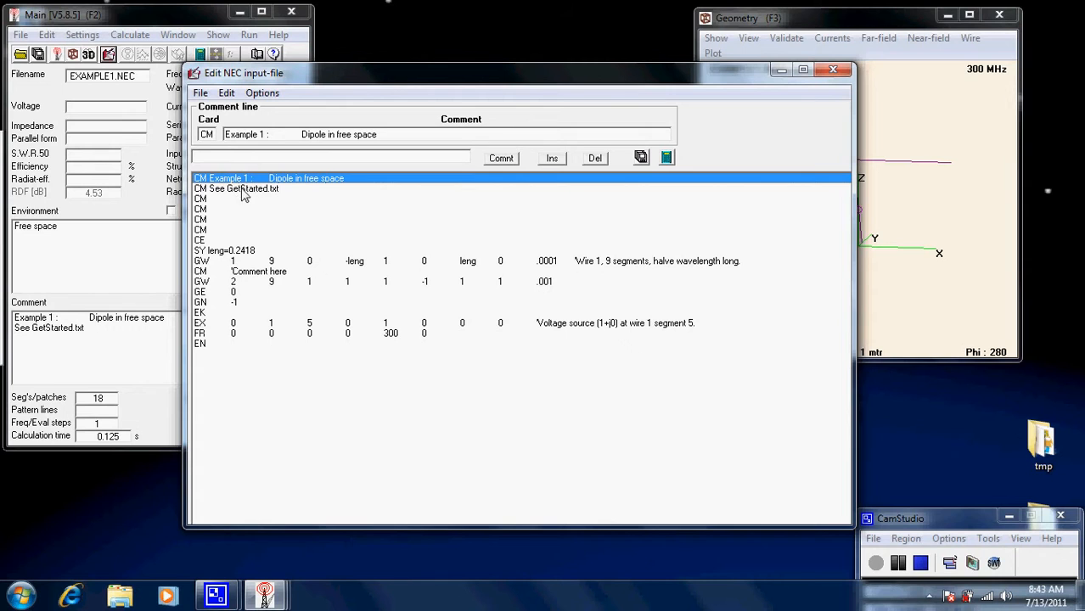
Step: Insert a CM comment card below the wire 2 card reading "what ever we wish to say" and save the file
click(202, 282)
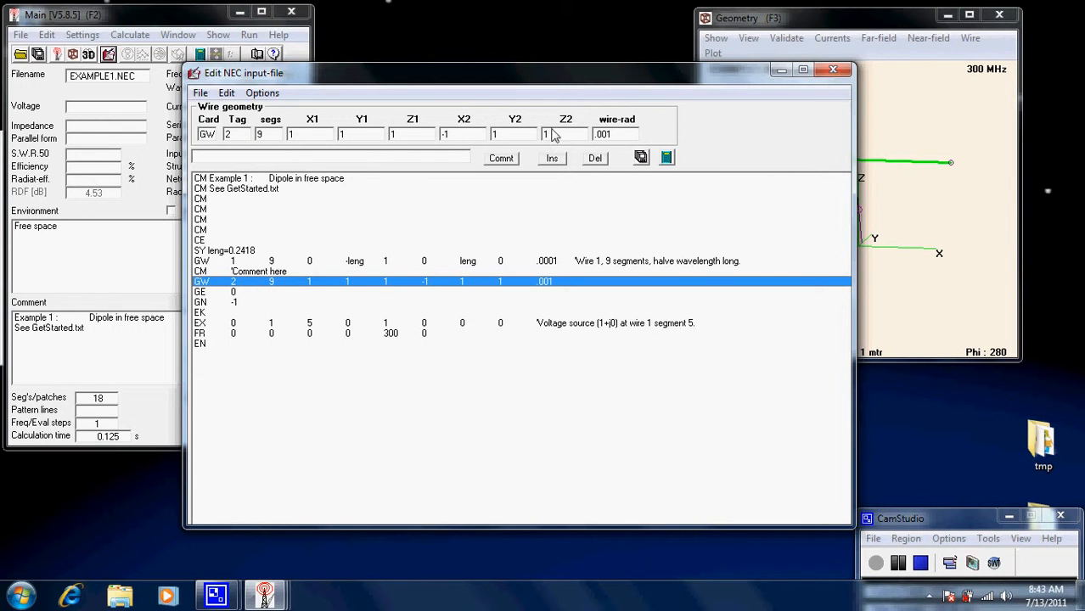
drag(399, 79, 280, 69)
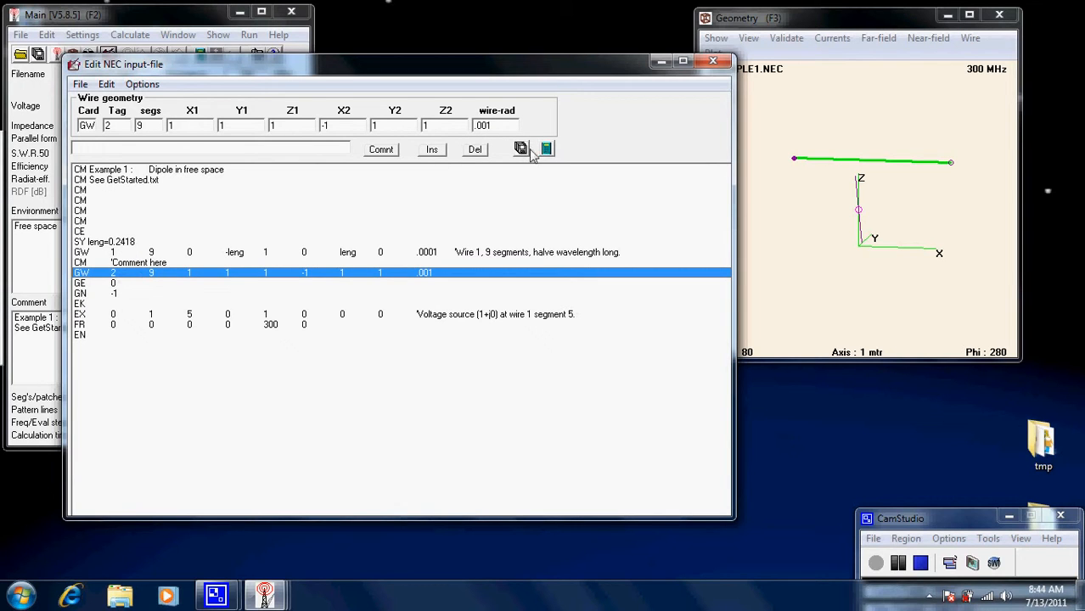
click(434, 150)
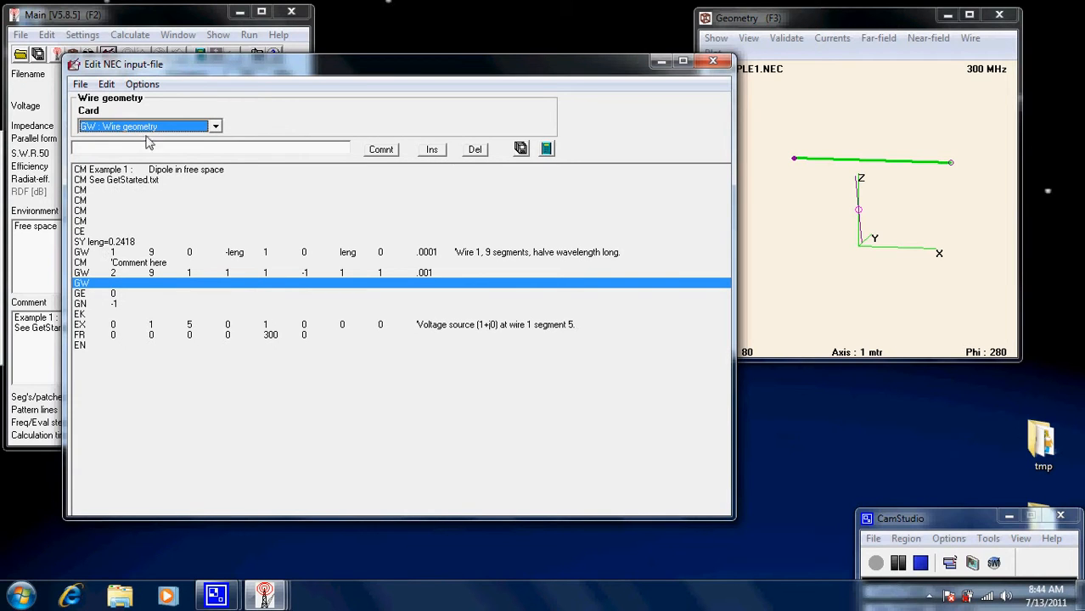
click(218, 136)
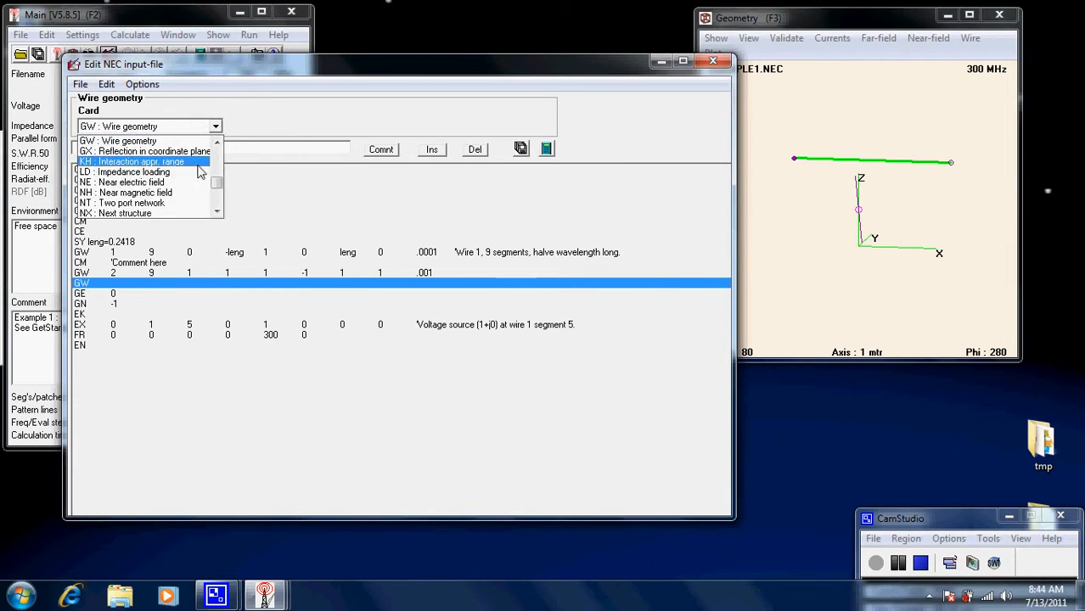
drag(218, 189, 217, 150)
click(106, 161)
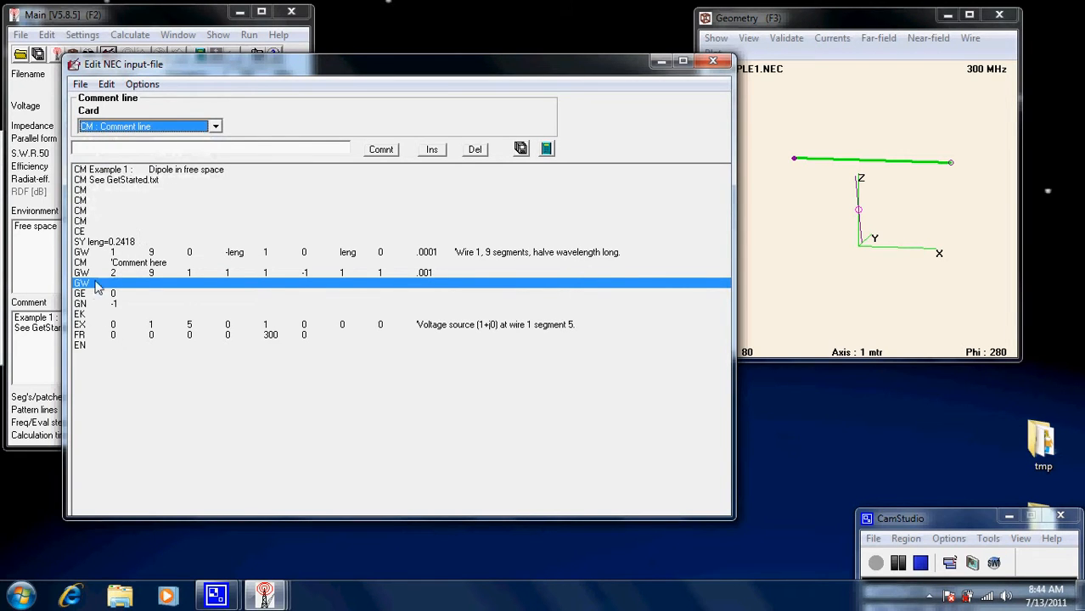
click(163, 148)
click(123, 127)
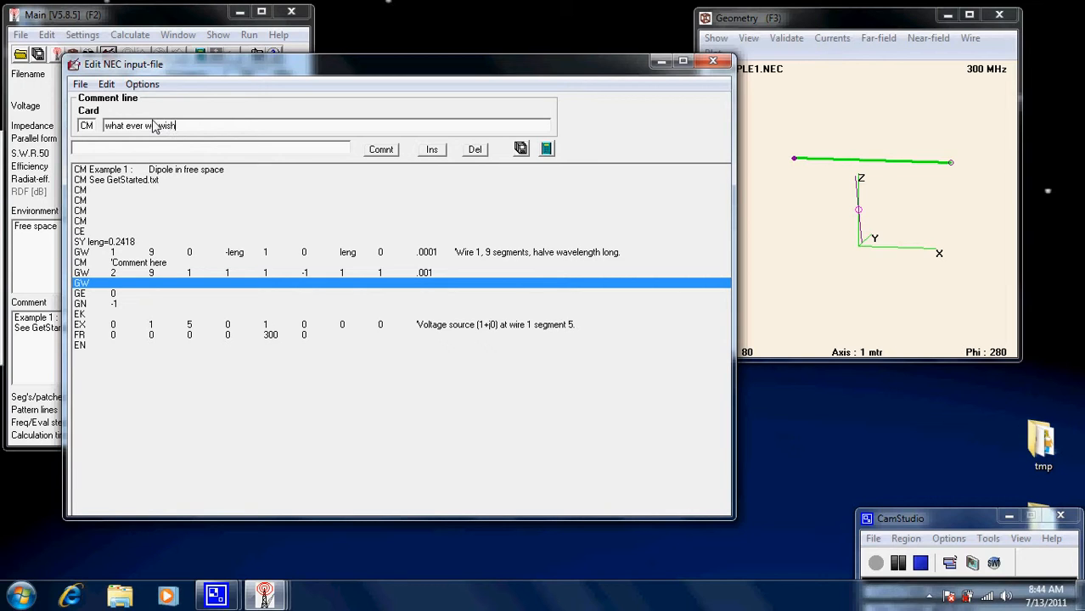
text(say)
click(520, 150)
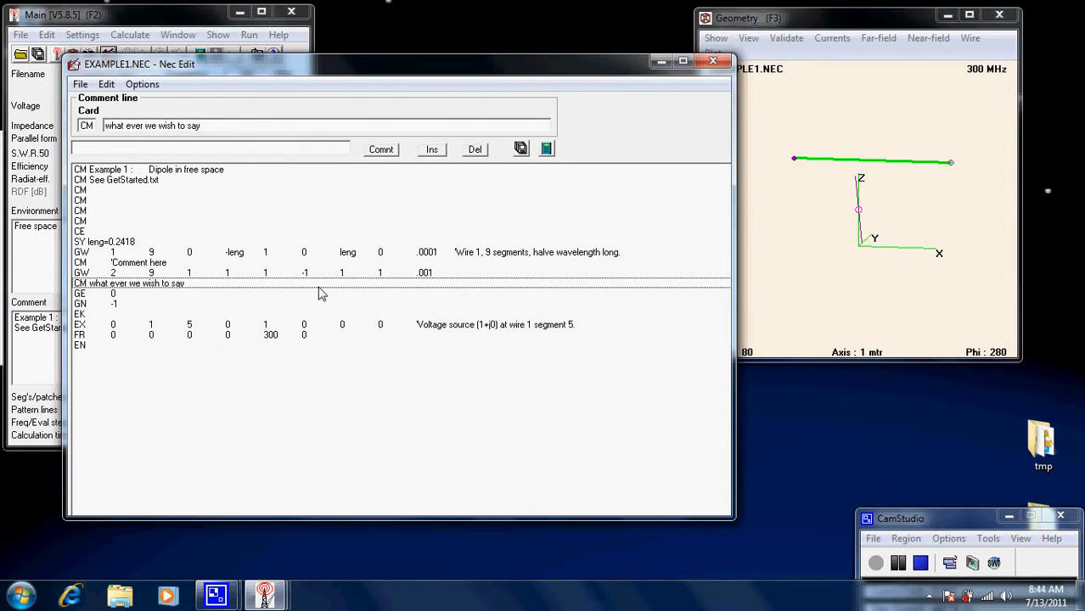
Step: Generate the Far Field pattern for the edited file and dismiss the segment-check message
click(548, 150)
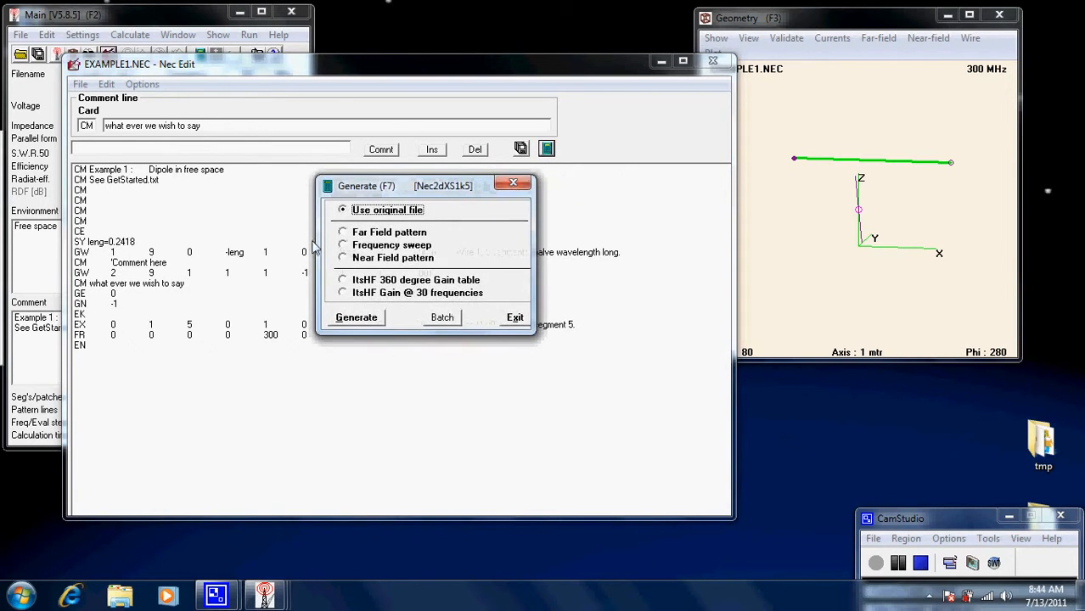
click(343, 233)
click(357, 422)
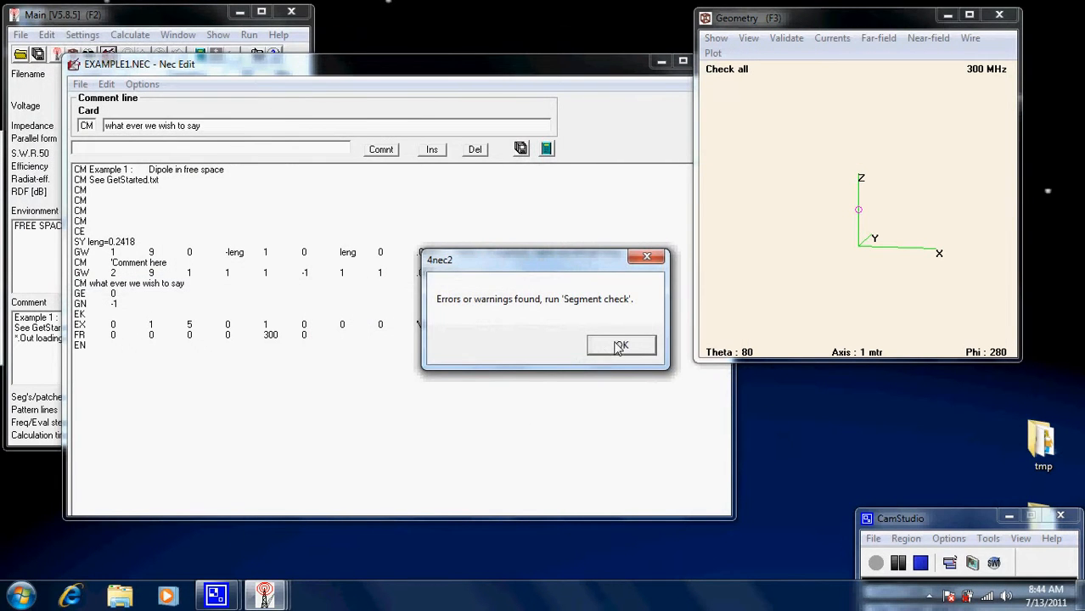
click(627, 347)
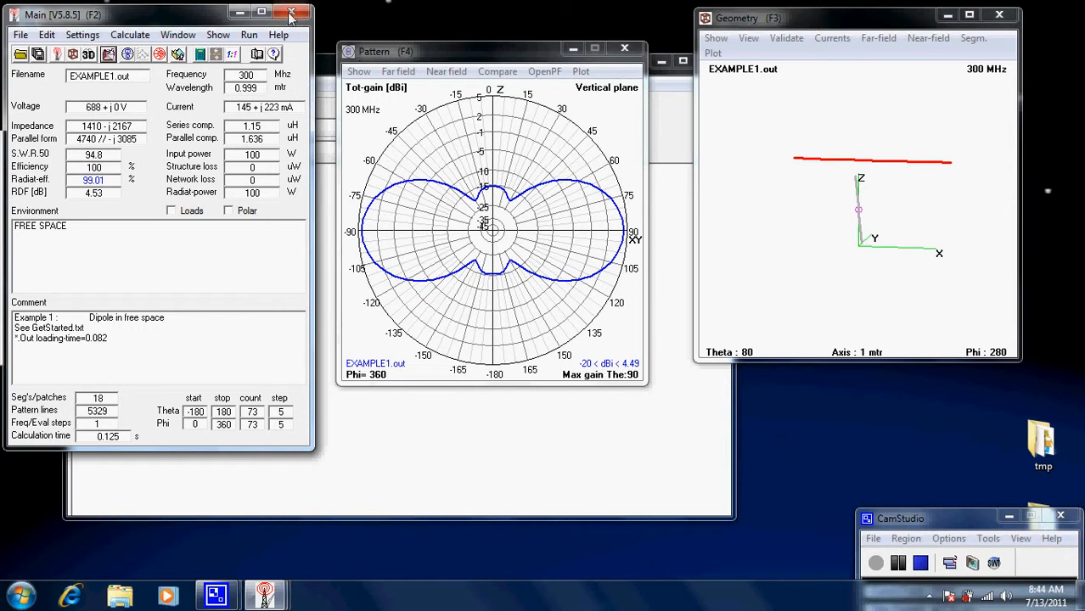
Step: Delete the "Comment here" card between the two wire cards and save the file
click(673, 260)
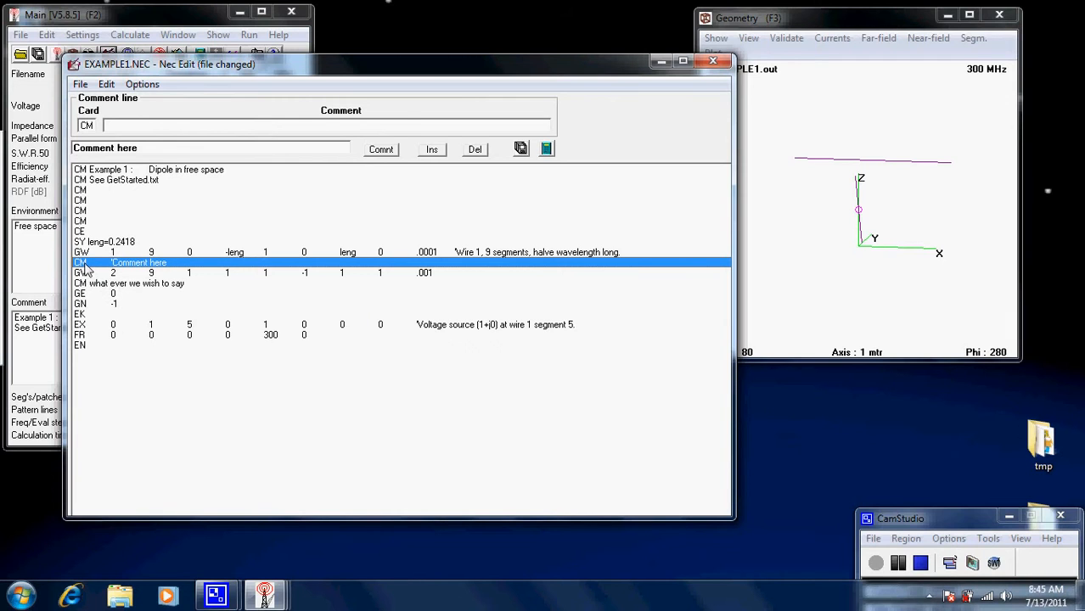
click(485, 151)
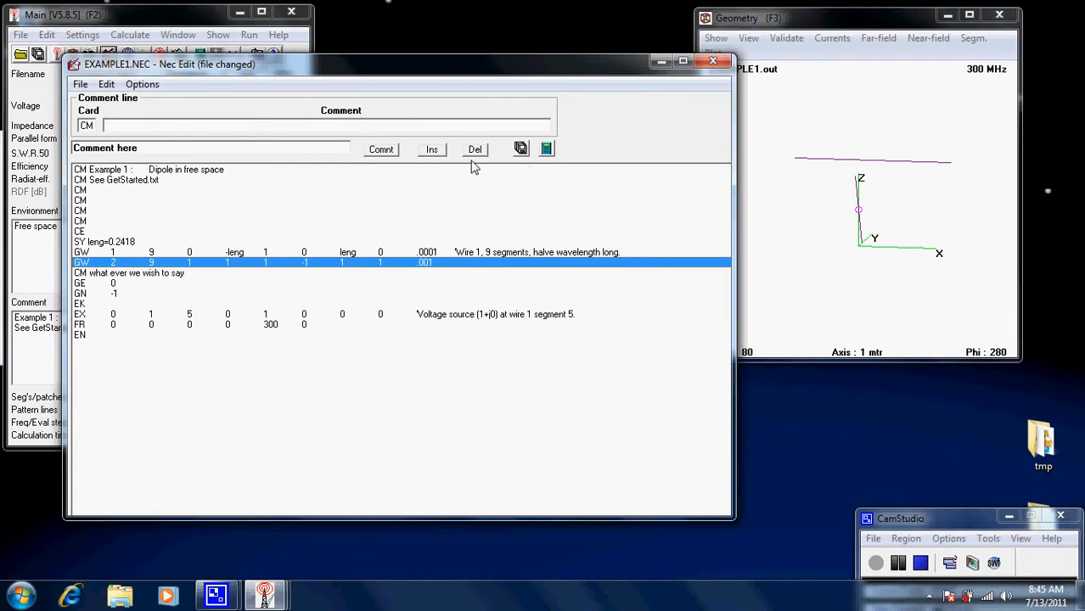
click(523, 149)
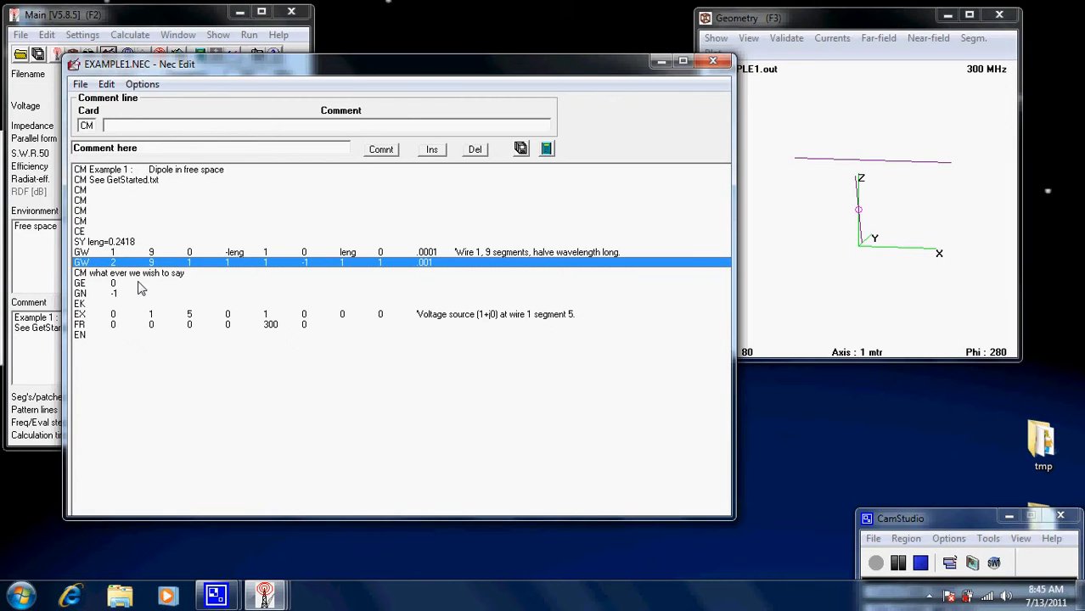
Step: Insert a new GW wire card below wire 1, keeping wire 1's geometry values but setting the tag to 3
click(86, 253)
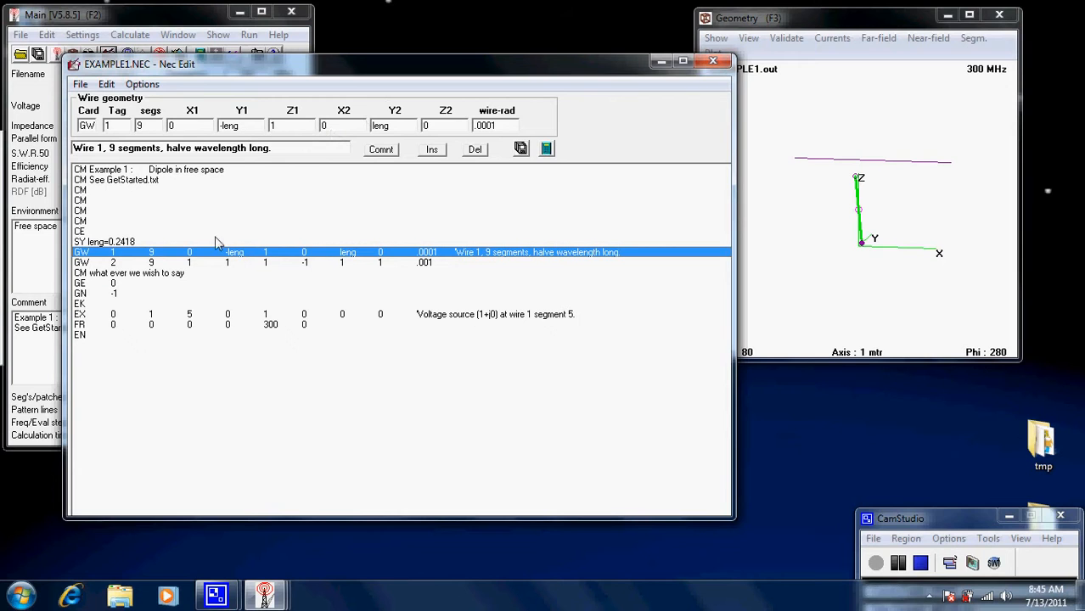
click(433, 151)
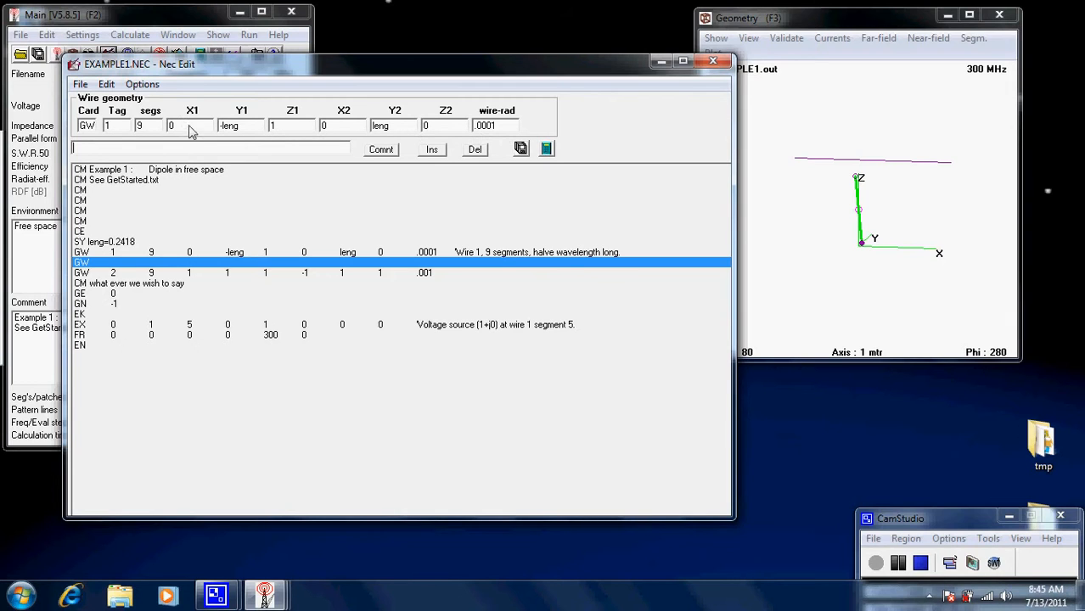
click(116, 128)
click(475, 150)
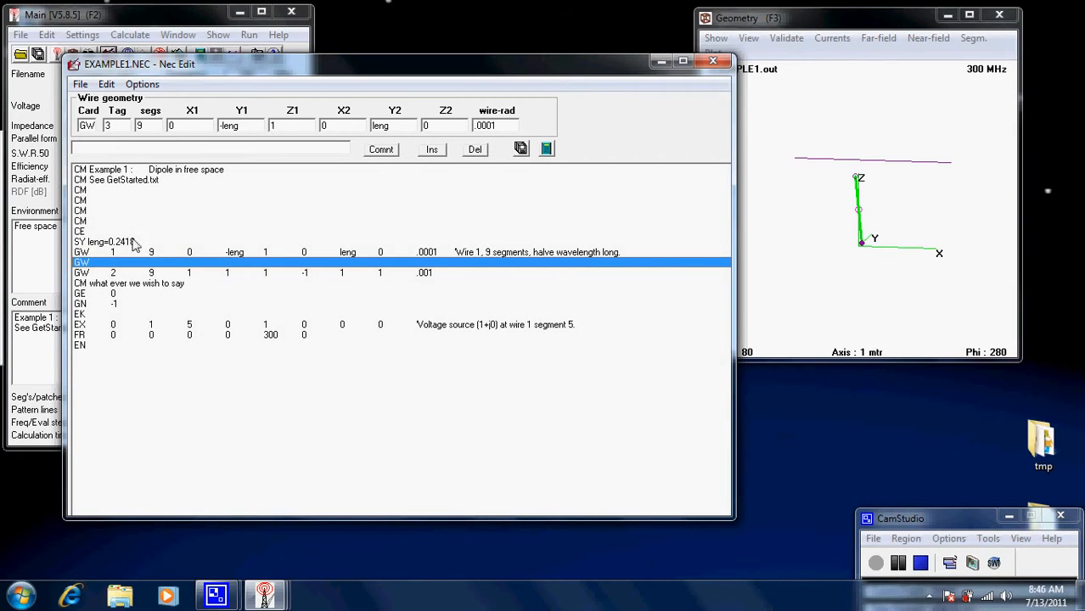
click(476, 151)
click(91, 276)
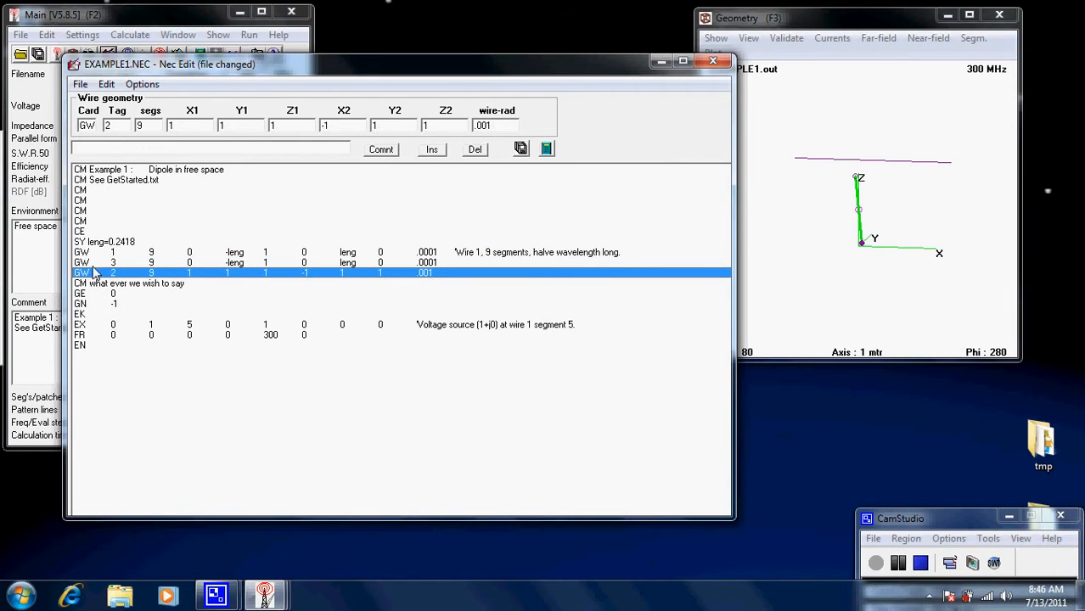
Step: Save the file with the tag 3 wire card, and delete the tag 3 and tag 2 wire cards
click(149, 263)
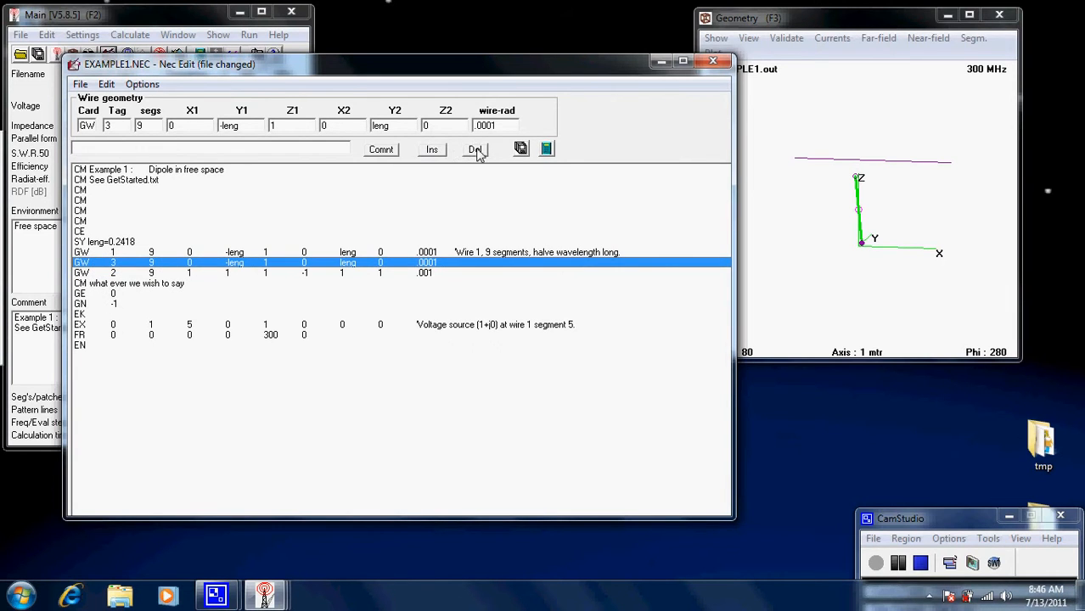
click(521, 151)
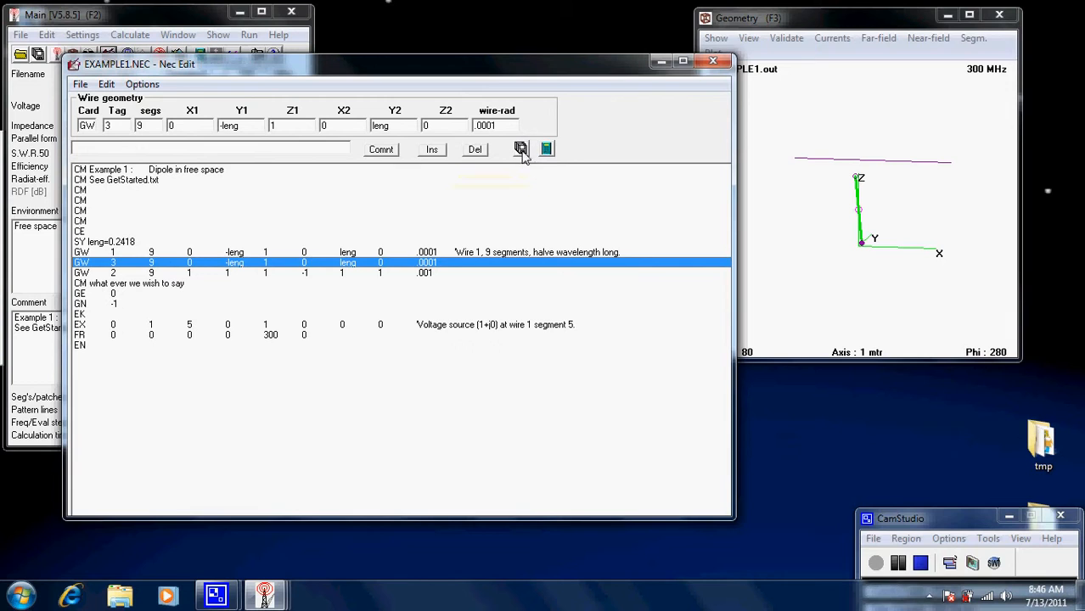
click(475, 151)
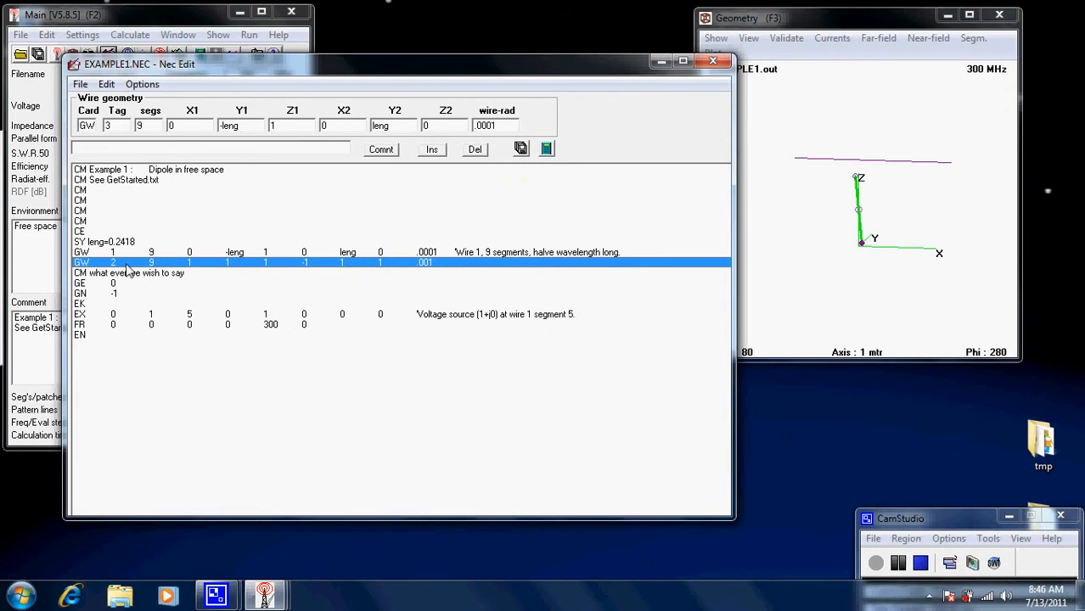
click(476, 150)
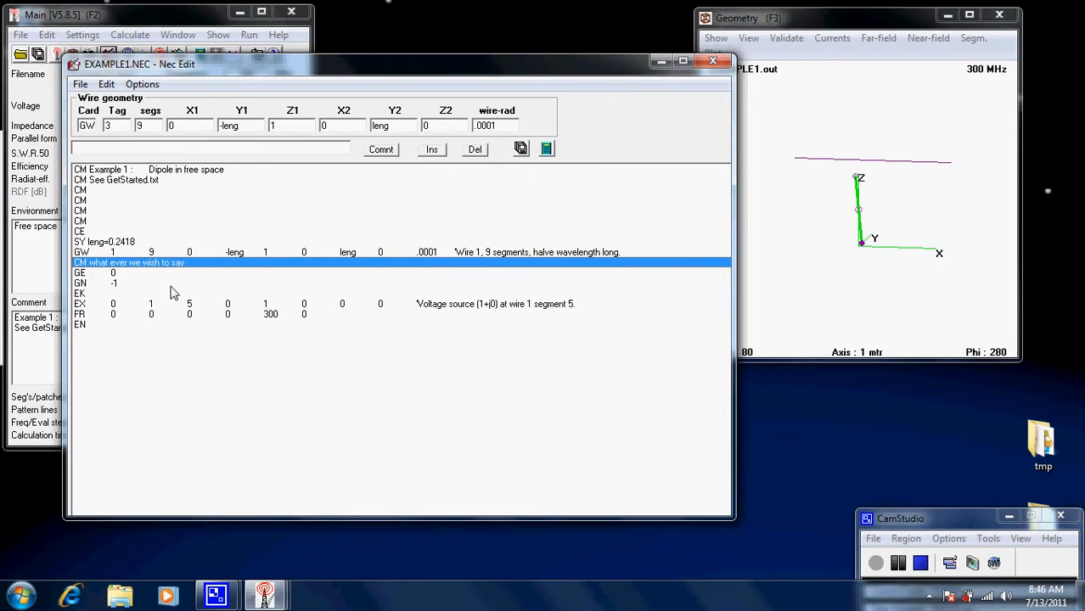
click(902, 170)
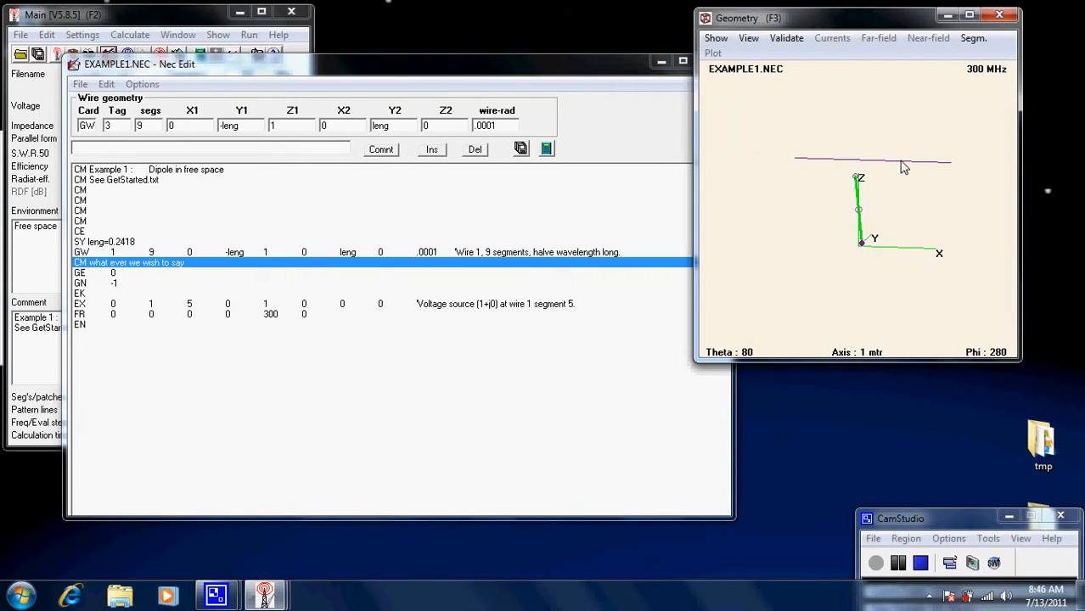
Step: Generate the Far Field pattern at 300 MHz with full 5-degree resolution and close the EXAMPLE1.log report
click(547, 150)
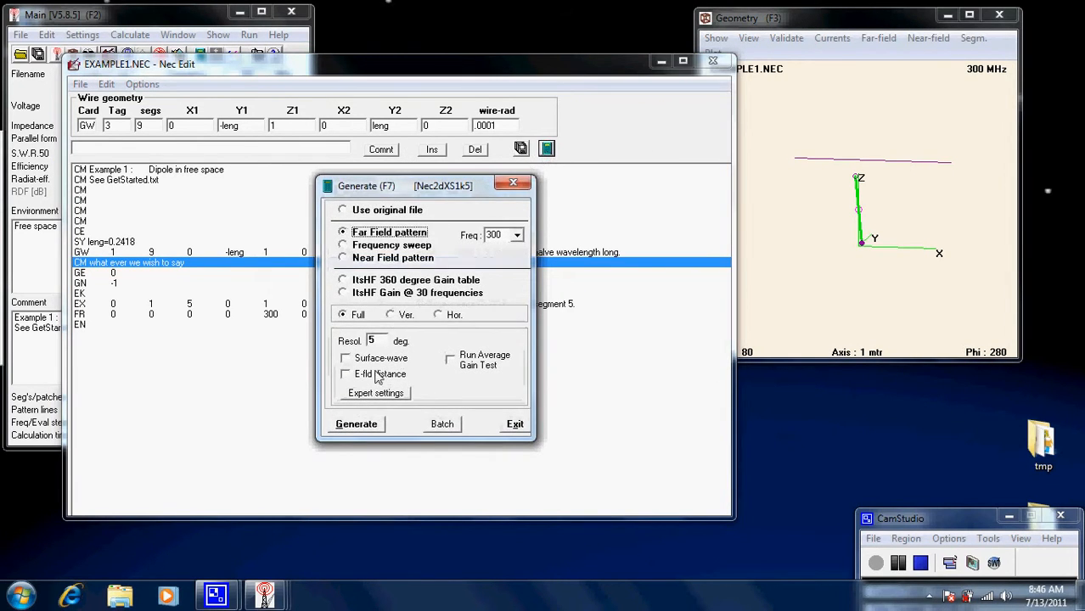
click(355, 424)
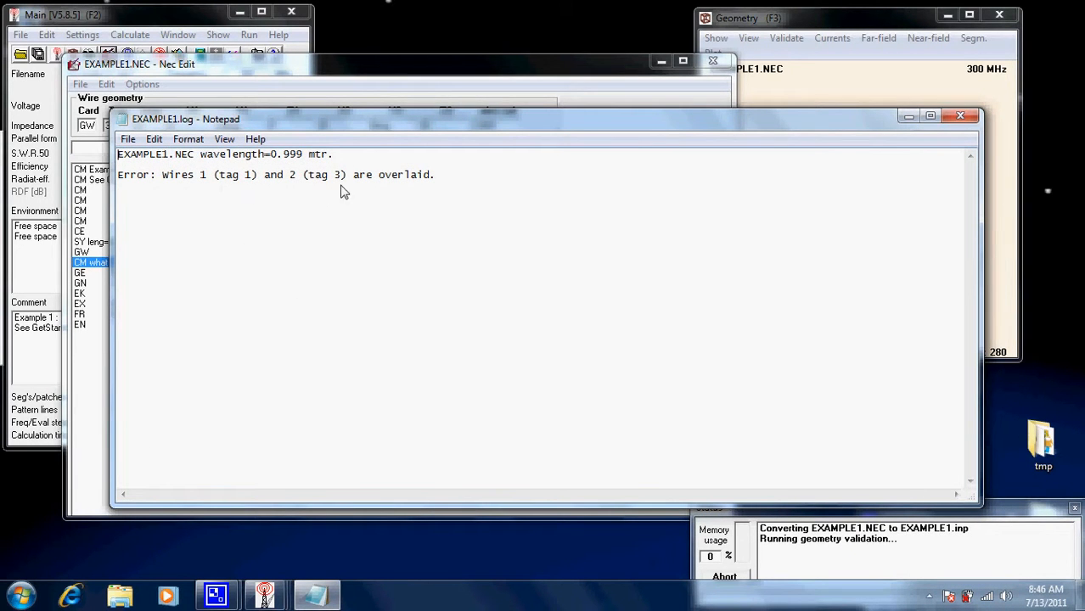
click(960, 115)
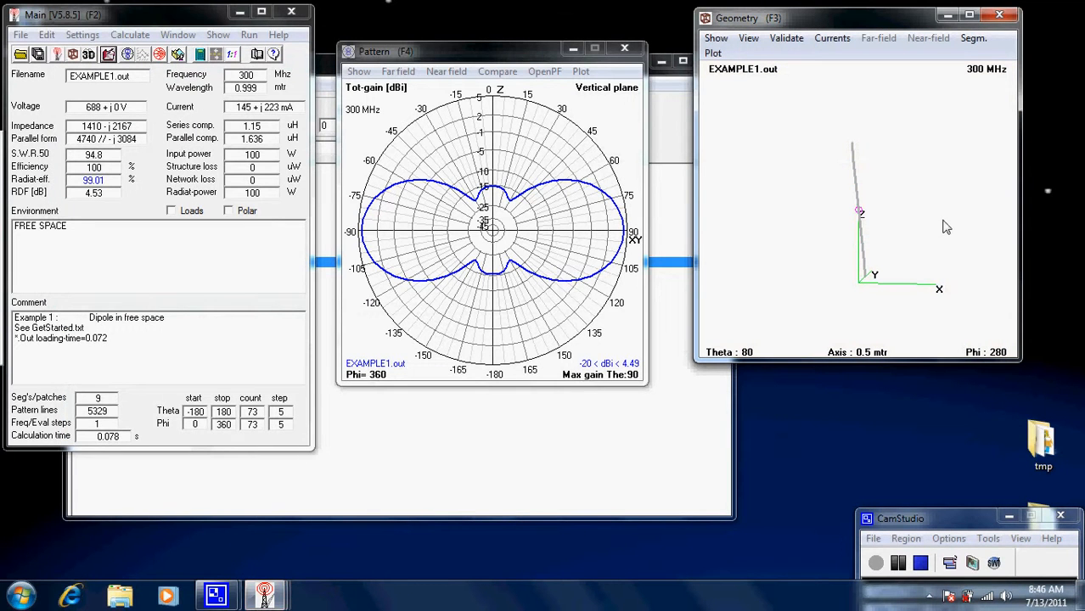
drag(943, 223, 900, 208)
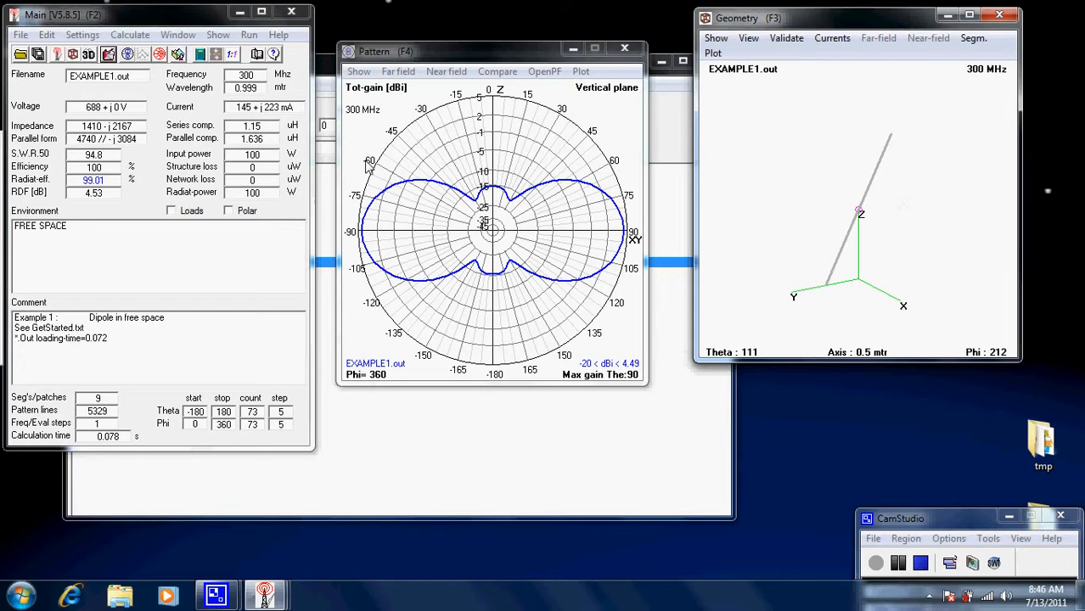
Step: Close the NEC editor and switch the editor setting to Geometry edit, opening EXAMPLE1.NEC in it
click(407, 417)
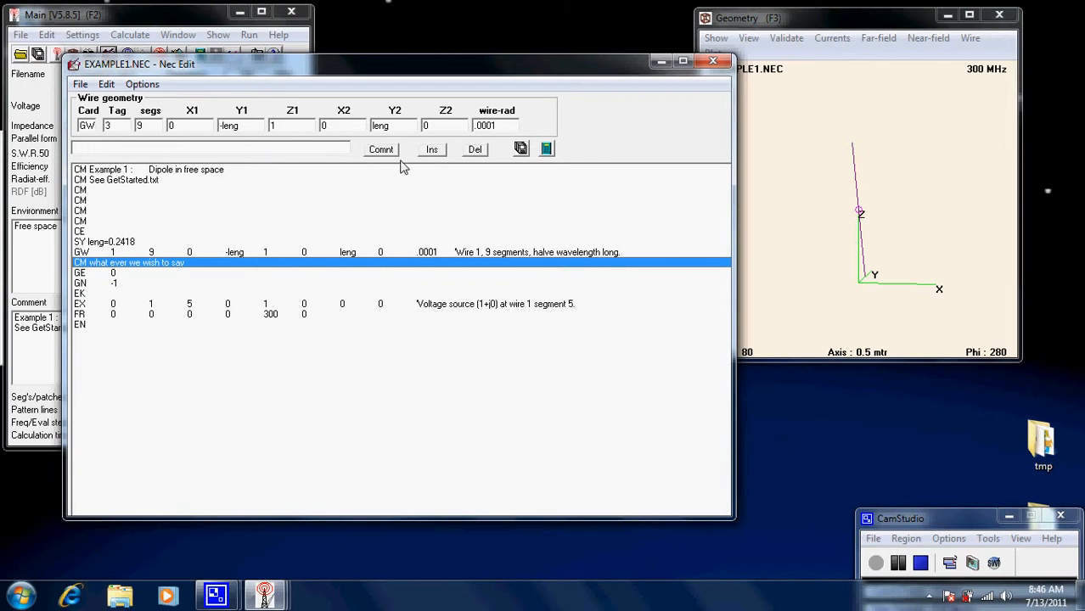
click(713, 61)
click(82, 37)
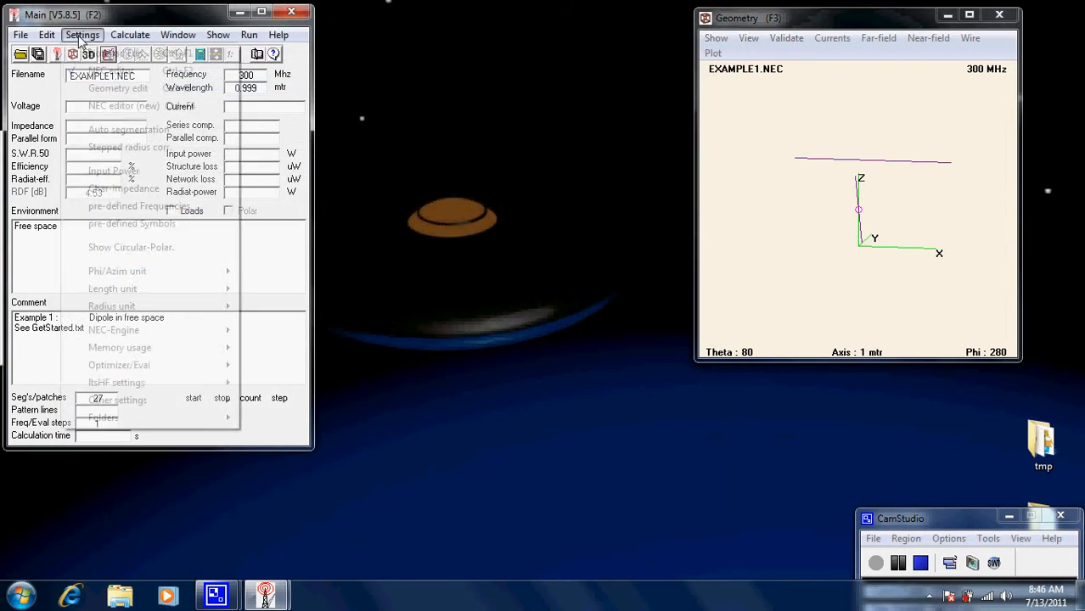
click(102, 89)
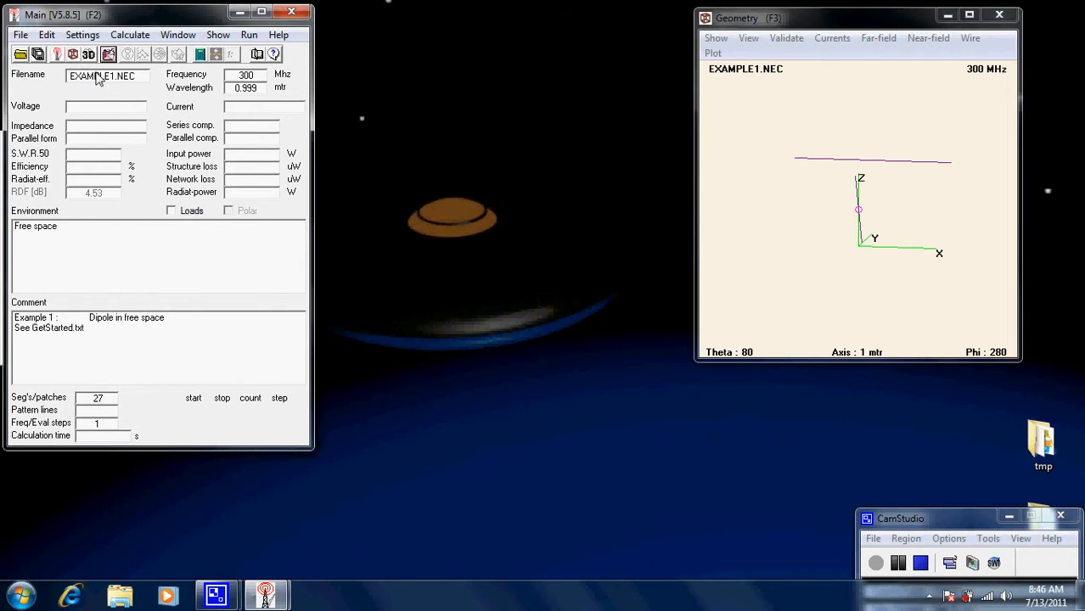
click(83, 37)
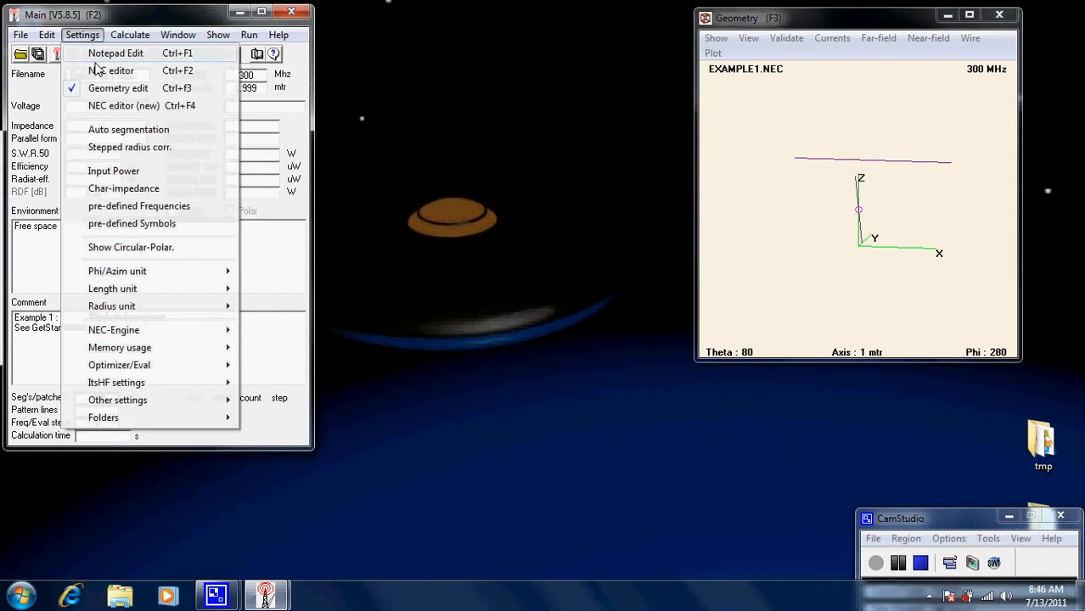
click(101, 90)
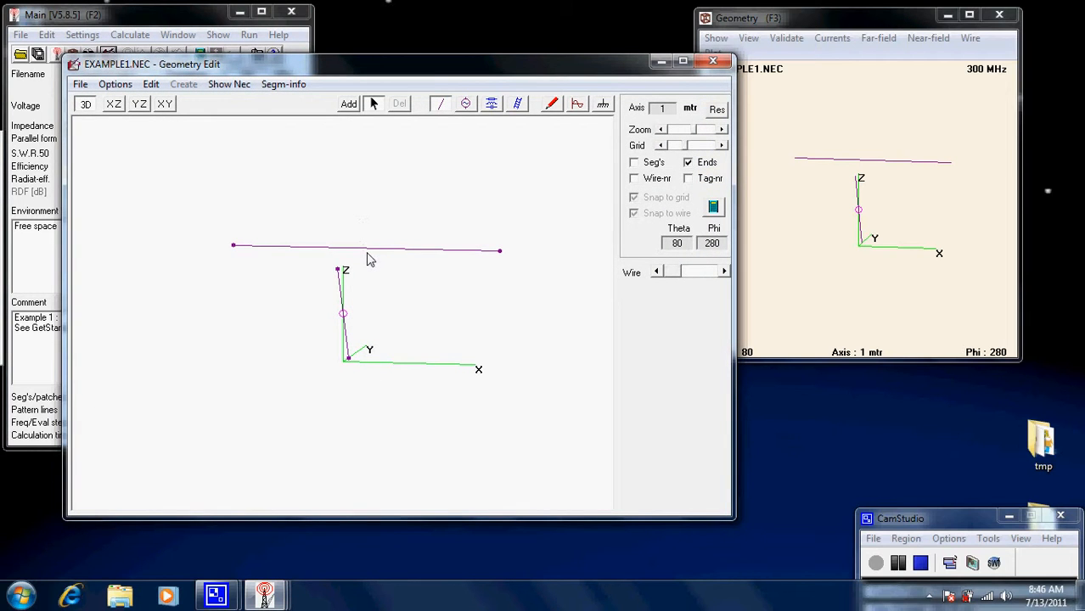
Step: Delete all the wires from the model, starting with the horizontal tag 2 wire
click(364, 251)
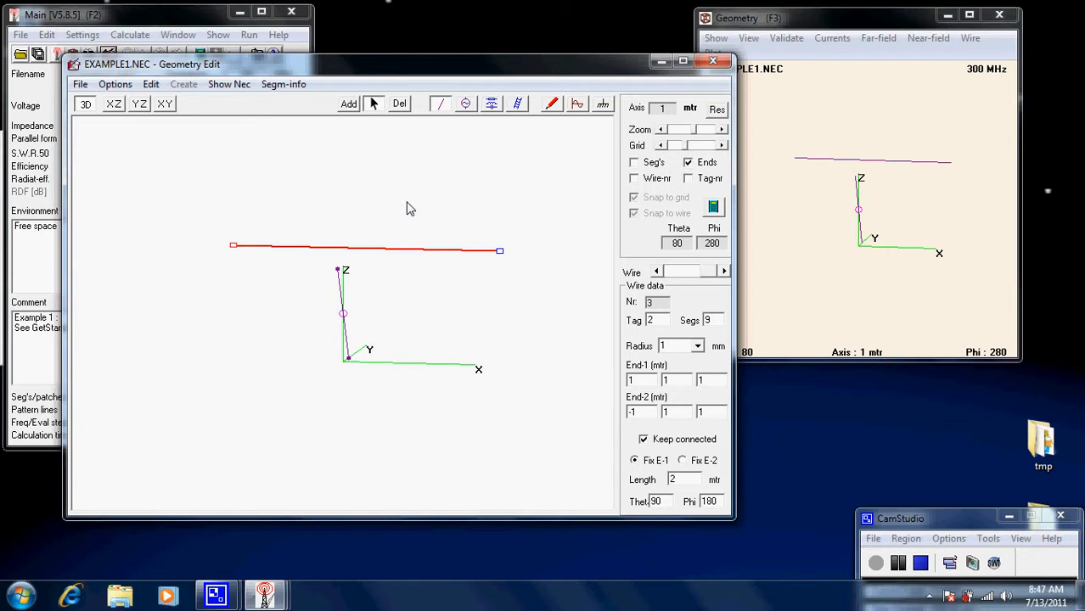
click(382, 252)
click(399, 105)
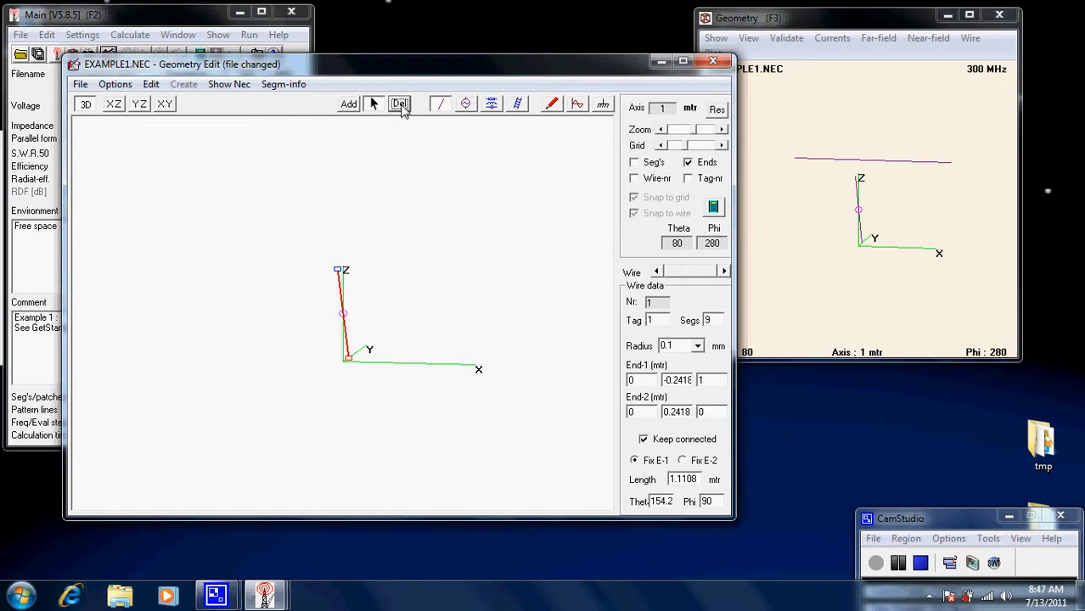
click(400, 104)
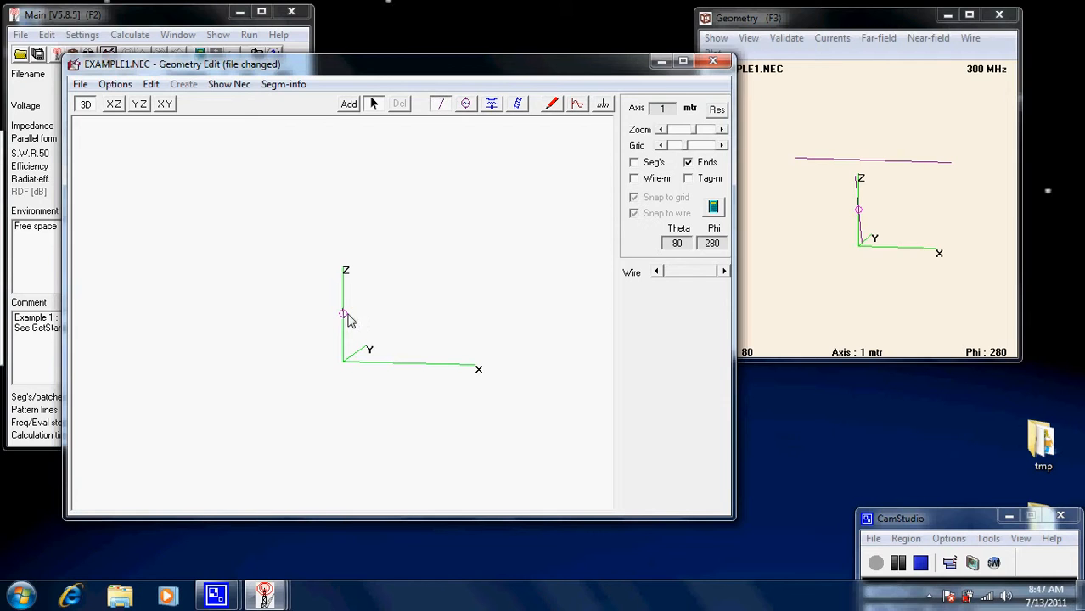
Step: Delete the voltage source from the Z axis
click(467, 106)
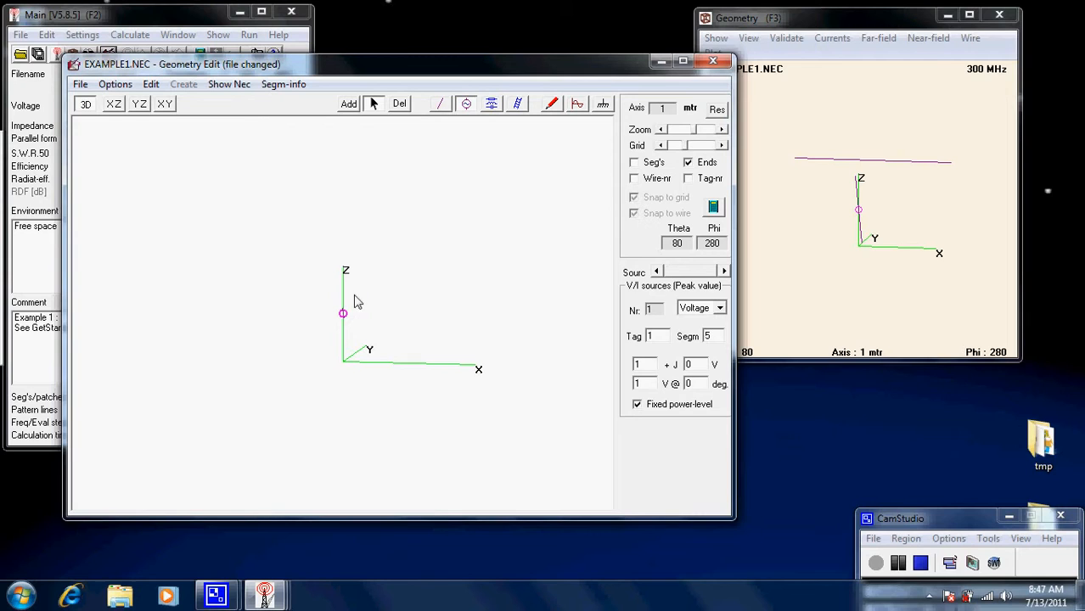
click(402, 105)
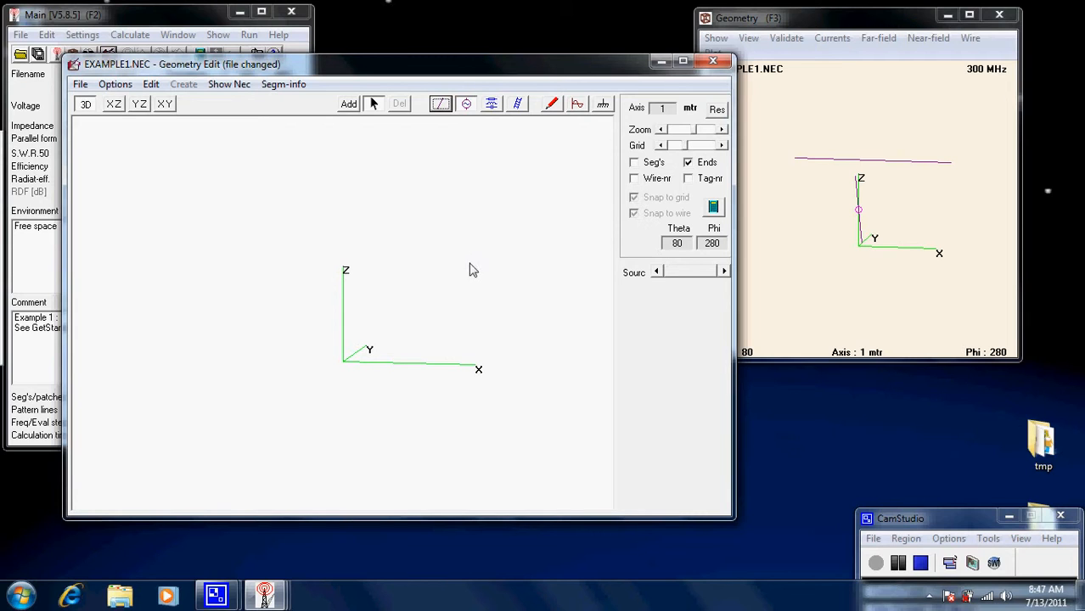
Step: Return to wire editing and view the empty model in the XZ, YZ and XY planes
click(441, 105)
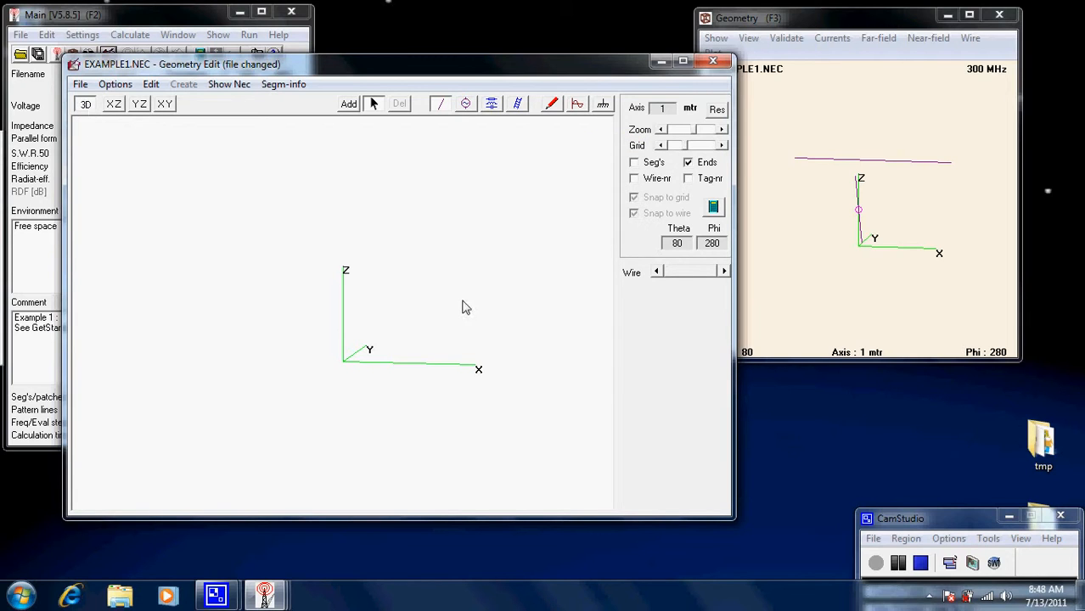
mouse_move(460, 305)
mouse_down()
mouse_move(375, 286)
mouse_move(426, 291)
mouse_move(436, 318)
mouse_move(412, 324)
mouse_move(474, 314)
mouse_up()
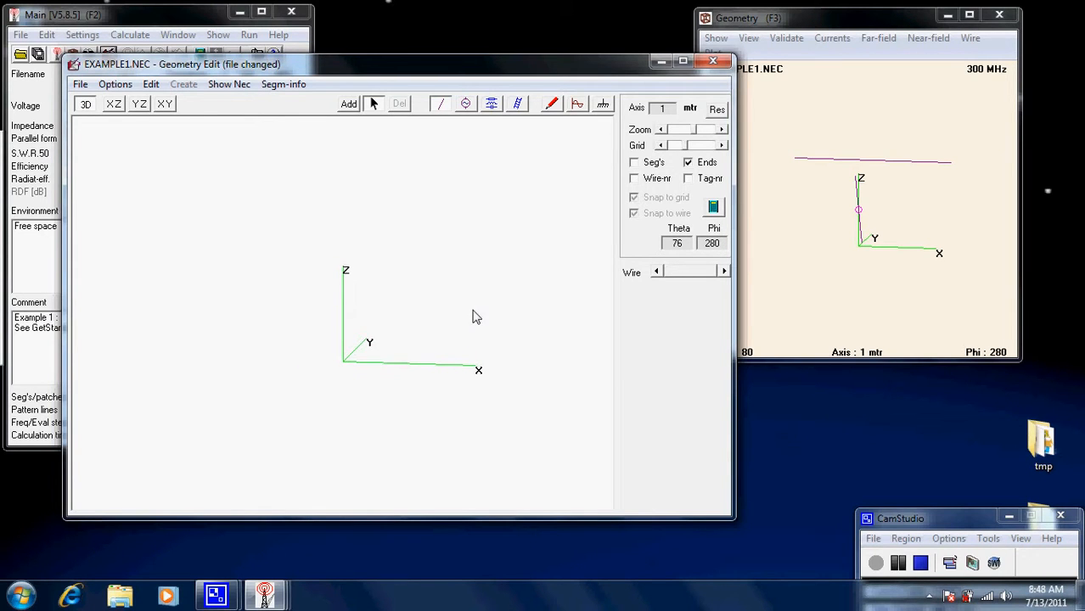
click(113, 104)
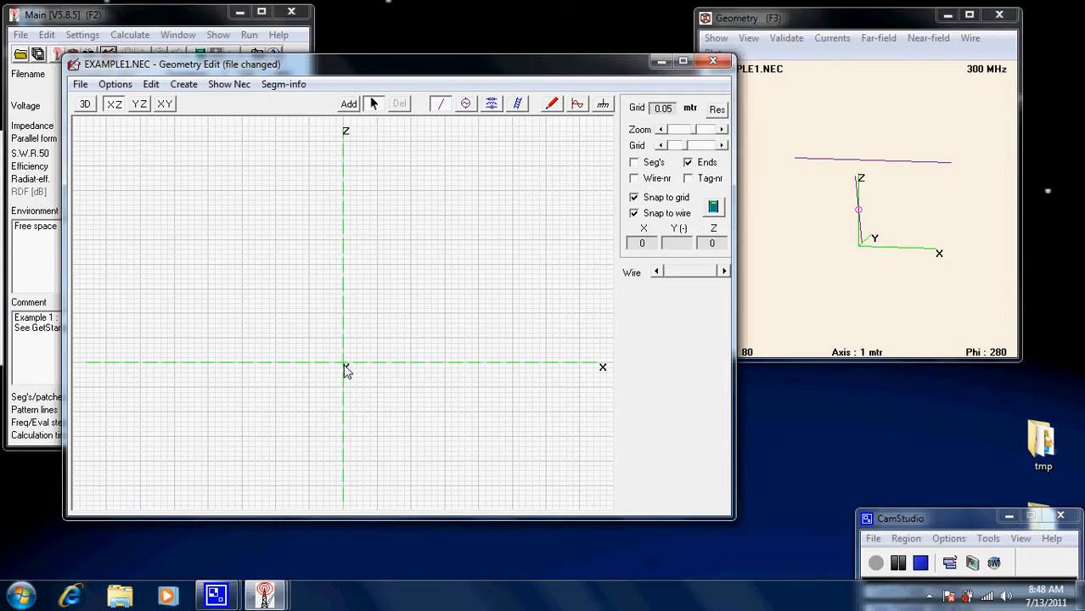
click(140, 105)
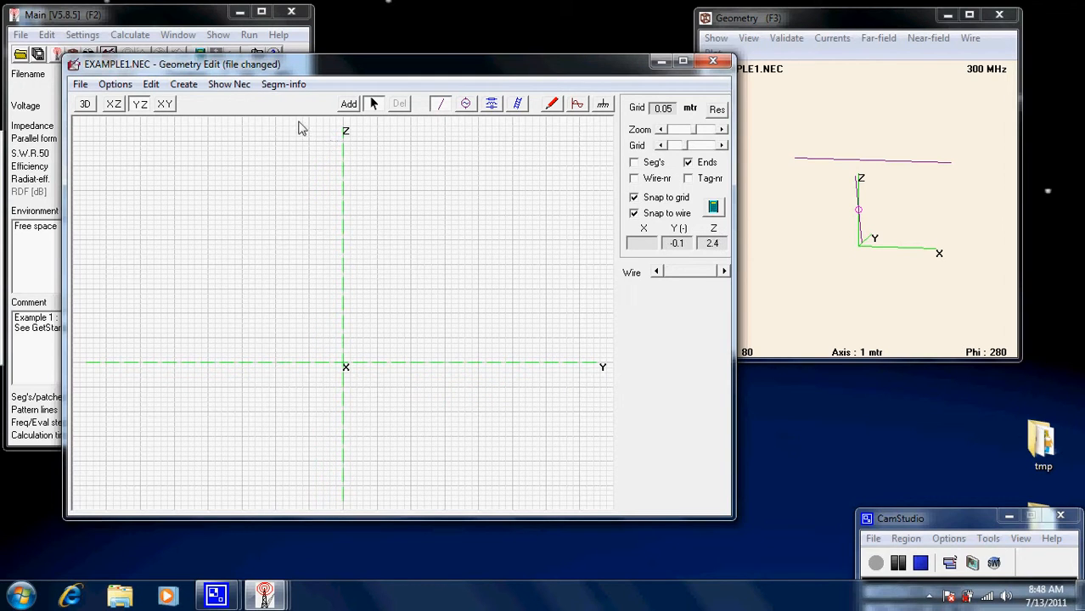
click(164, 105)
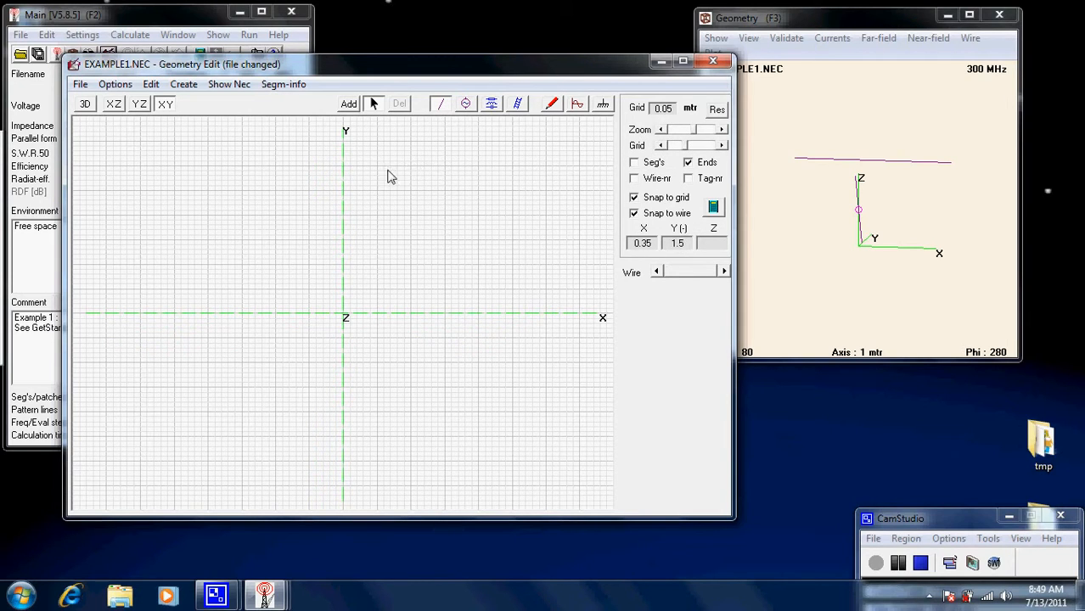
Step: Coarsen the grid to 0.1 m and add a 3 m wire from the origin along the X axis with a 1 mm radius
click(664, 133)
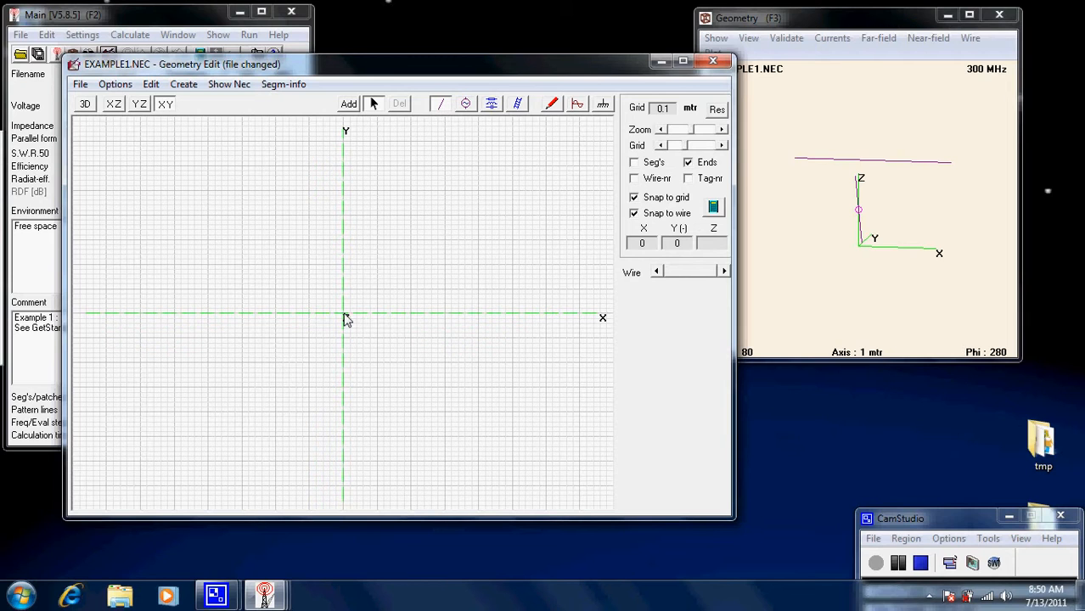
drag(344, 313, 503, 311)
click(349, 104)
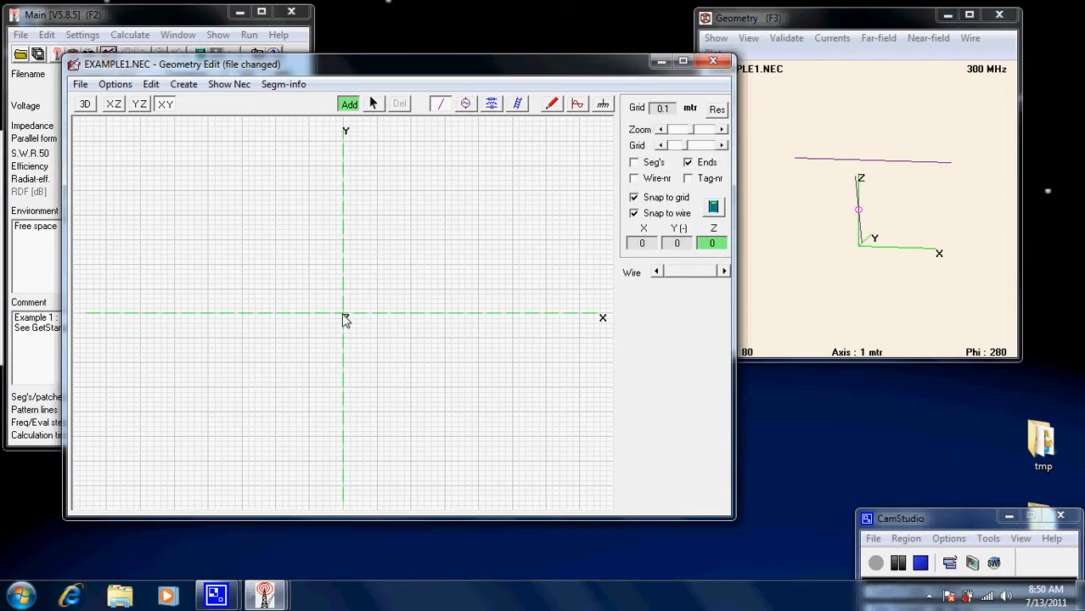
drag(345, 318, 546, 320)
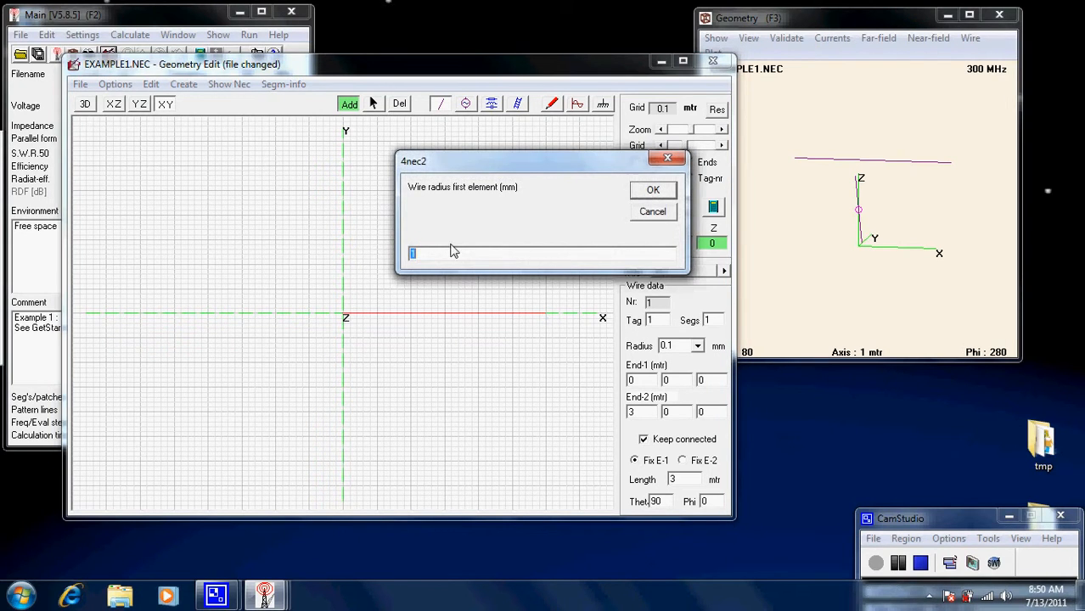
drag(544, 159, 409, 148)
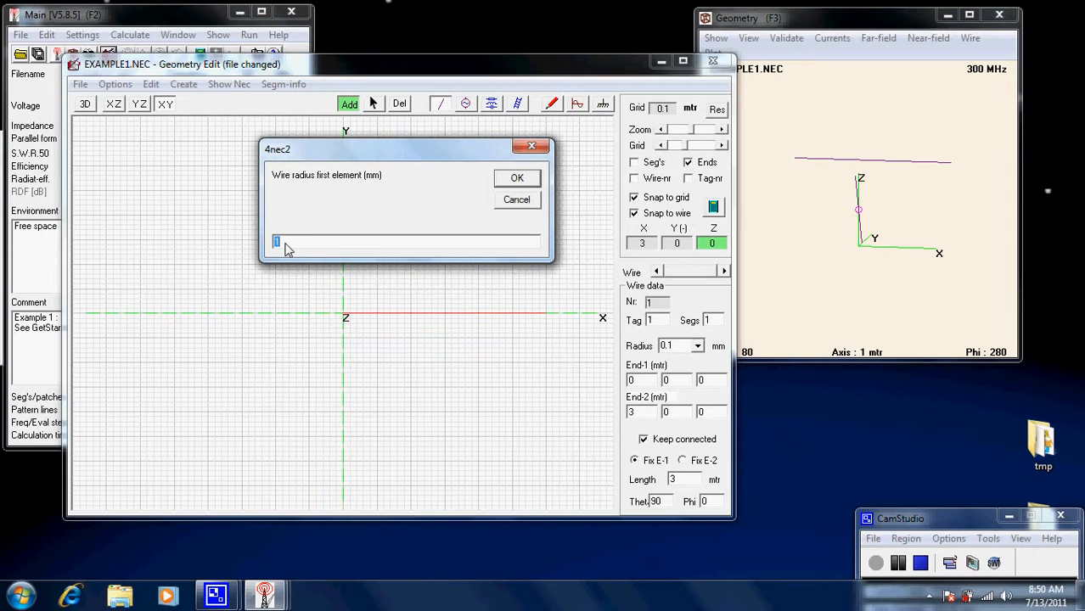
click(518, 179)
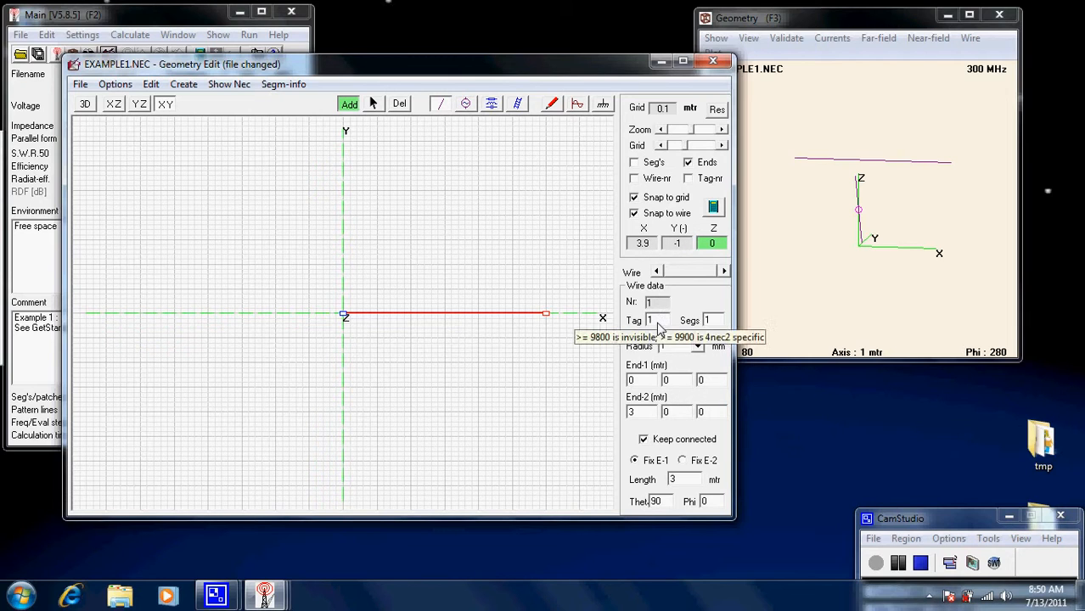
Step: Set the new wire's segment count to 9 and keep its radius at 1 mm
click(720, 322)
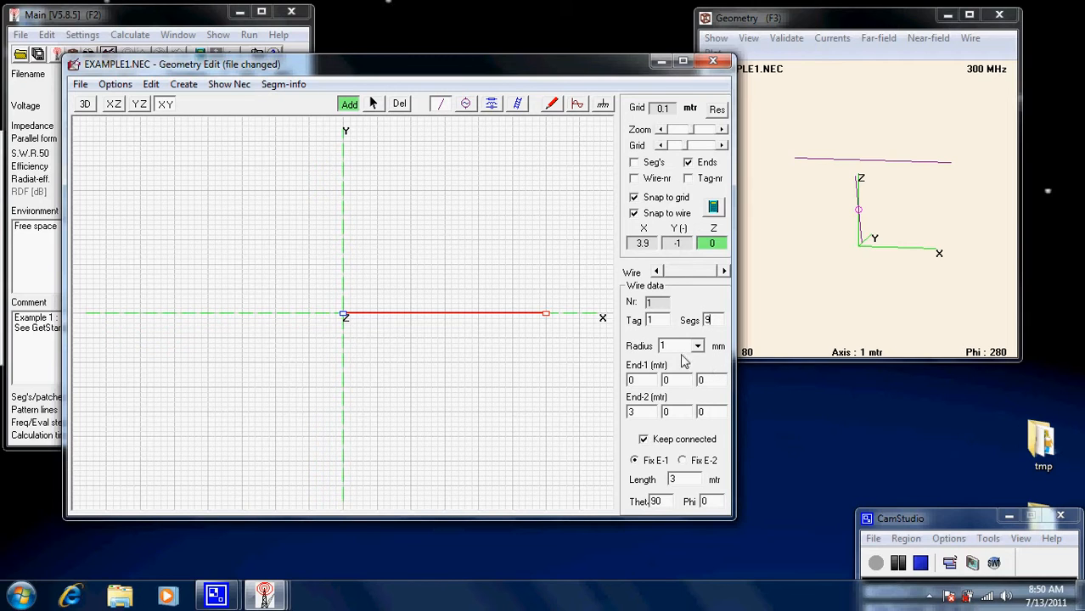
click(700, 346)
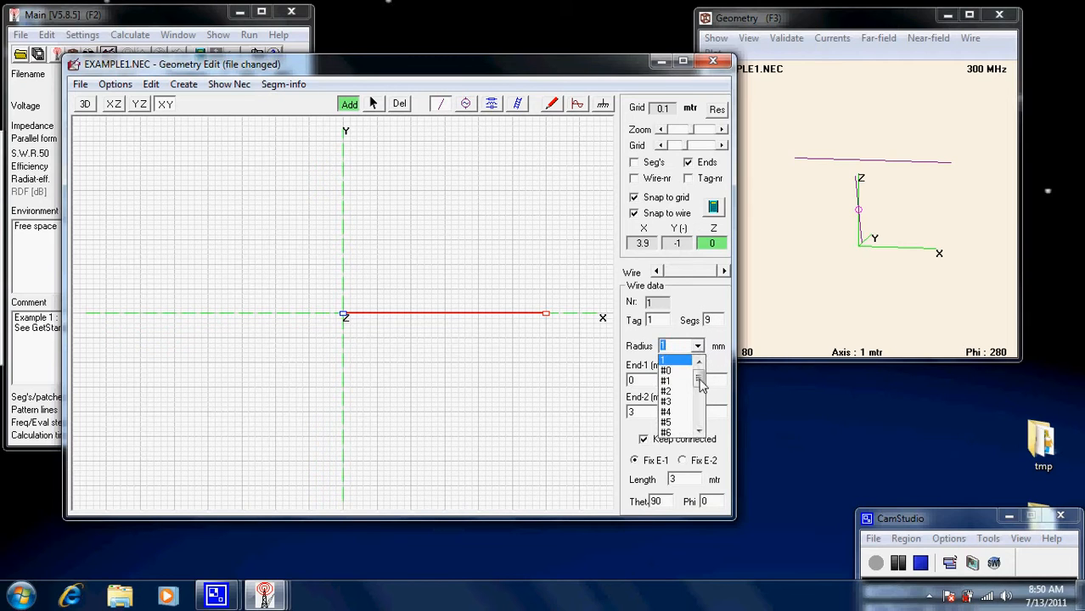
mouse_move(700, 377)
mouse_down()
mouse_move(704, 433)
mouse_move(701, 361)
mouse_up()
click(679, 349)
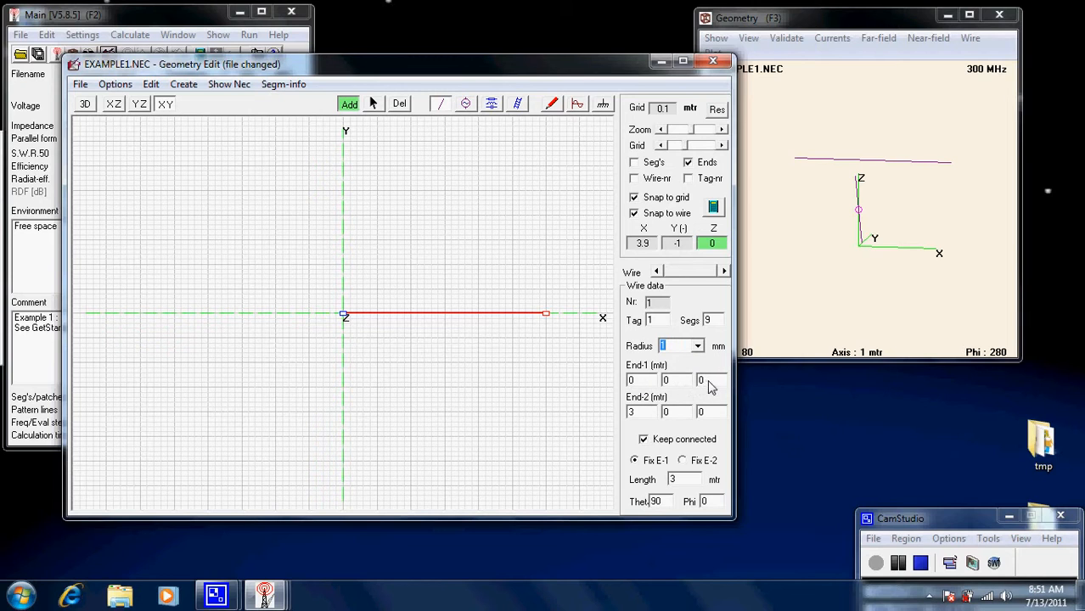
Step: Switch the wire's fixed end to E-2 and back to E-1, leaving its ends connected
click(346, 315)
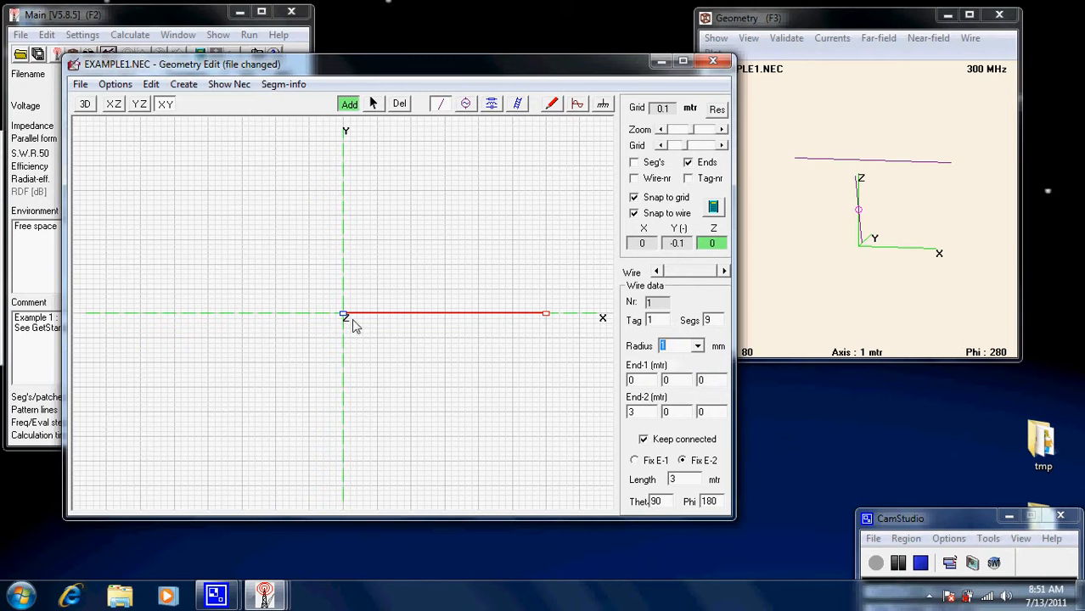
click(643, 440)
click(547, 316)
Step: Show the model in 3D and add a second wire about 1.71 m long ending at the origin
click(84, 104)
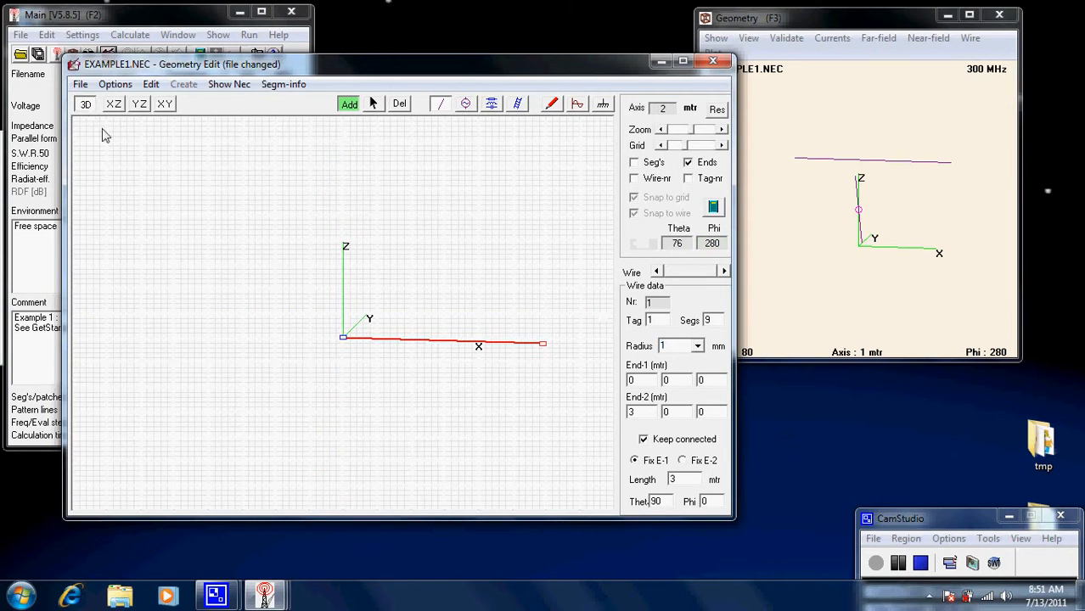
mouse_move(238, 307)
mouse_down()
mouse_move(230, 242)
mouse_move(228, 292)
mouse_move(250, 308)
mouse_up()
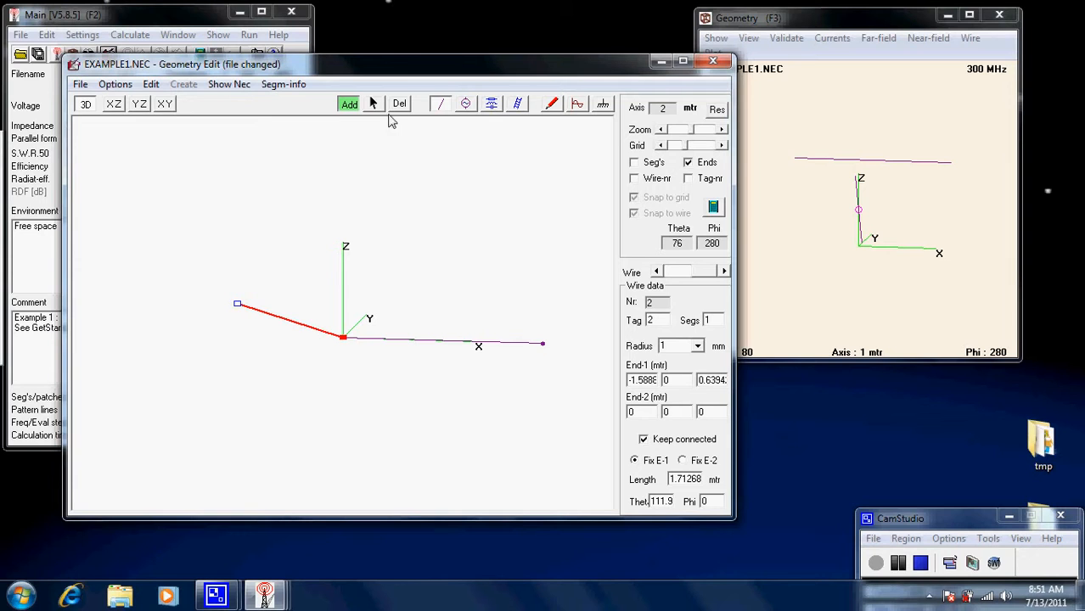
Step: Delete the second, slanted wire from the model, keeping only the wire along the X axis
click(373, 103)
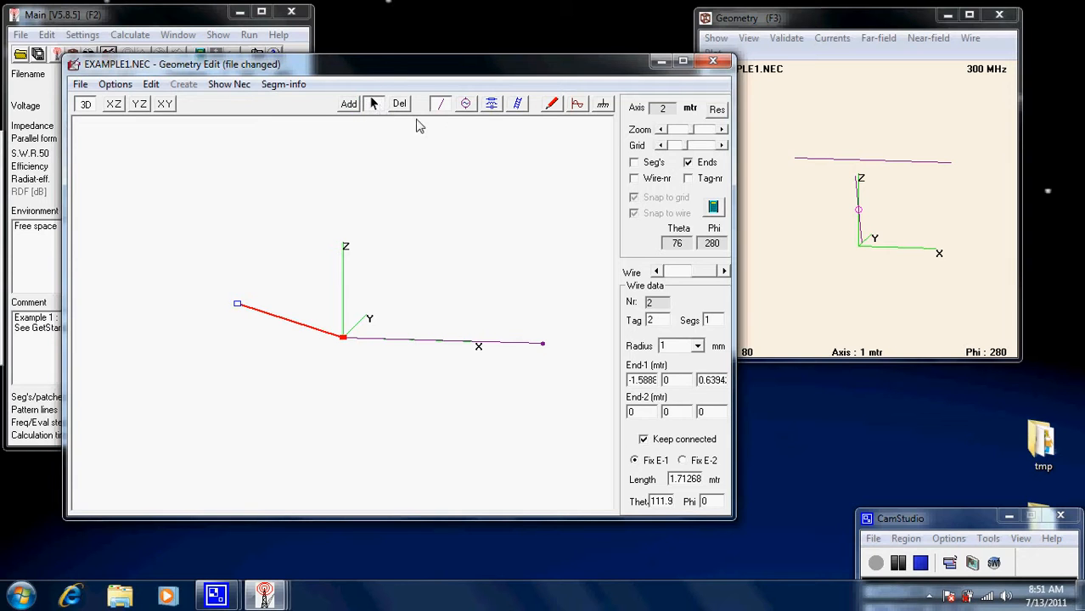
click(399, 104)
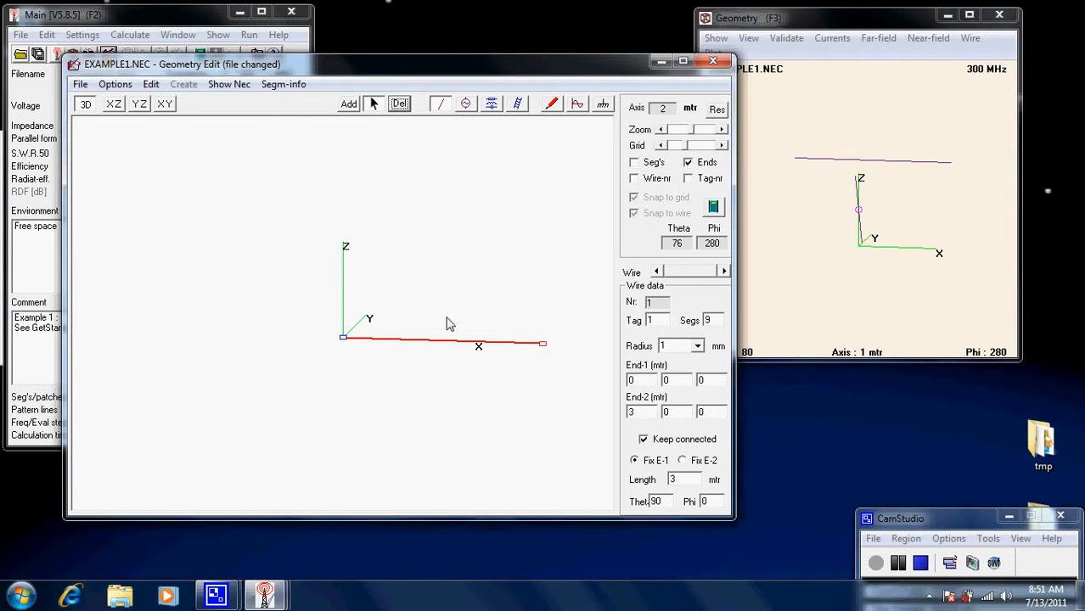
drag(403, 389, 391, 367)
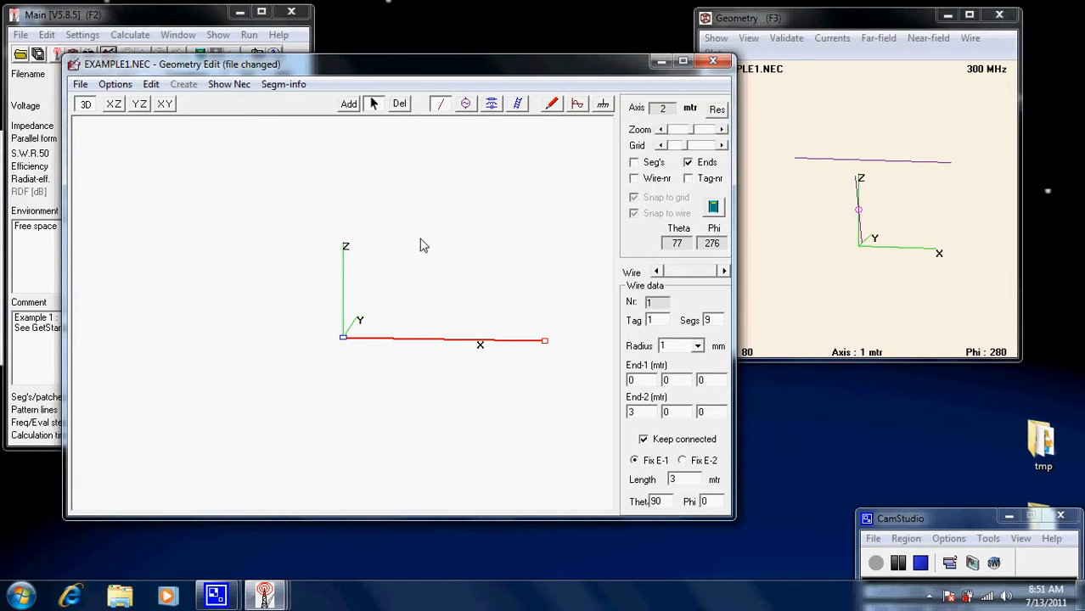
Step: Raise the whole wire to Z = 4 m in the XZ plane and check its position in 3D
click(116, 106)
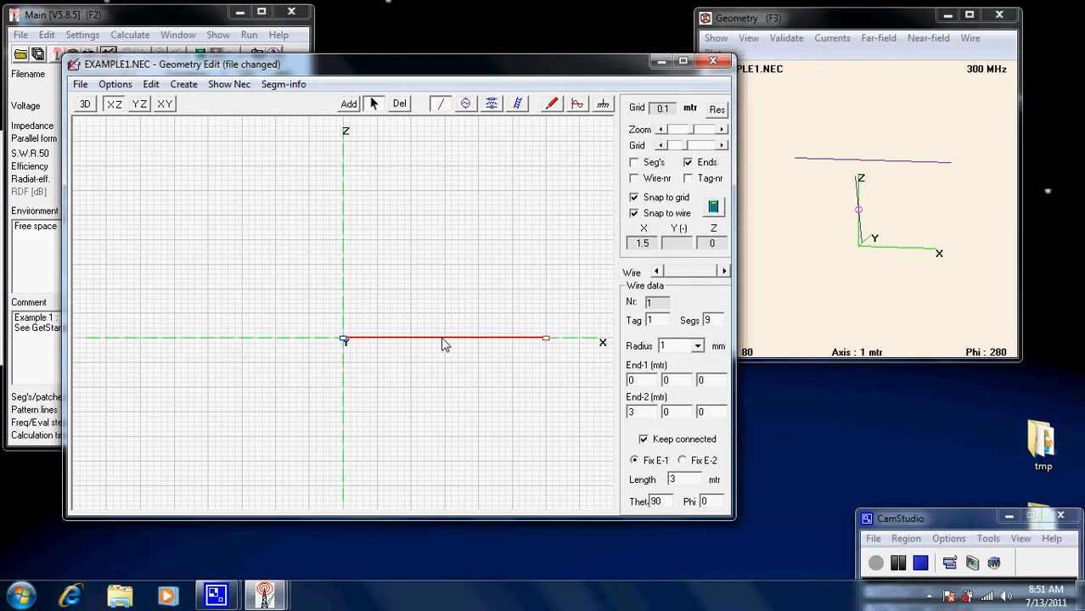
drag(443, 343, 444, 145)
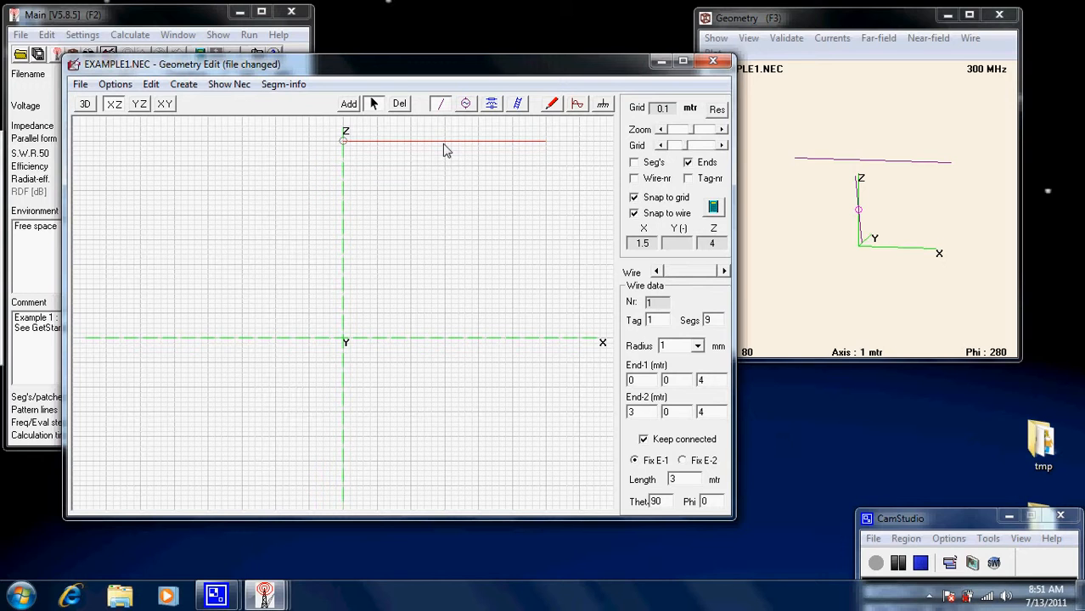
drag(443, 150, 445, 150)
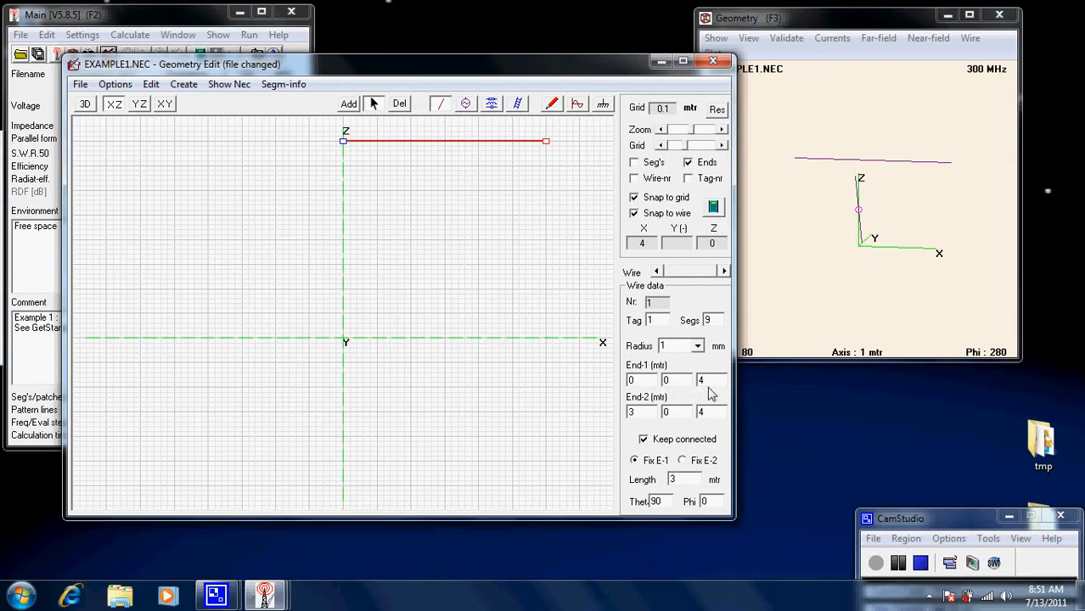
click(86, 104)
drag(475, 303, 439, 301)
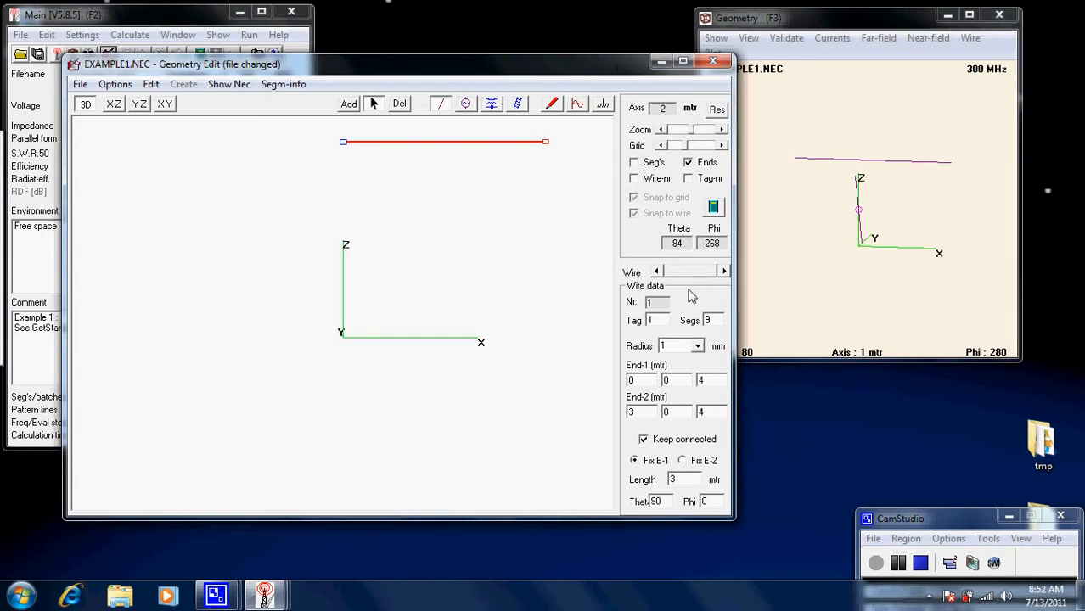
Step: Add a voltage source at the middle of the wire, on segment 5
click(467, 104)
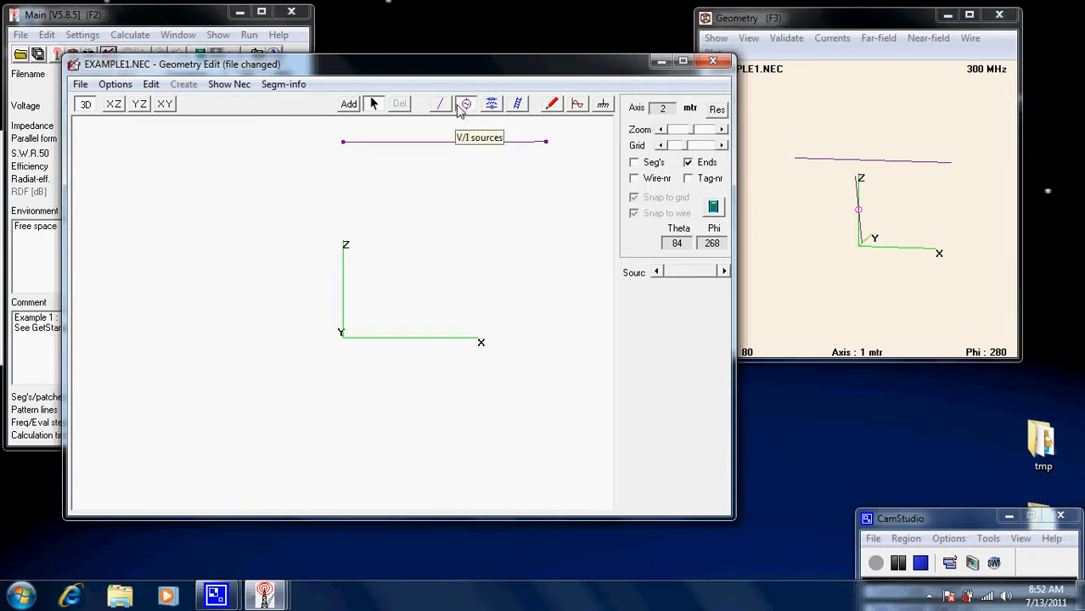
click(349, 104)
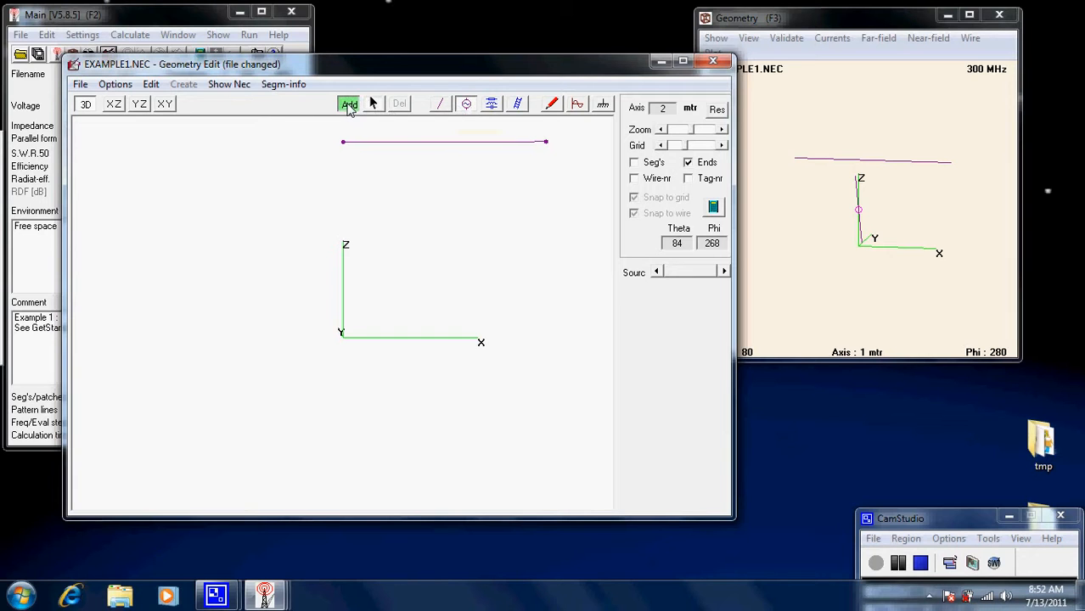
click(443, 143)
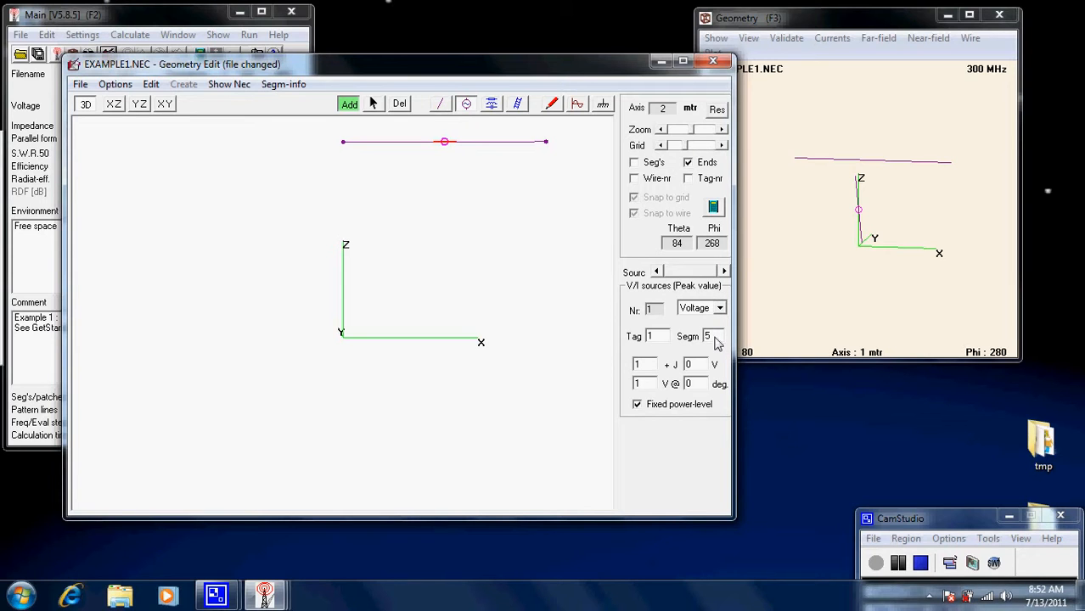
Step: Try a second source beside the centre one and delete it, and move the centre source one segment over and back
click(472, 143)
click(400, 104)
click(373, 104)
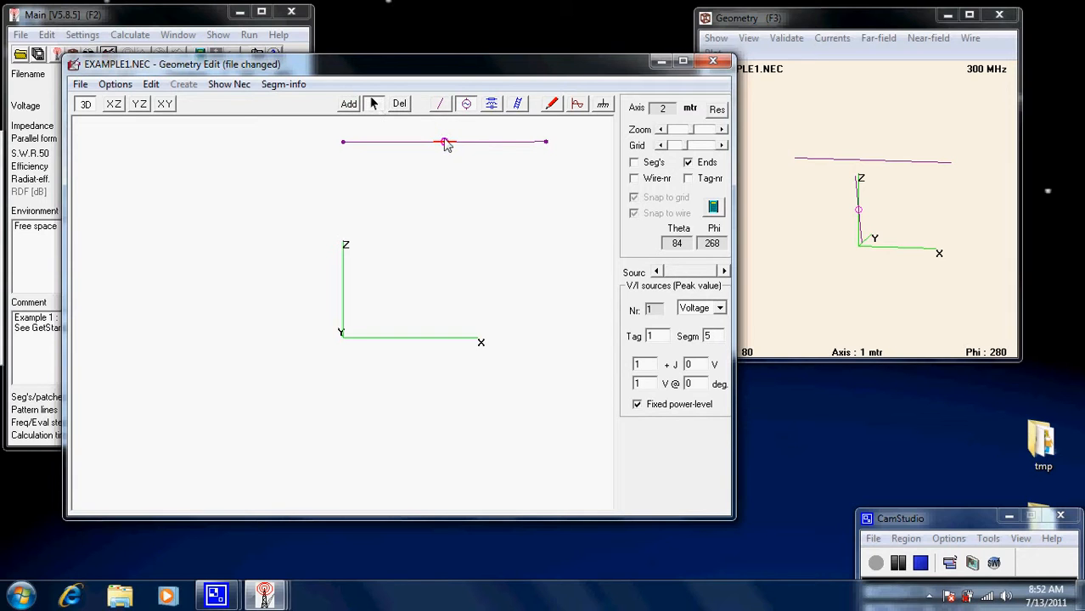
drag(446, 143, 466, 143)
drag(466, 142, 444, 142)
drag(718, 342, 695, 338)
click(470, 236)
Step: Set the model's frequency to 50 MHz, keeping the extended thin-wire kernel enabled
click(581, 108)
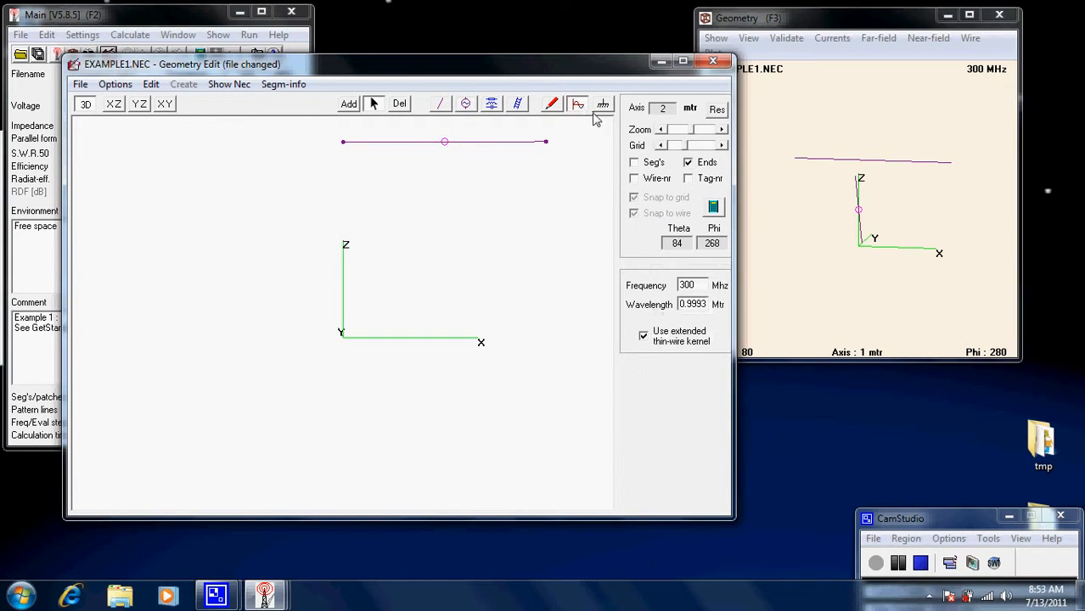
drag(703, 291, 671, 290)
click(350, 104)
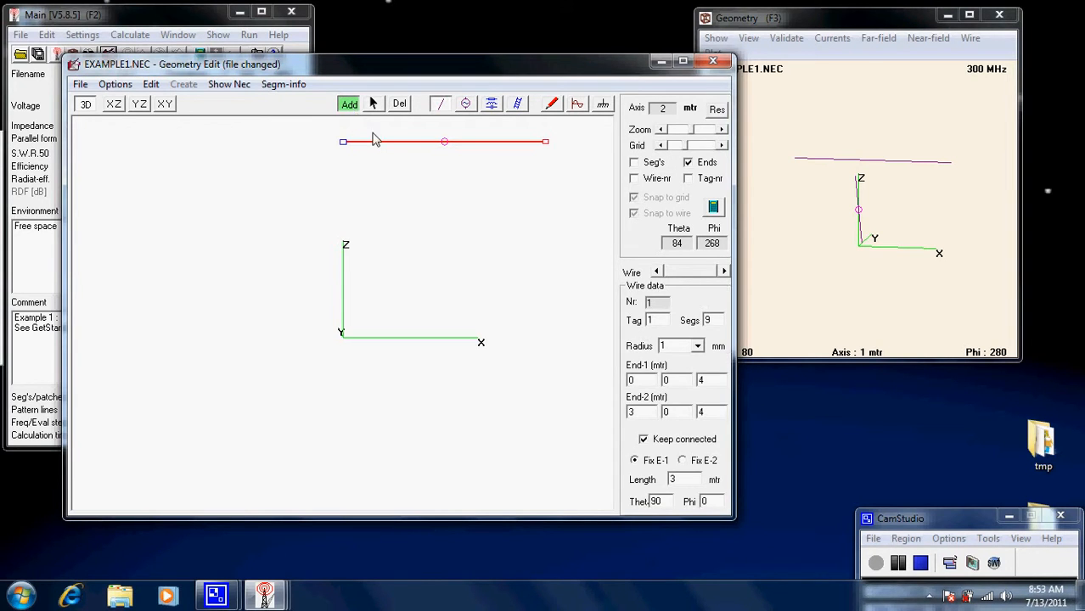
click(578, 107)
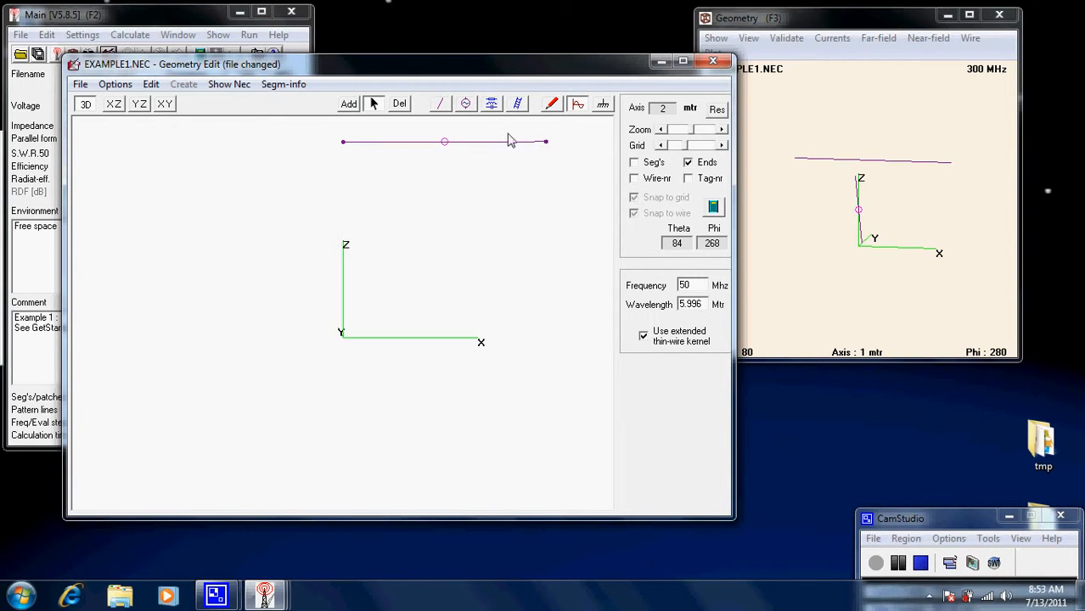
Step: Generate the full far-field pattern at 50 MHz with 5 degree resolution and view its horizontal and vertical planes
click(714, 208)
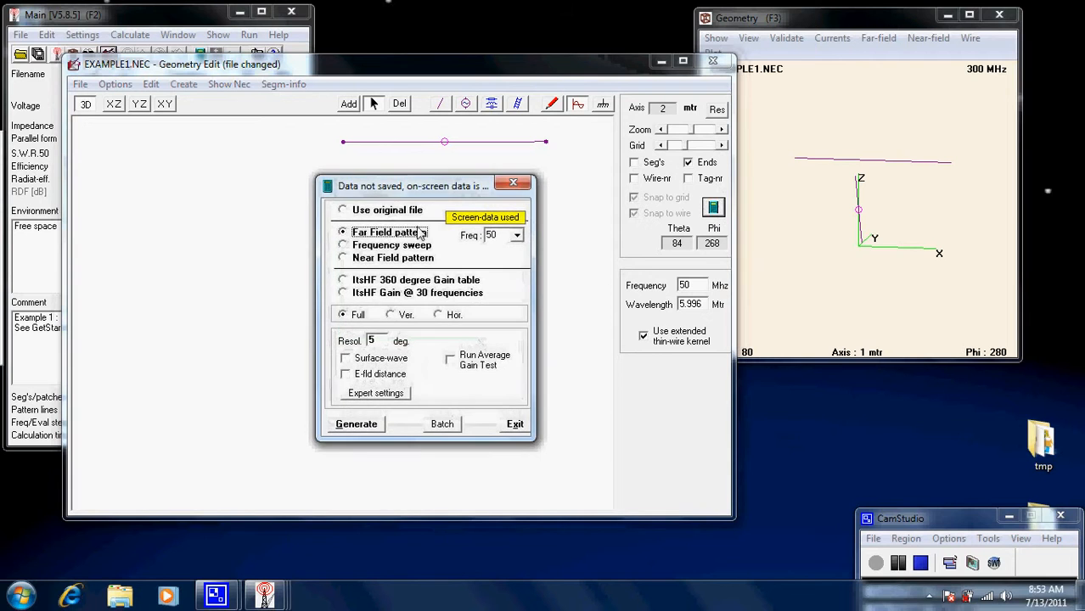
click(360, 424)
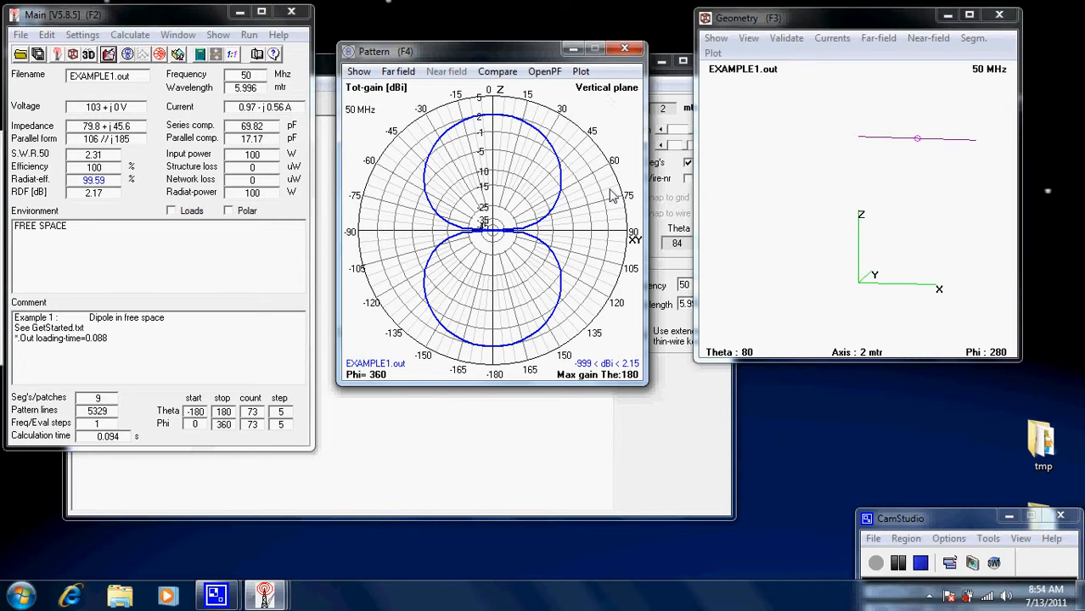
key(space)
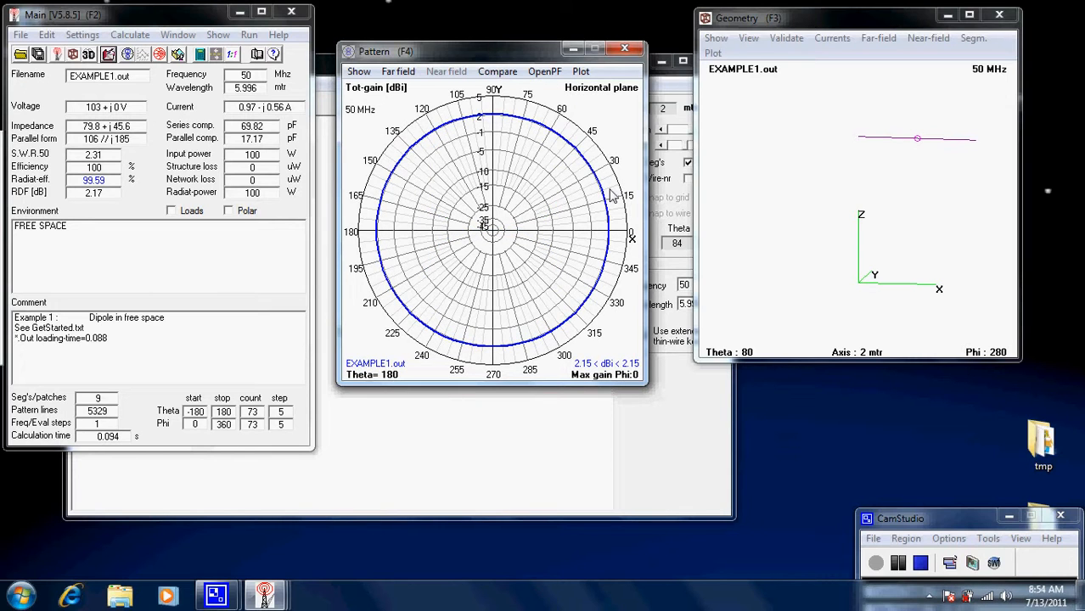
key(space)
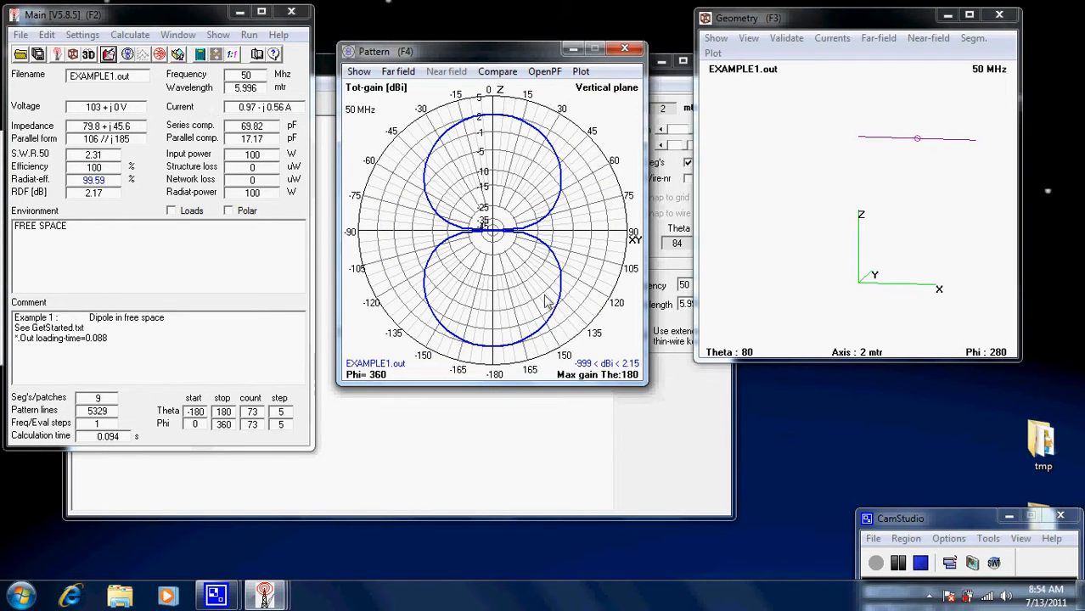
Step: Return to the geometry editor and set the ground to Real ground with the Rocky, steep hills preset
click(535, 429)
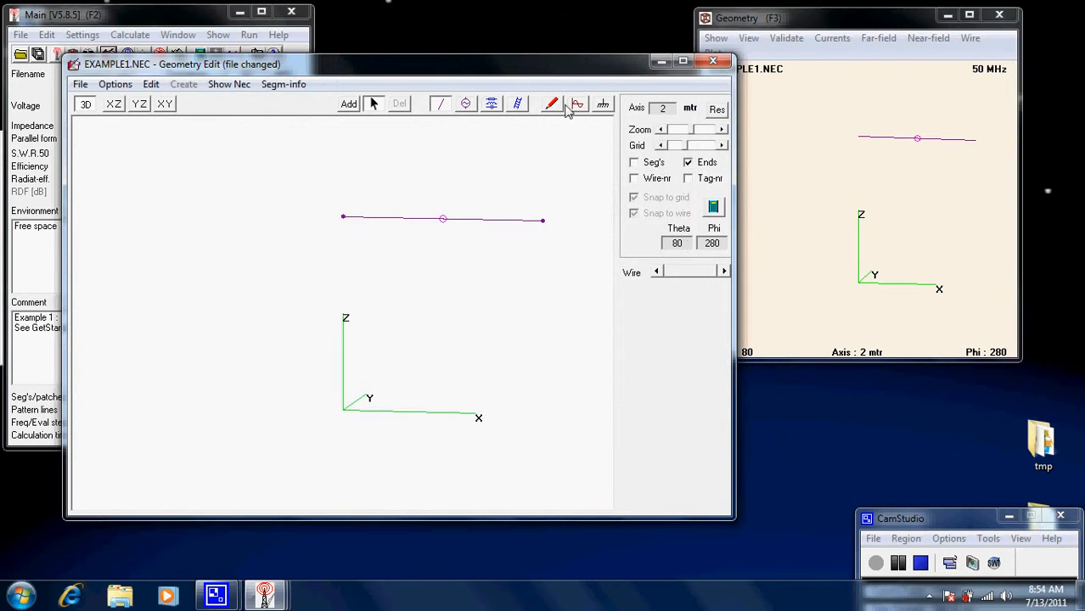
click(602, 105)
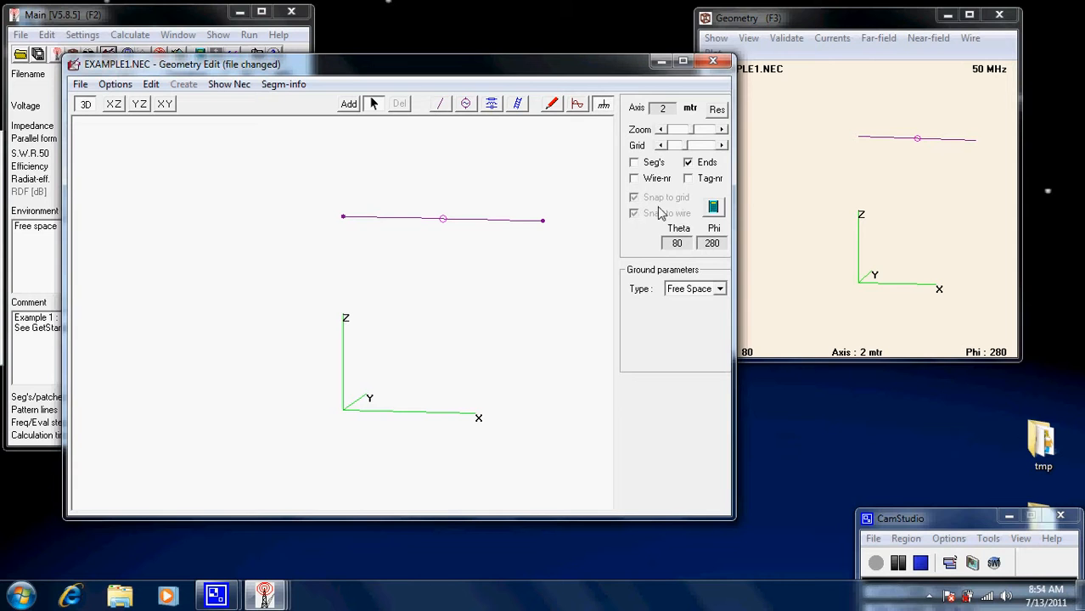
click(720, 290)
click(703, 344)
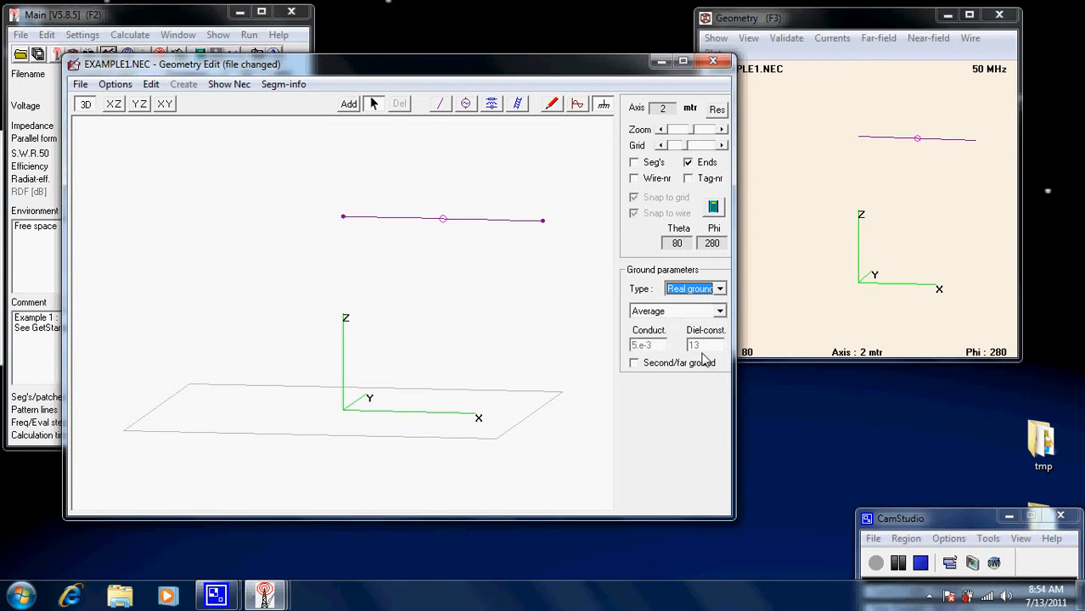
click(719, 314)
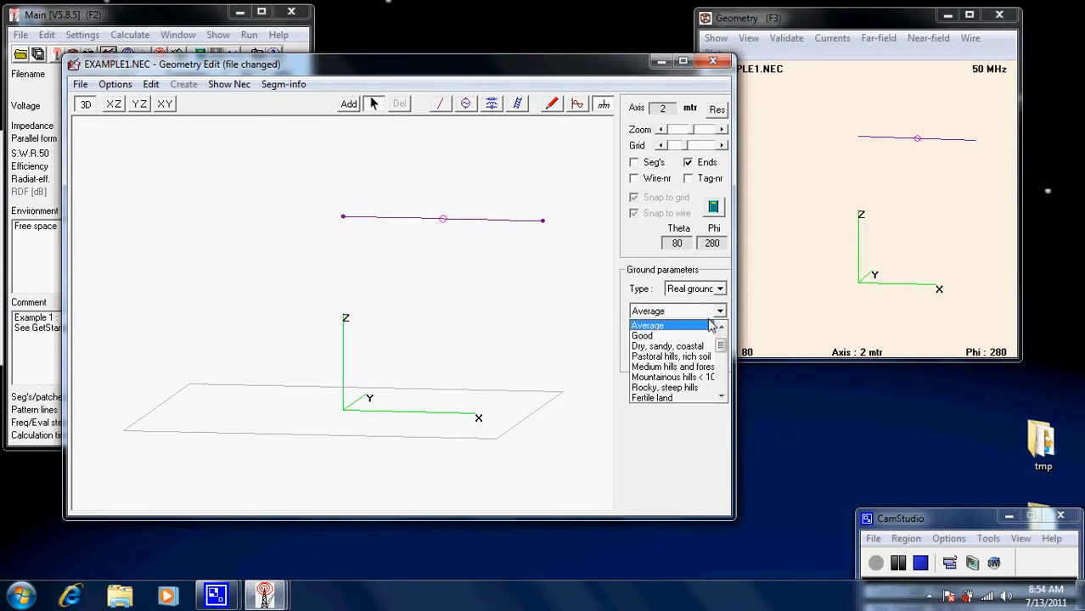
click(687, 389)
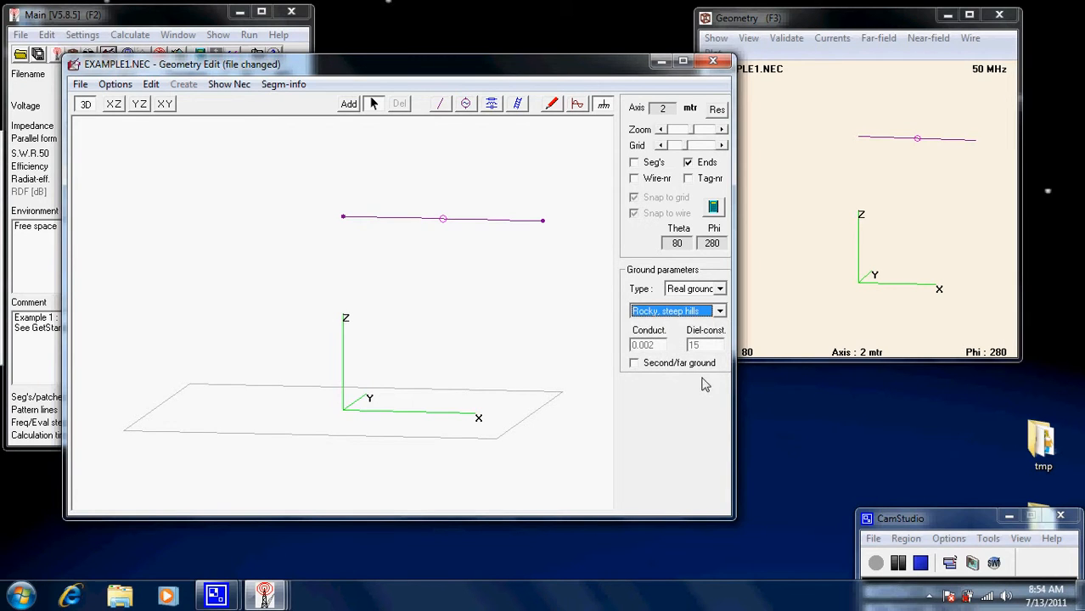
click(525, 314)
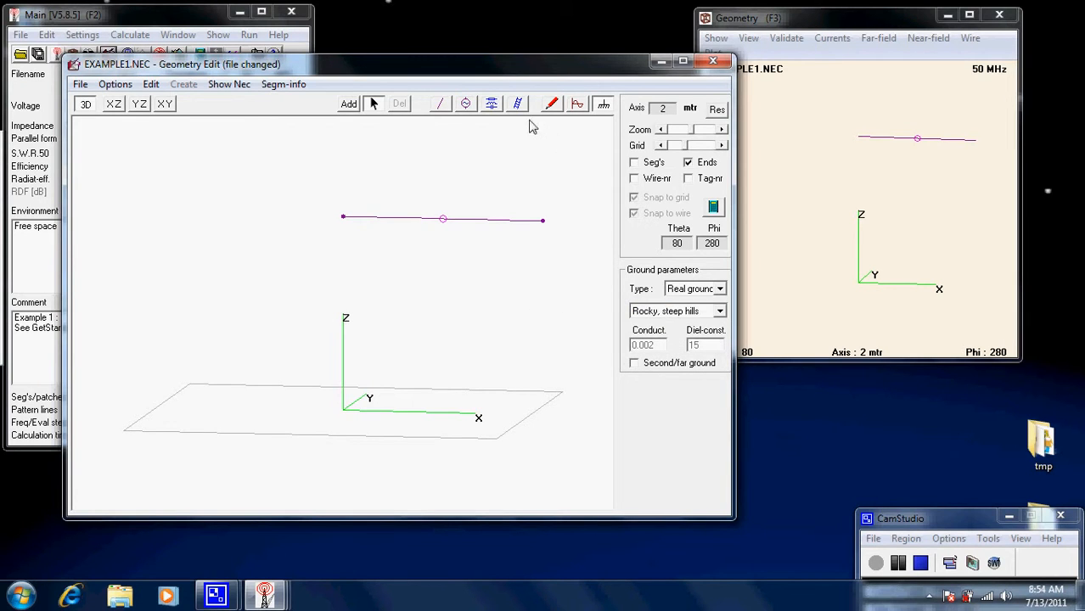
Step: Generate the full far-field pattern over the real ground and view its horizontal and vertical planes
click(714, 208)
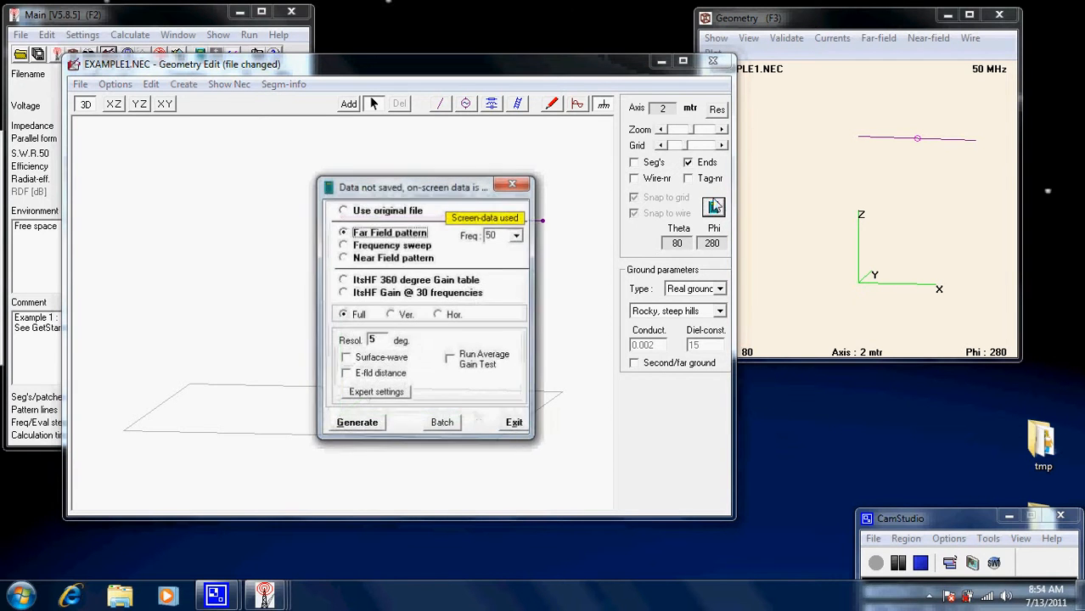
click(360, 422)
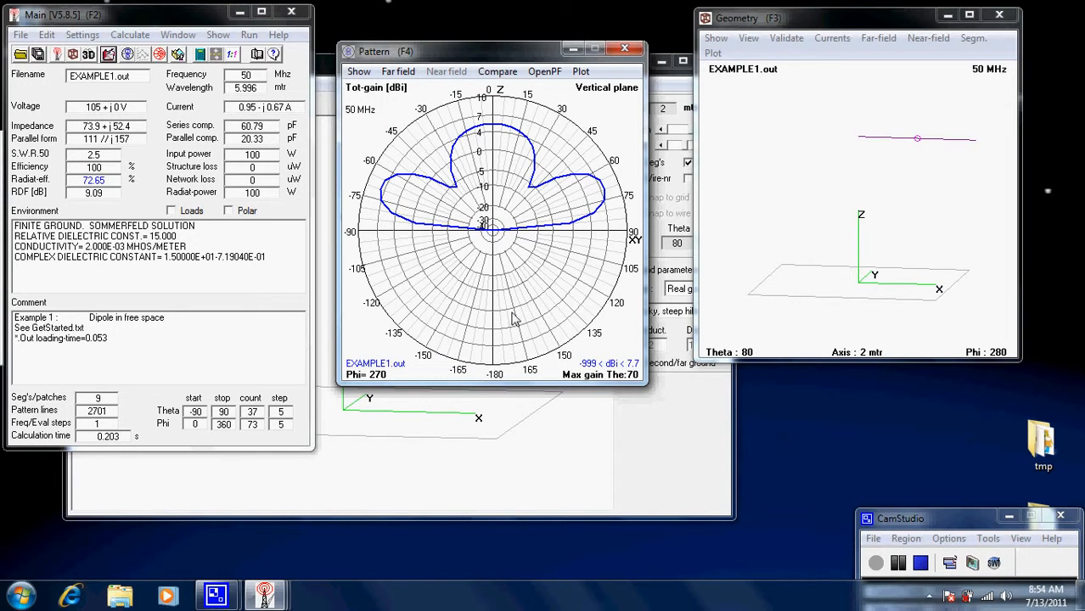
key(space)
key(space)
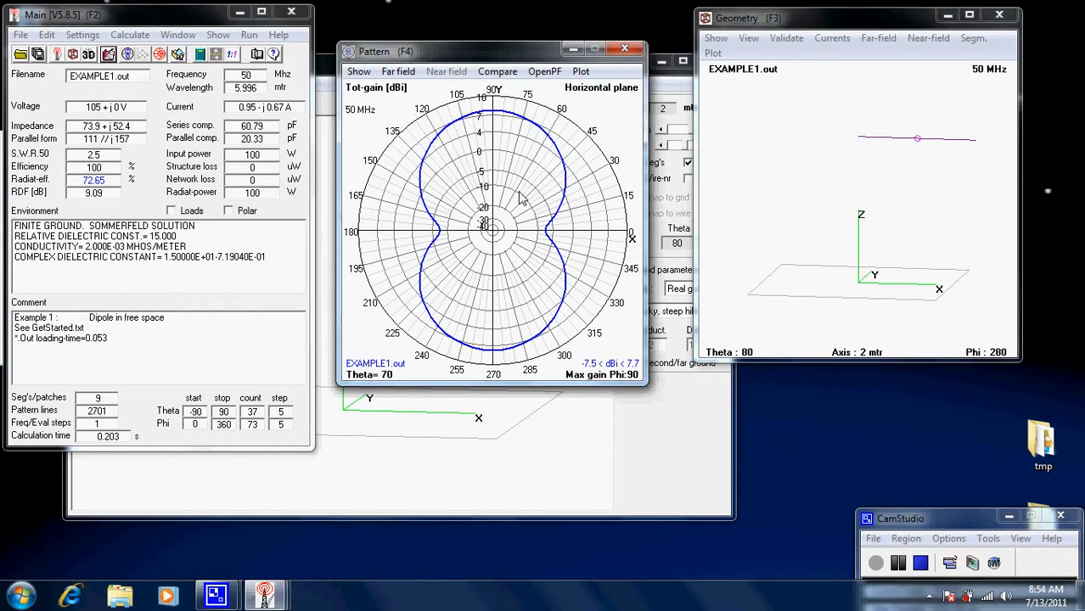
key(v)
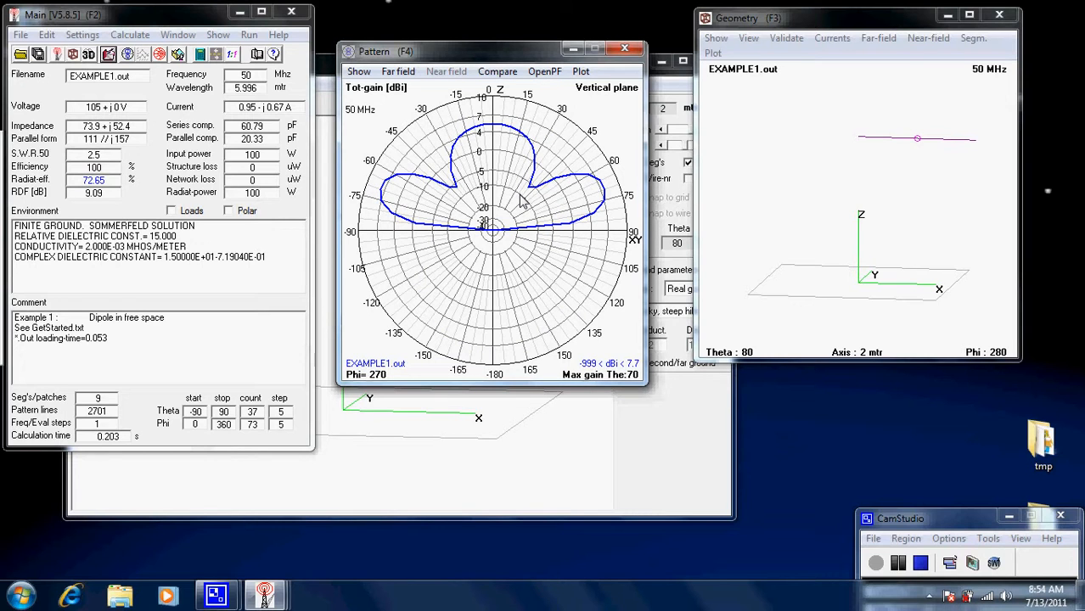
Step: Show the gain and beamwidth markers on the vertical pattern and move the gain marker to 65 degrees
click(519, 195)
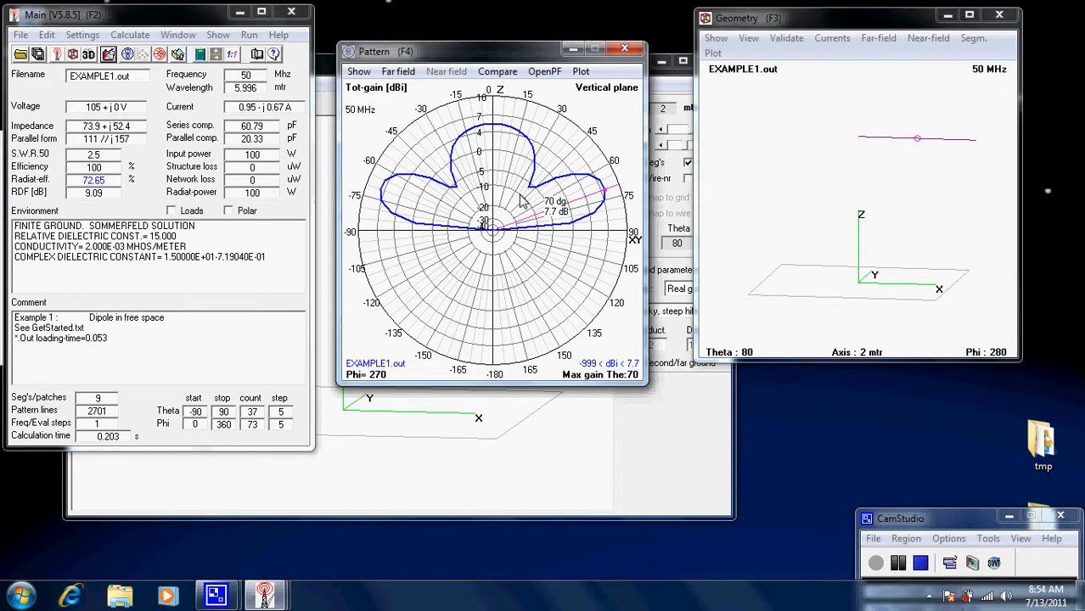
click(604, 213)
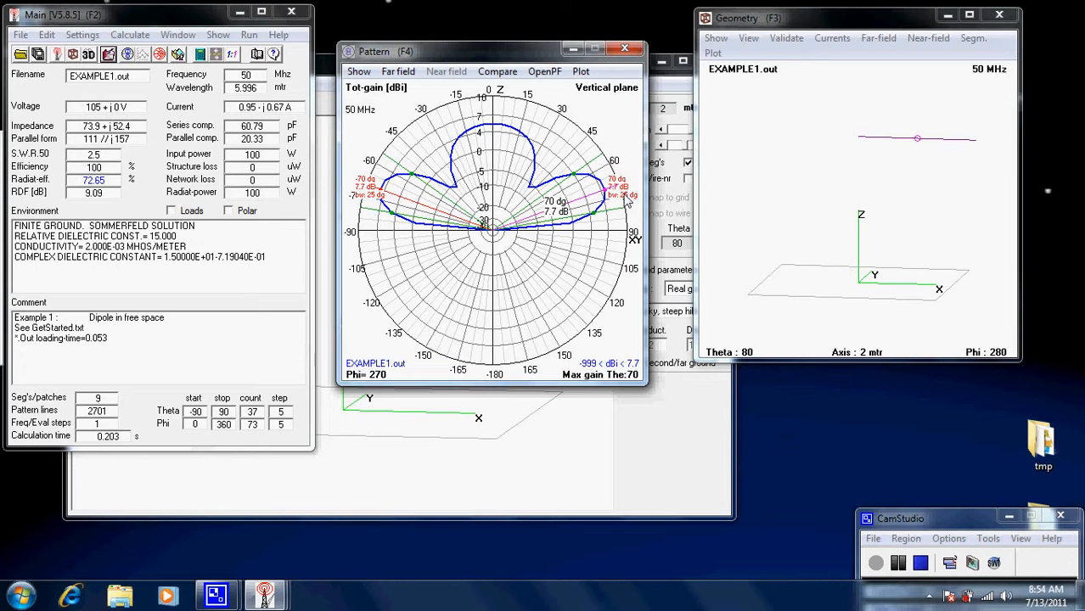
mouse_move(605, 189)
mouse_down()
mouse_move(596, 168)
mouse_move(515, 113)
mouse_move(451, 110)
mouse_move(417, 134)
mouse_move(405, 170)
mouse_move(411, 140)
mouse_move(478, 117)
mouse_move(565, 131)
mouse_move(613, 205)
mouse_move(574, 149)
mouse_move(494, 122)
mouse_move(612, 188)
mouse_up()
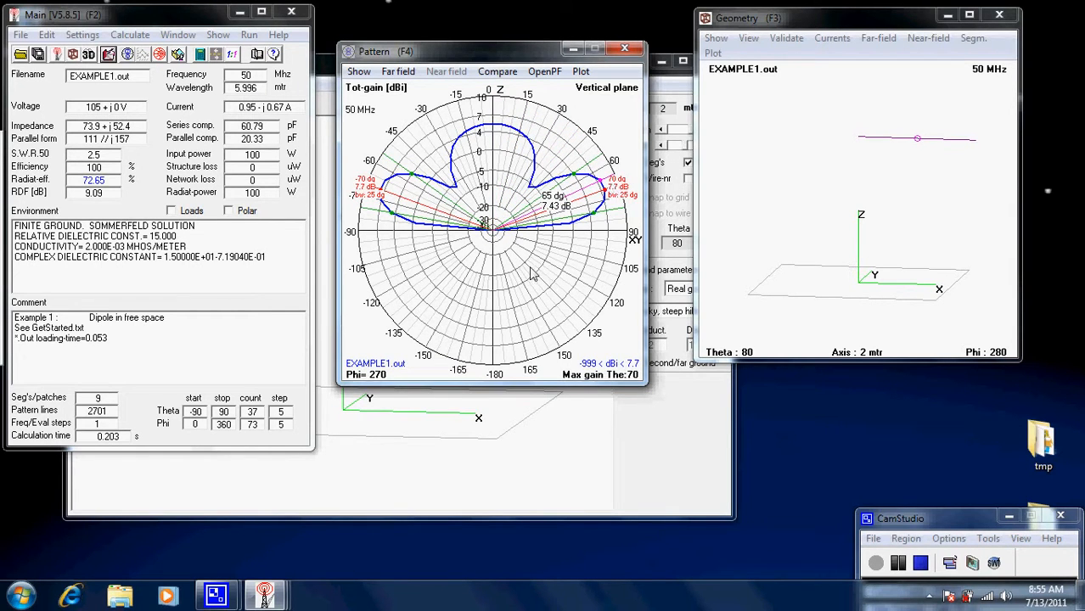
Step: Compare the horizontal-plane cut at Theta 65 with the vertical-plane pattern
key(space)
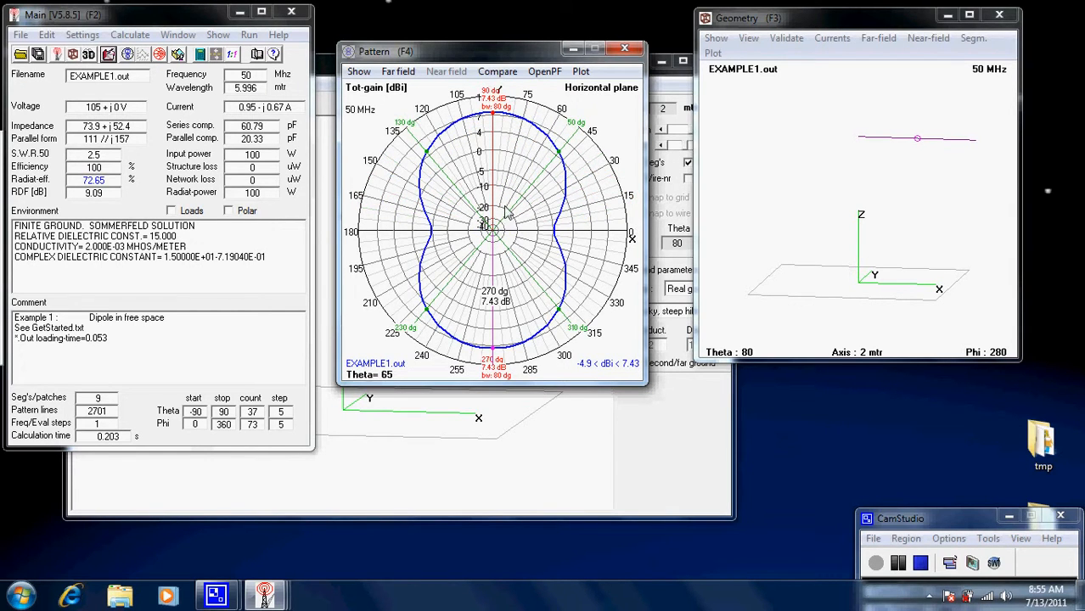
key(space)
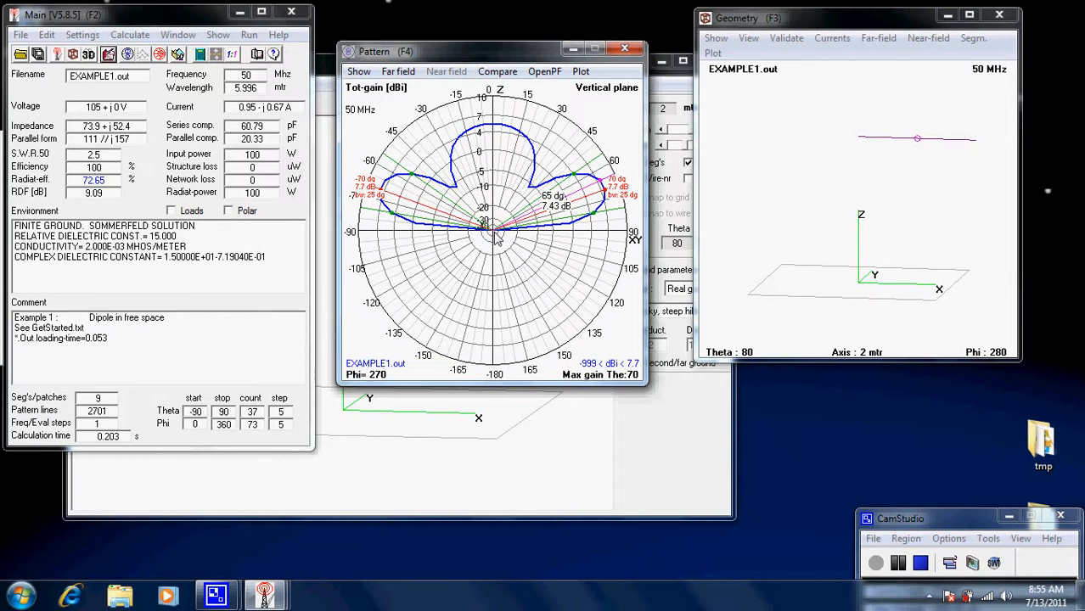
key(space)
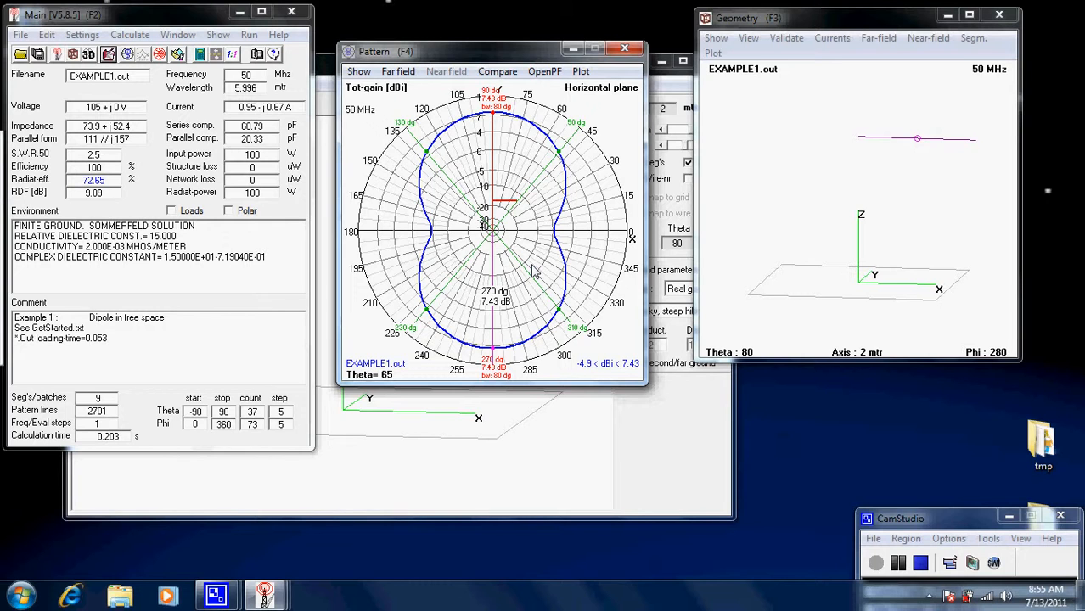
key(space)
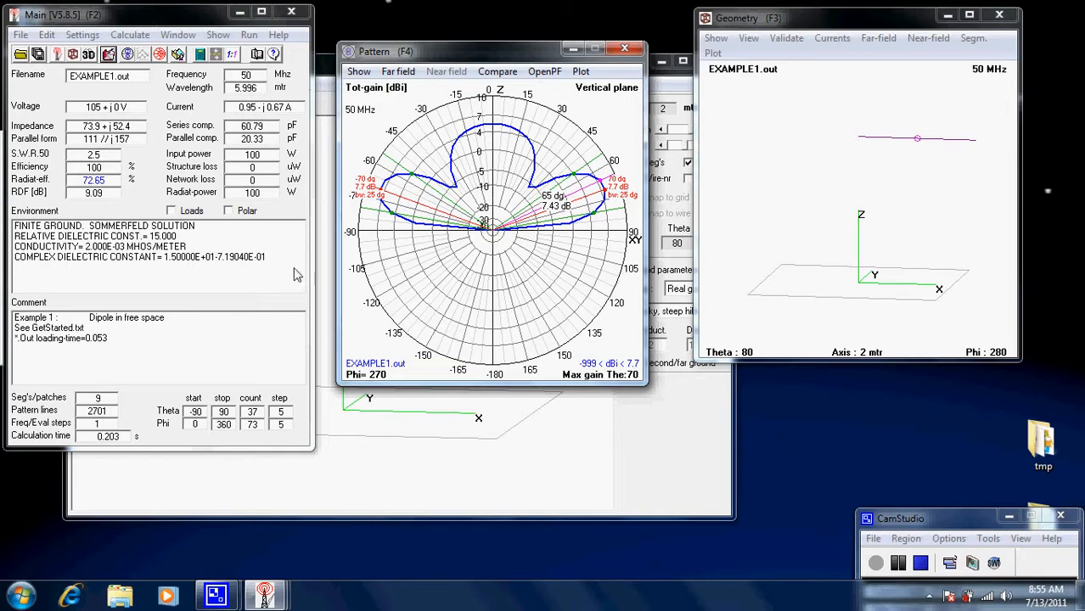
Step: Return to the geometry editor, save the EXAMPLE1.NEC changes and close the editor
click(581, 494)
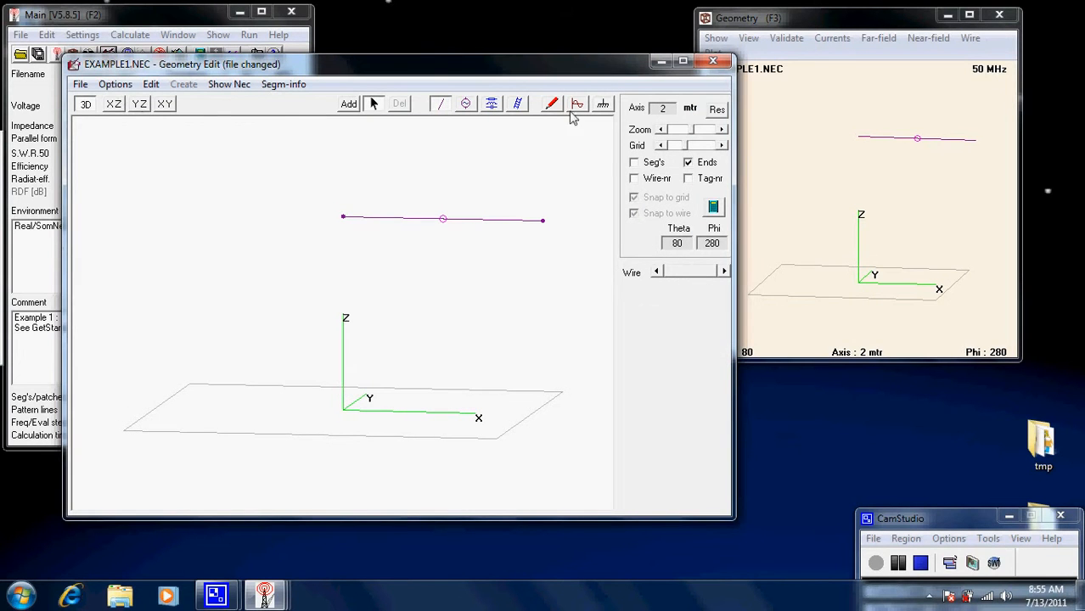
click(79, 85)
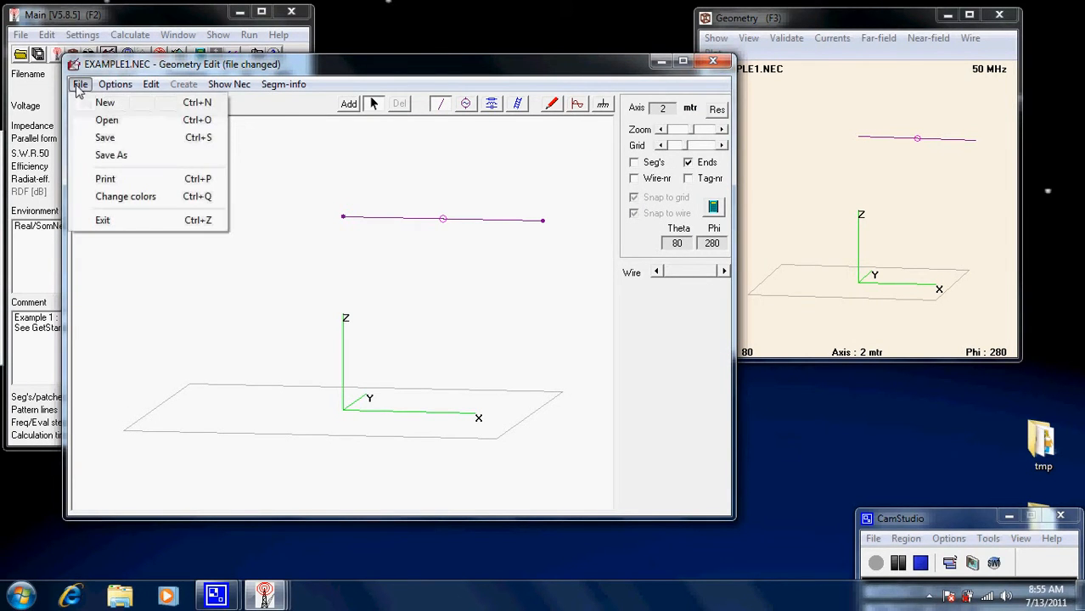
click(104, 138)
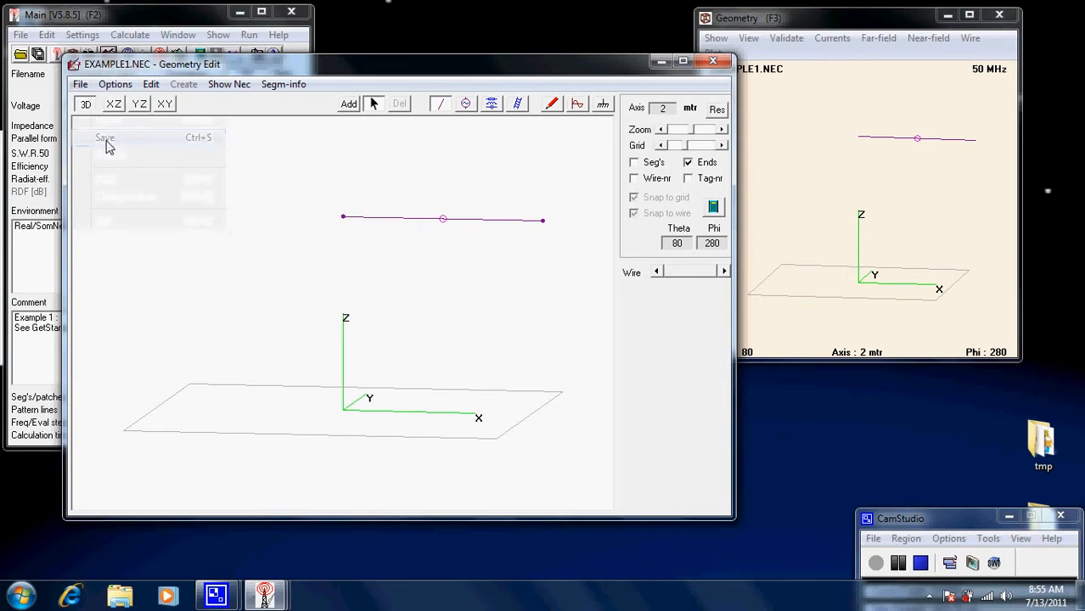
click(713, 62)
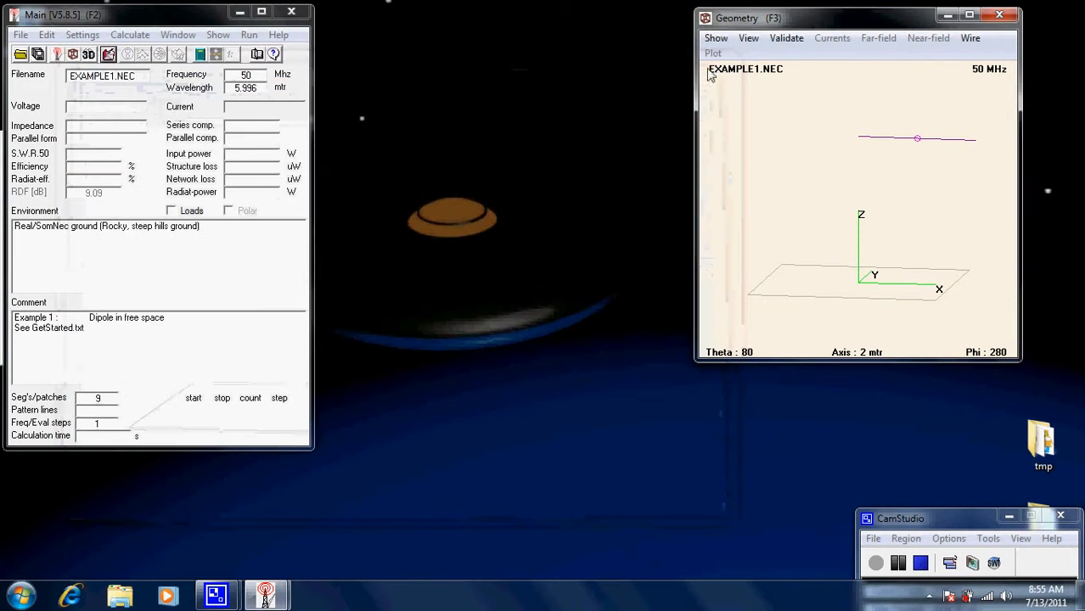
Step: Make NEC editor (new) the default editor and open EXAMPLE1.NEC in it
click(89, 39)
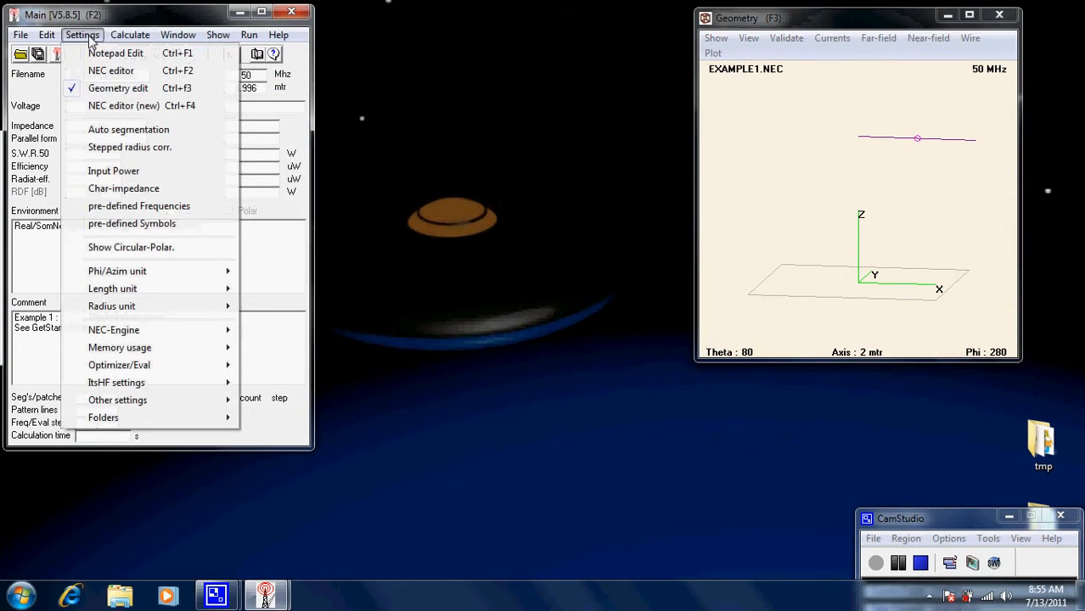
click(118, 107)
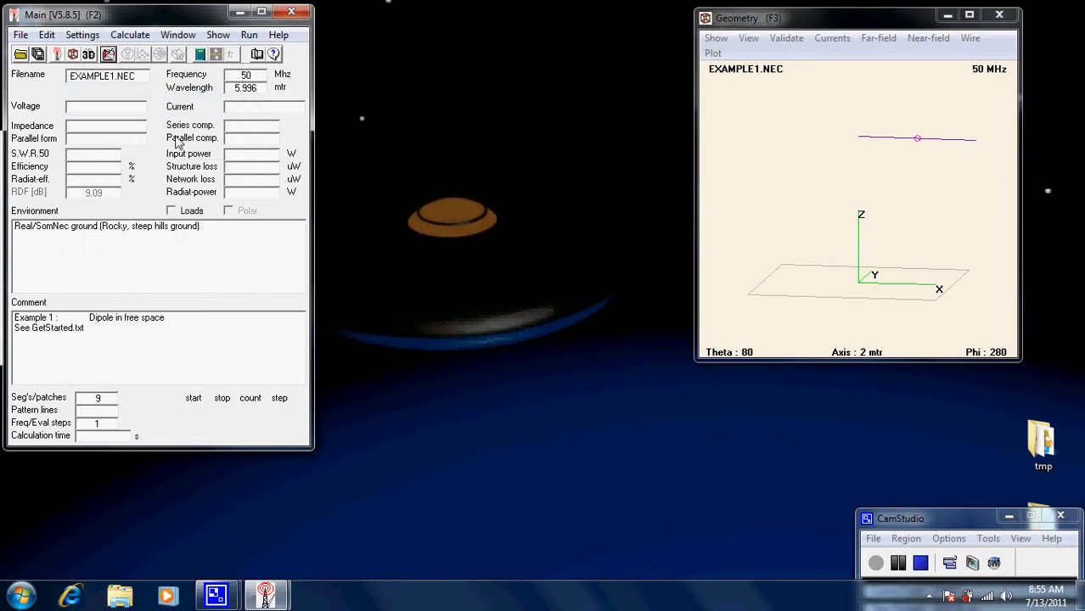
click(88, 37)
click(103, 38)
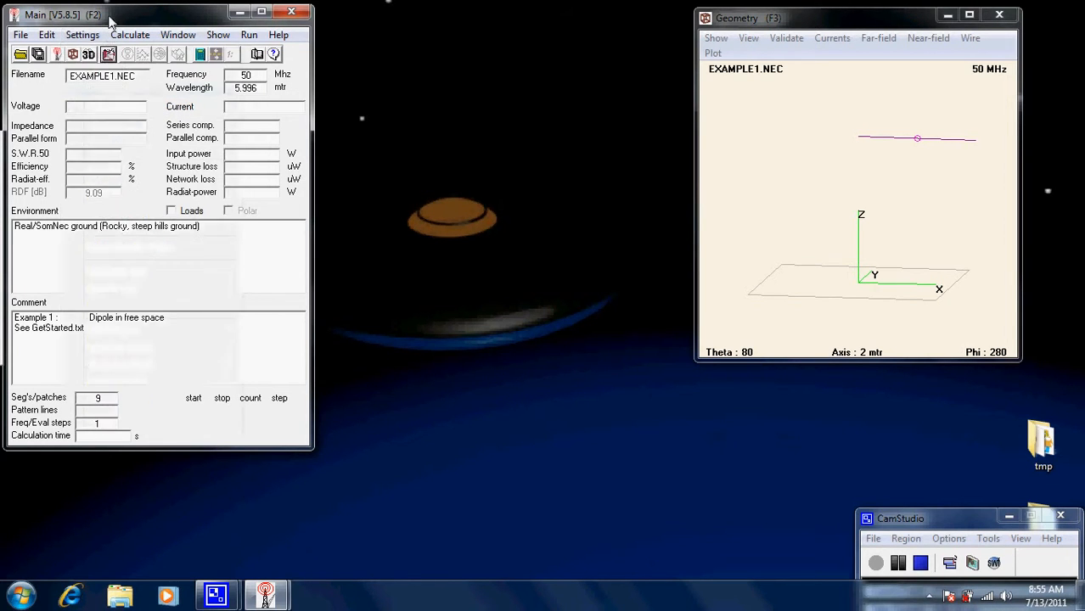
click(108, 56)
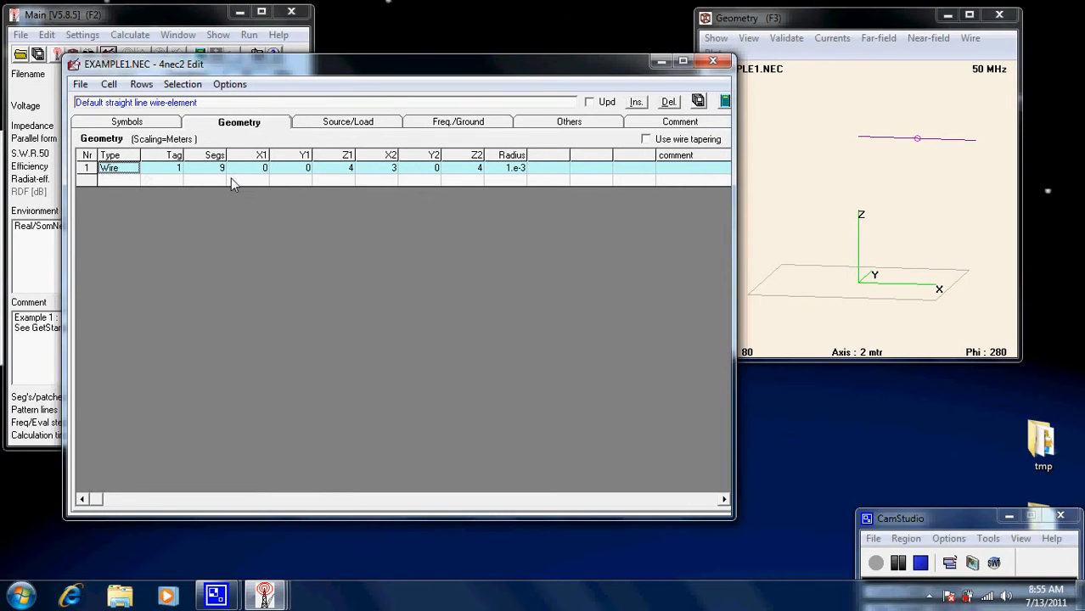
Step: Review the model's symbols, wire geometry, source, frequency and ground options, other settings and comments in the new editor
click(146, 124)
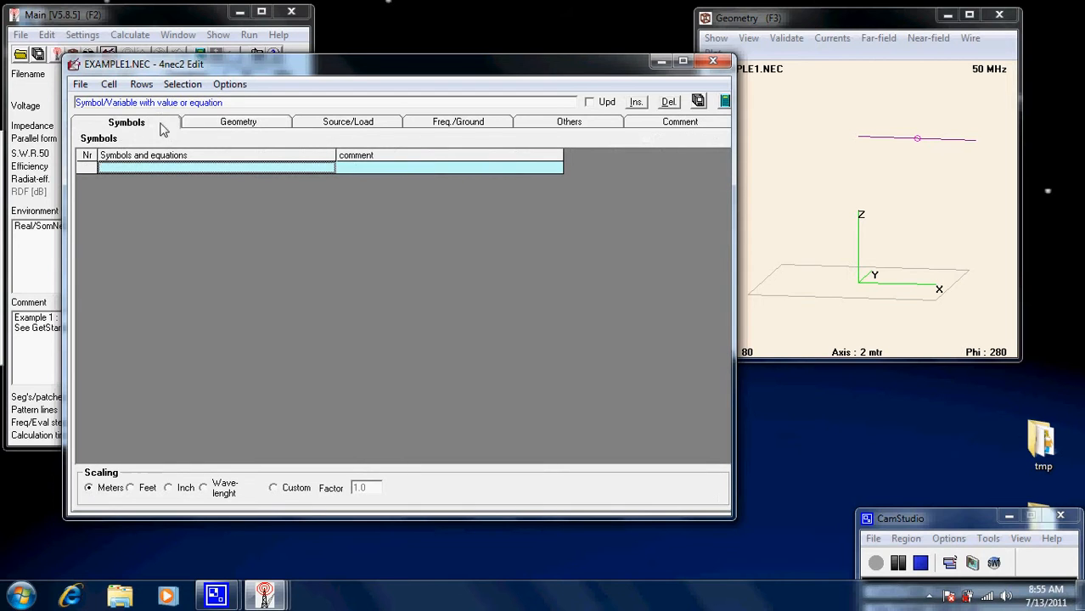
click(230, 126)
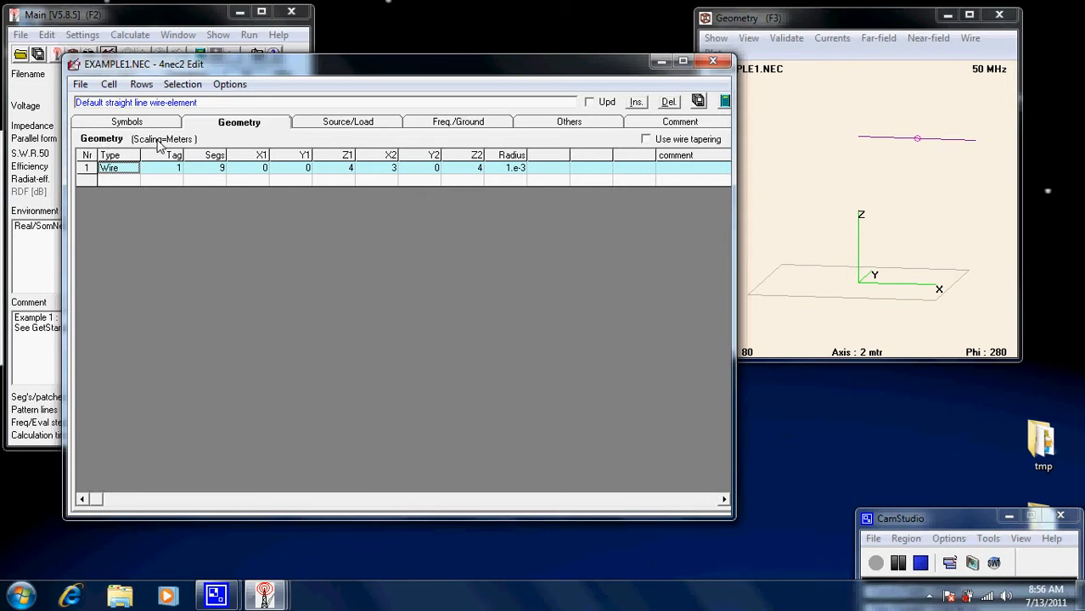
click(347, 122)
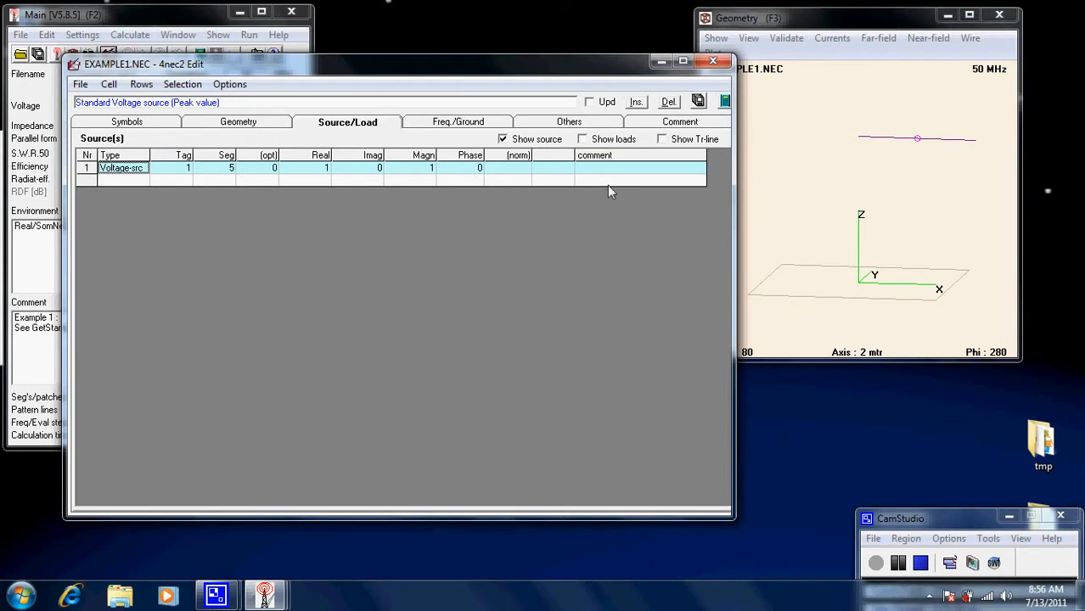
click(463, 123)
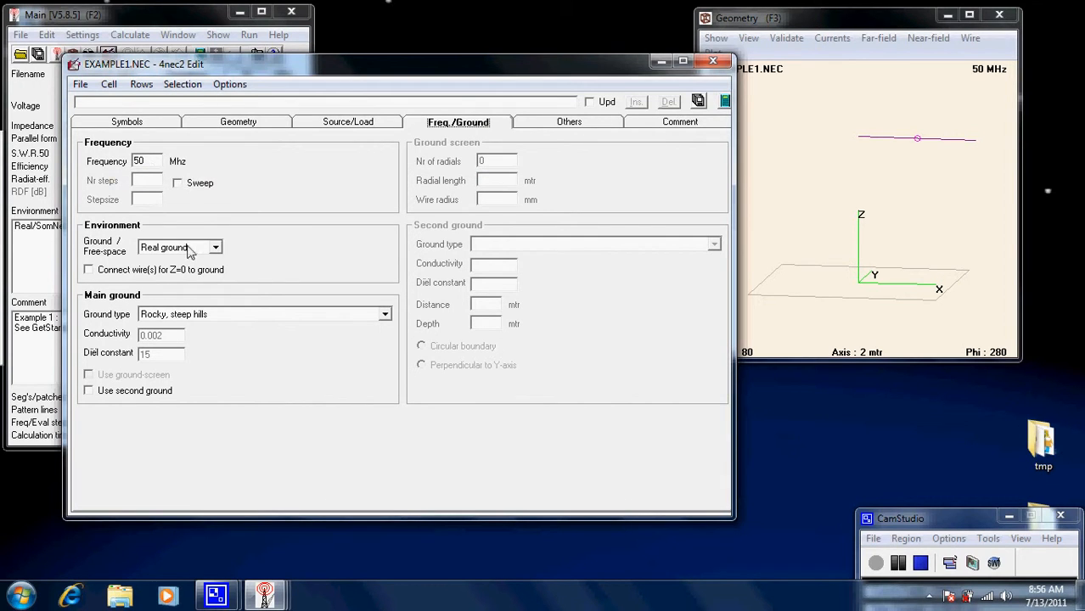
click(217, 249)
click(216, 249)
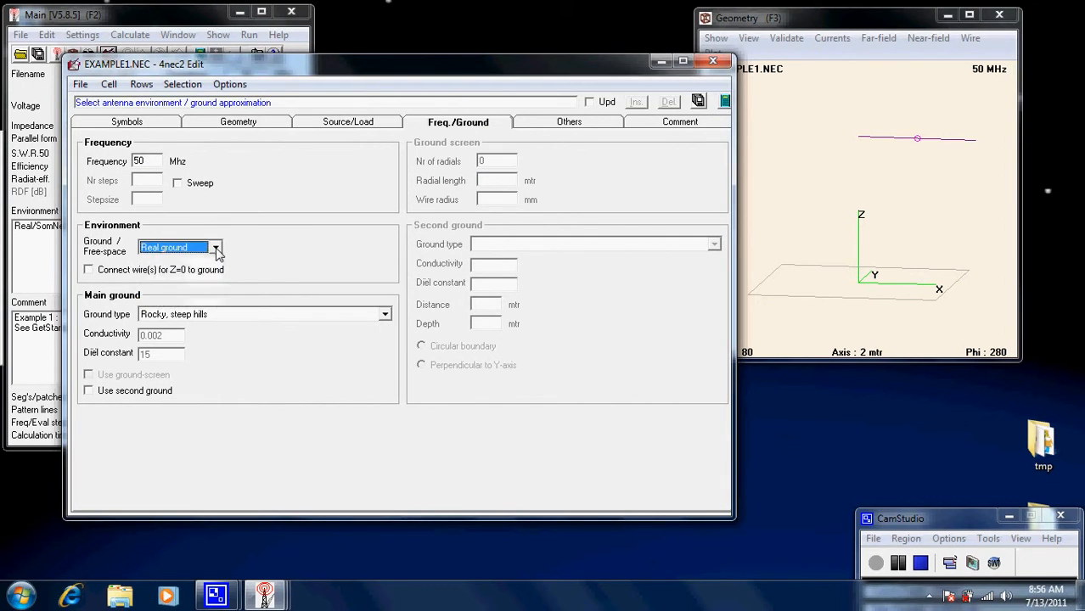
click(384, 315)
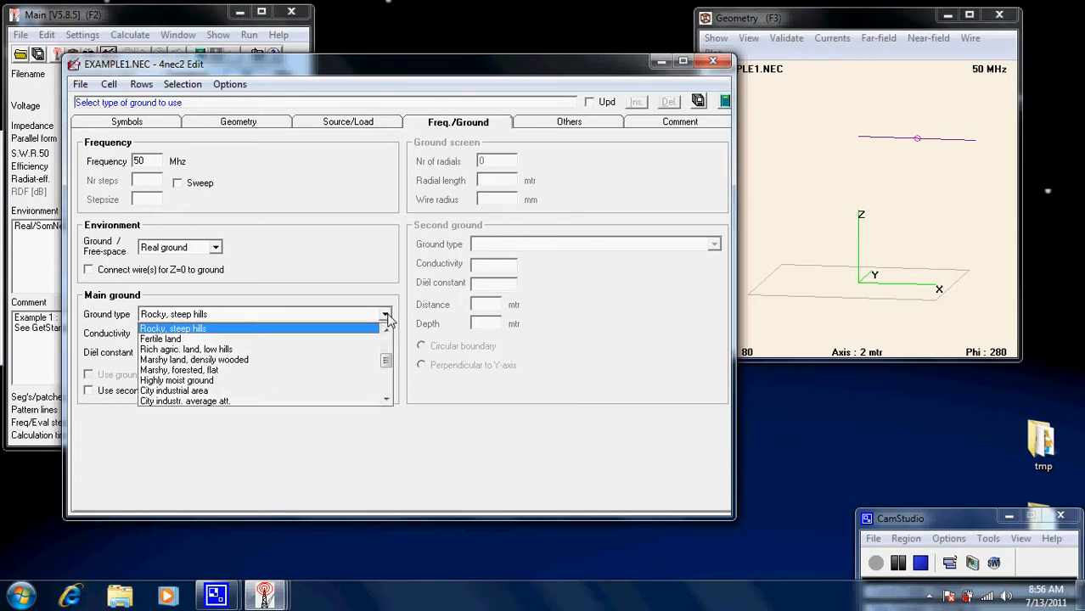
click(385, 315)
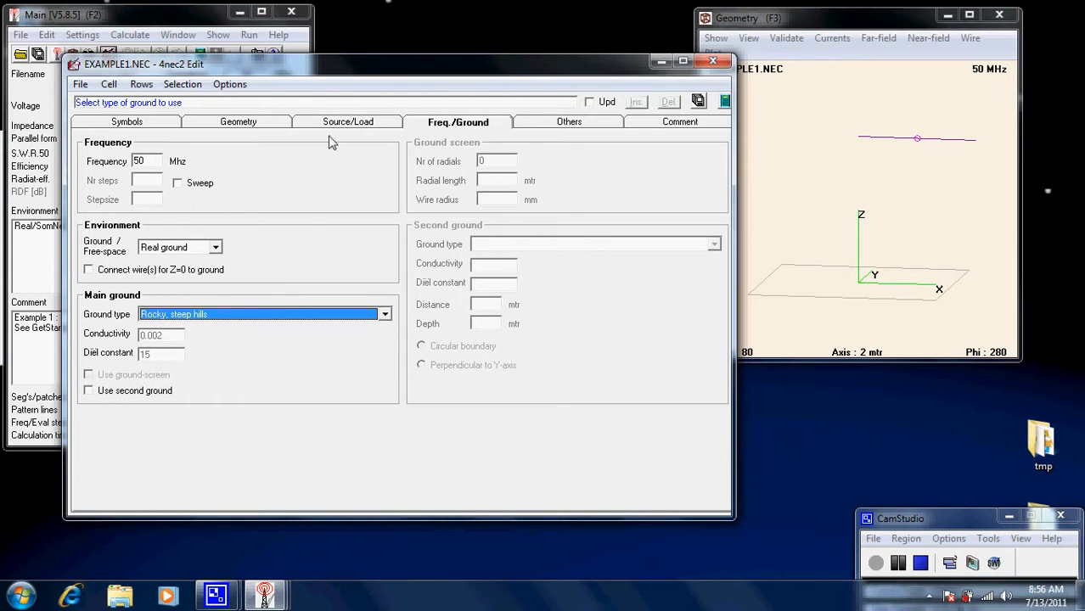
click(566, 126)
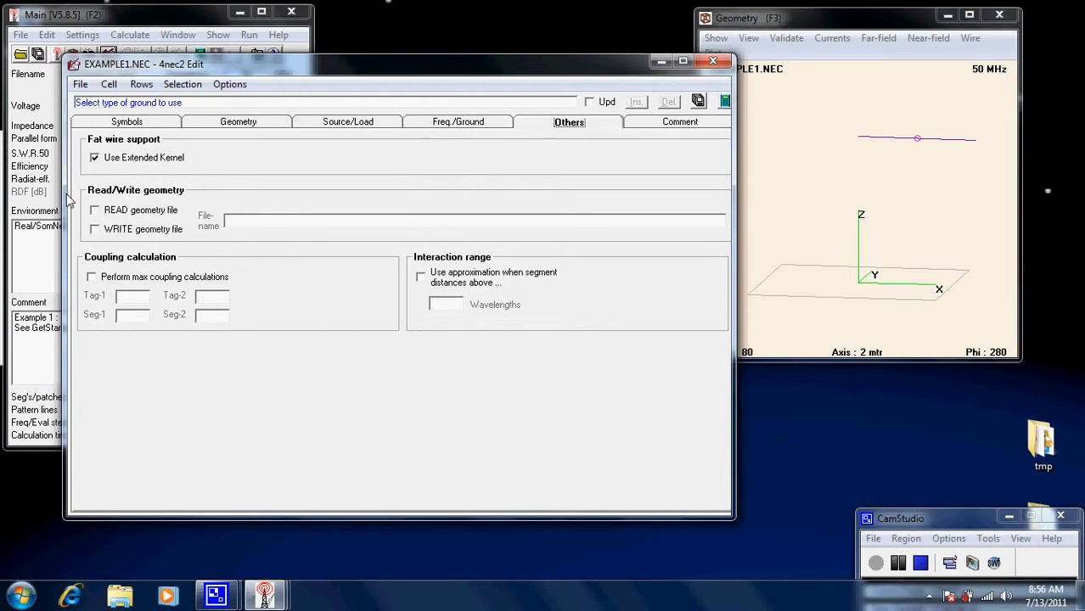
click(694, 126)
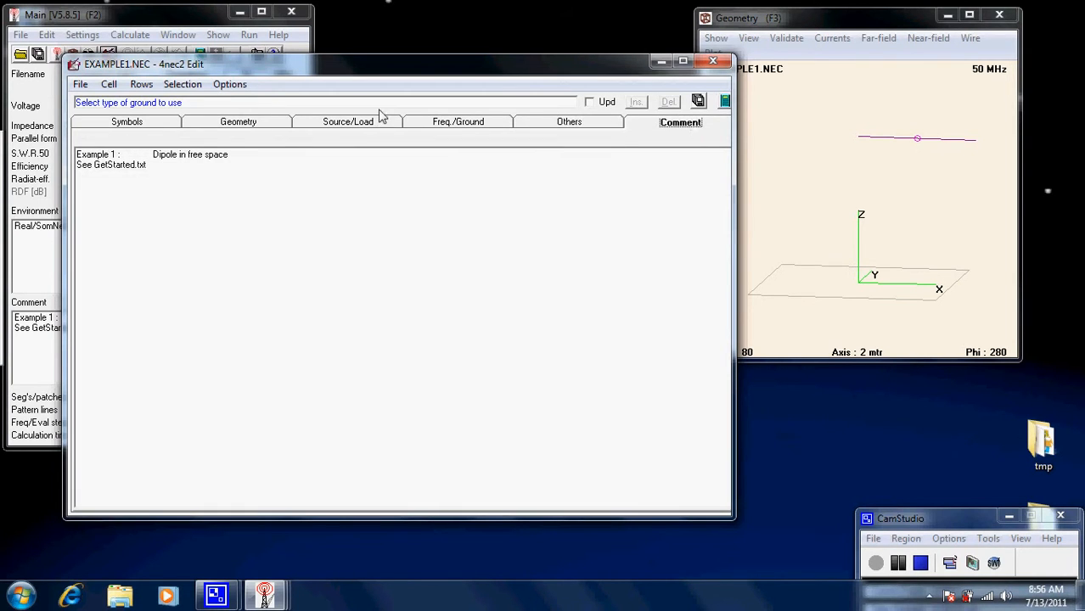
Step: Add a second Wire row to the geometry table with tag 2 and 9 segments
click(254, 126)
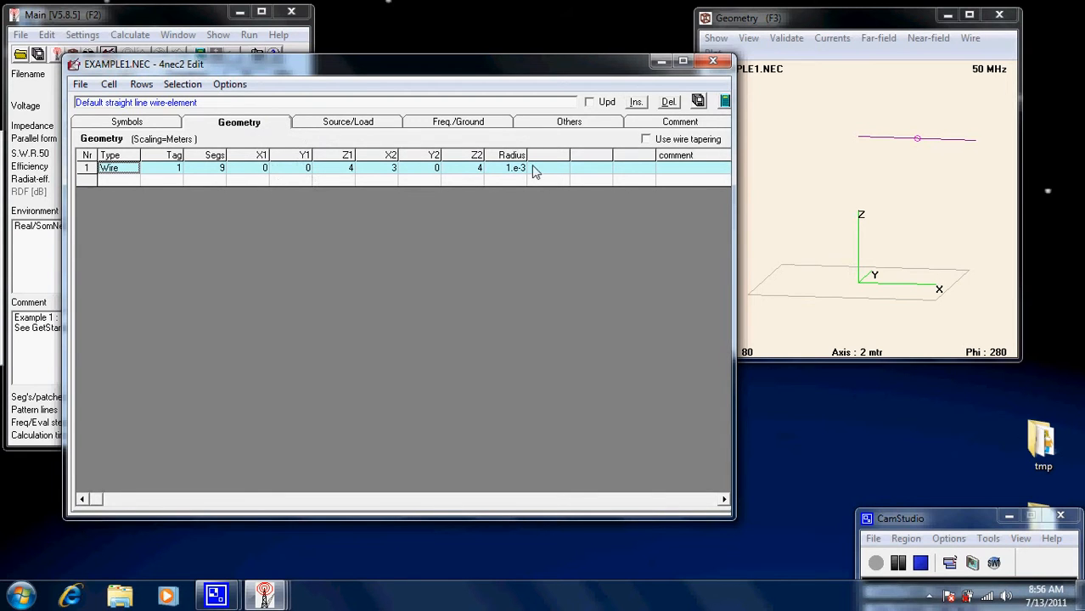
click(110, 181)
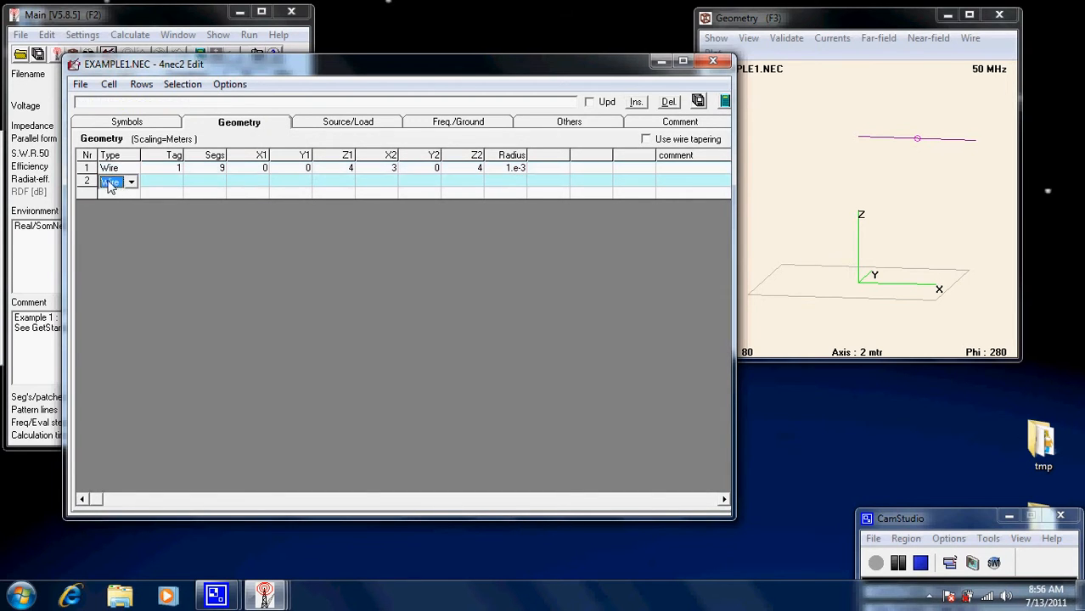
click(133, 183)
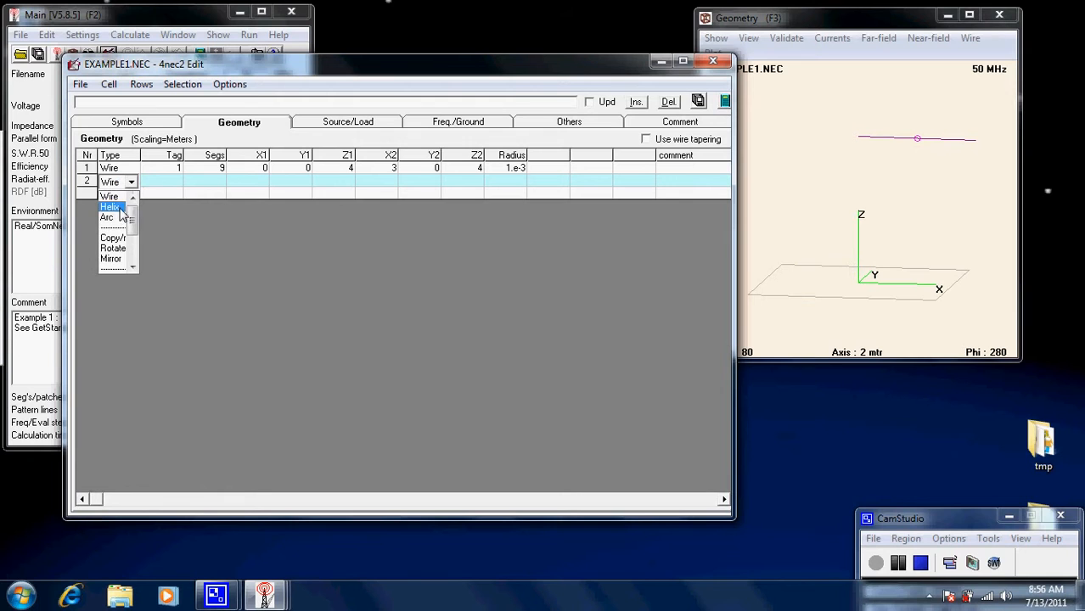
click(165, 185)
click(167, 182)
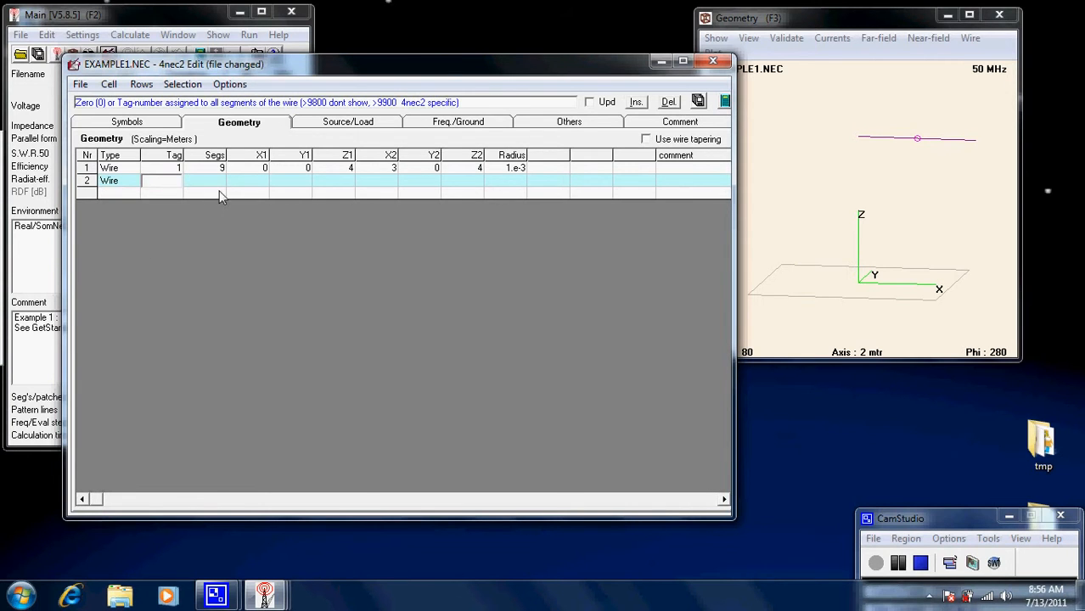
text(2)
key(Tab)
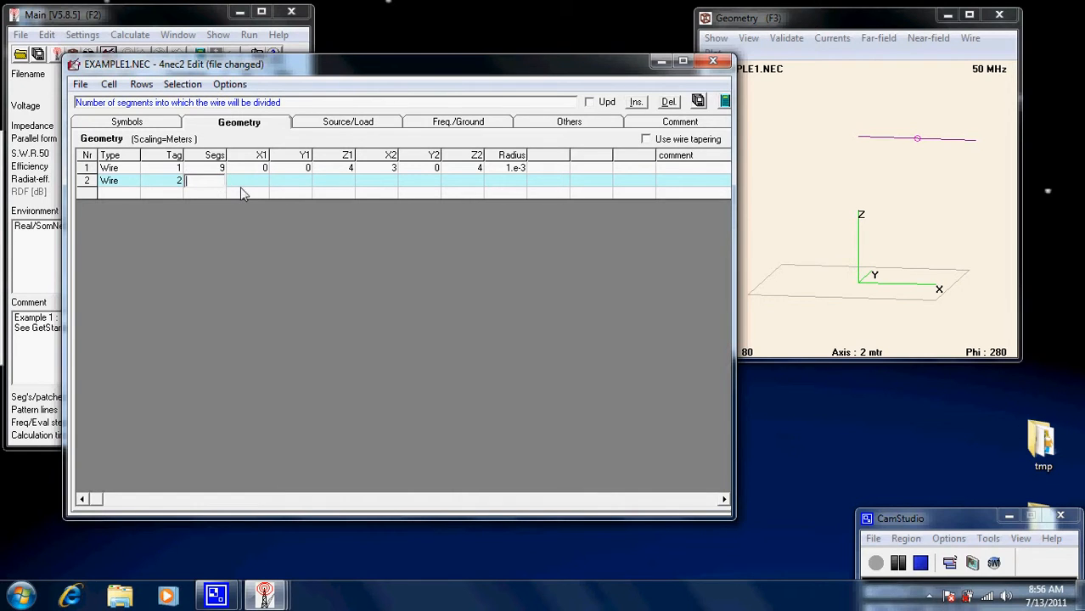
text(9)
key(Tab)
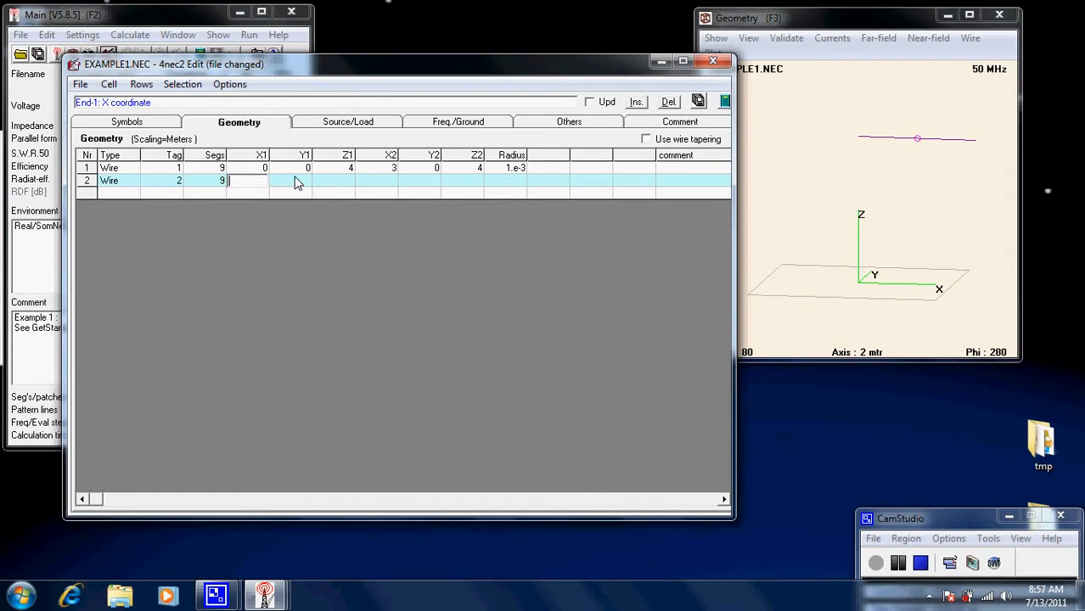
Step: Set the second wire's first end to X1 1, Y1 1 and Z1 3
text(1)
key(Tab)
text(1)
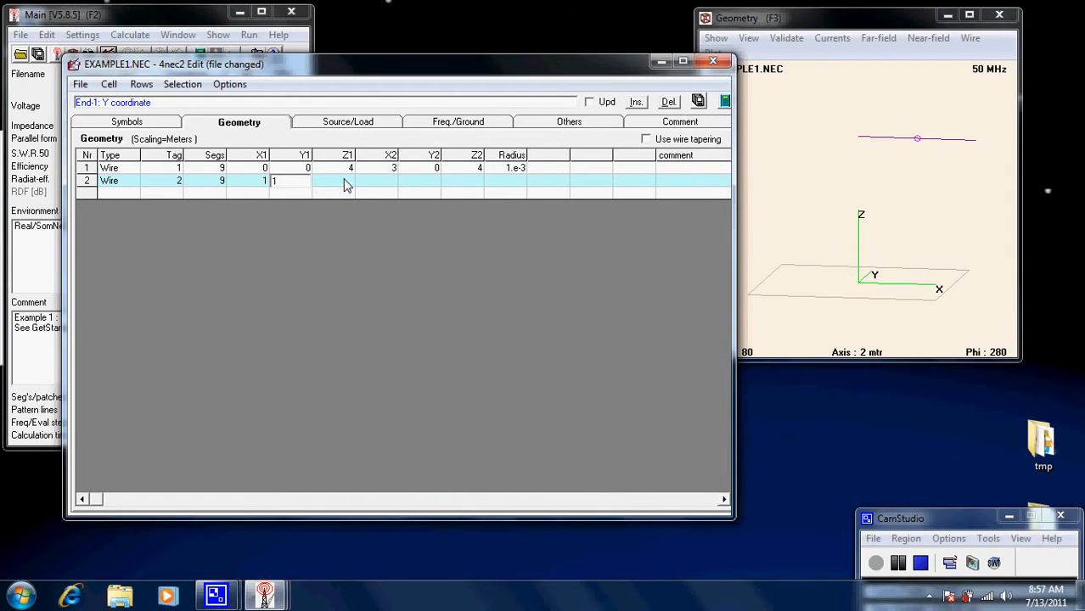
key(Tab)
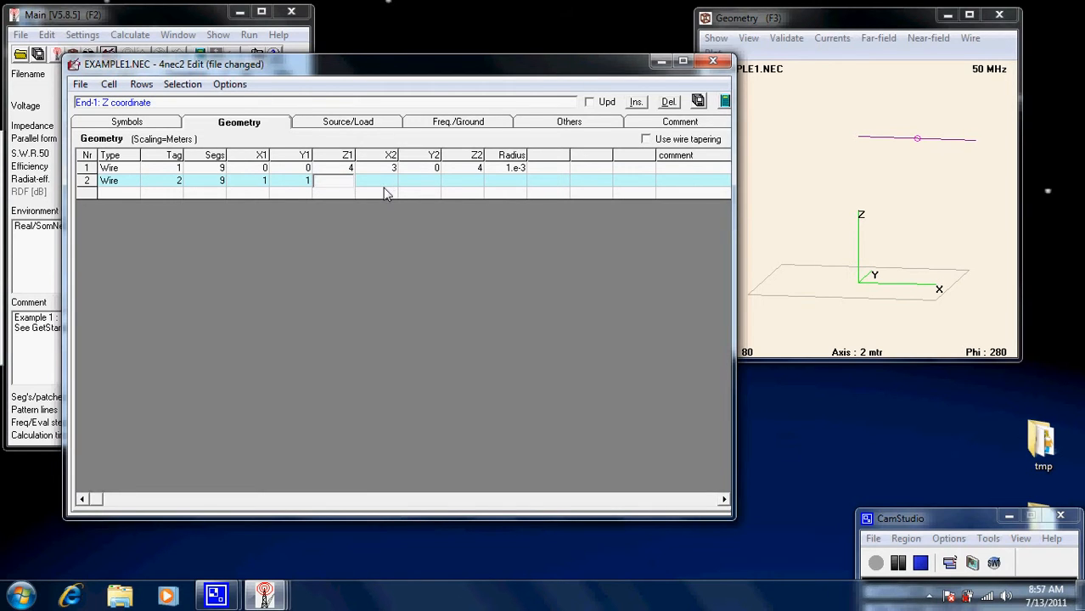
key(Tab)
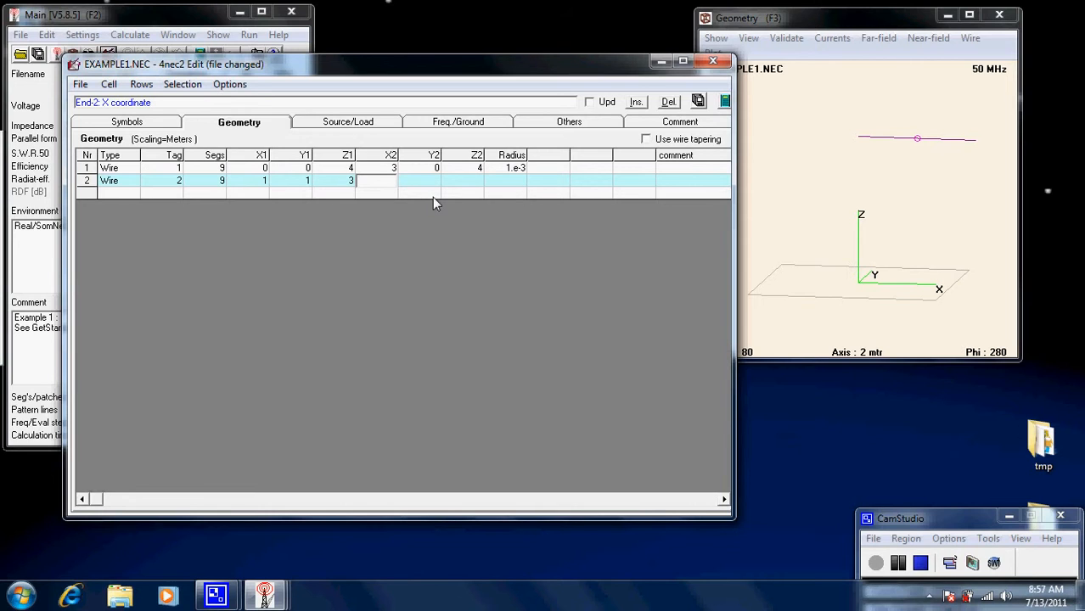
Step: Set the second wire's other end to X2 5, Y2 5 and Z2 5, with a radius of 1e-3
text(5)
key(Tab)
text(5)
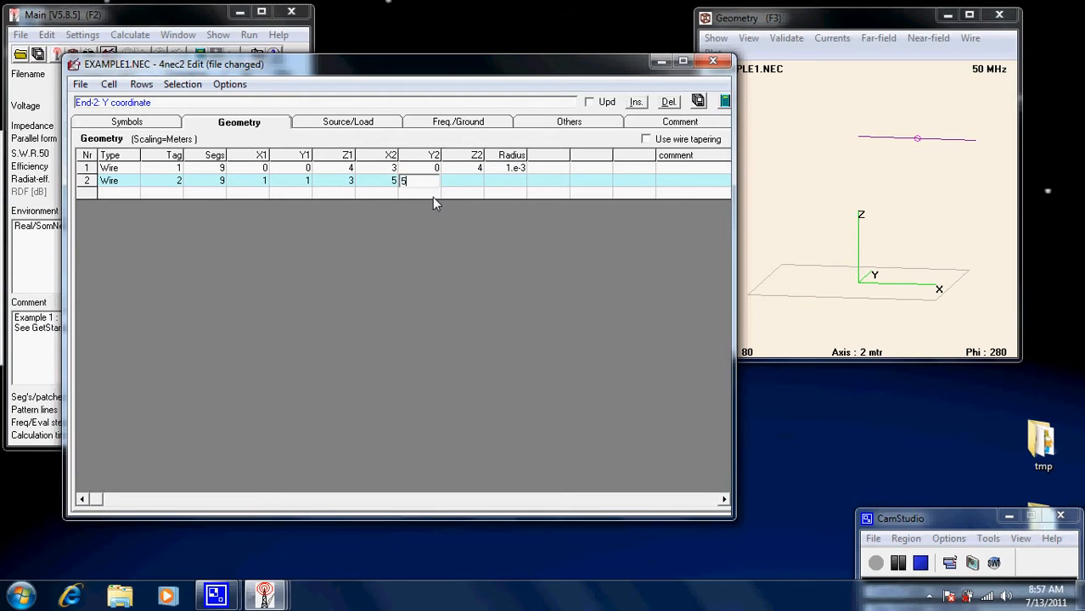
key(Tab)
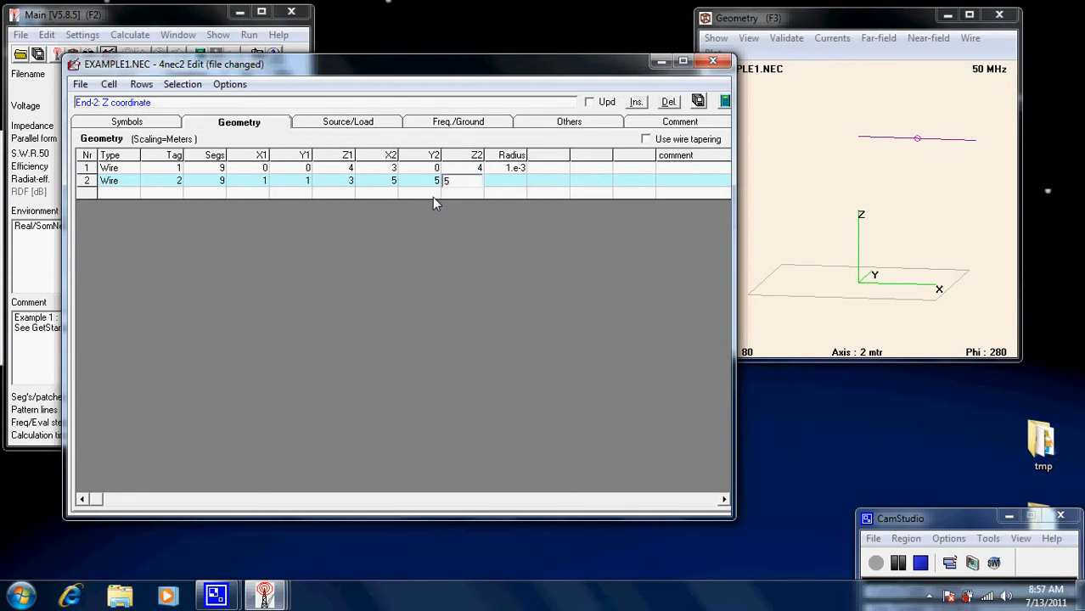
text(5)
key(Tab)
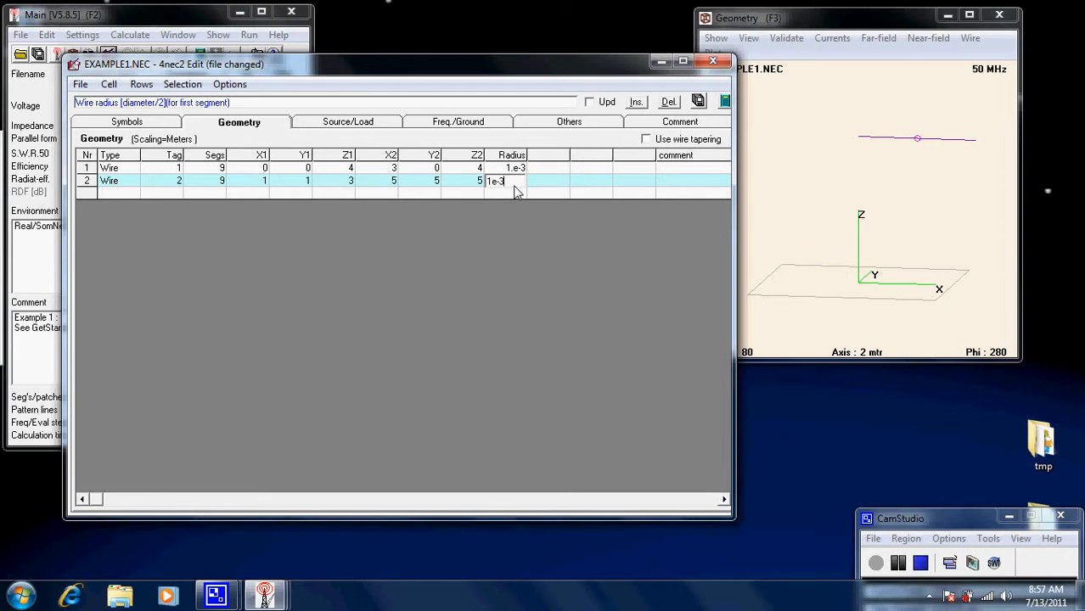
key(Return)
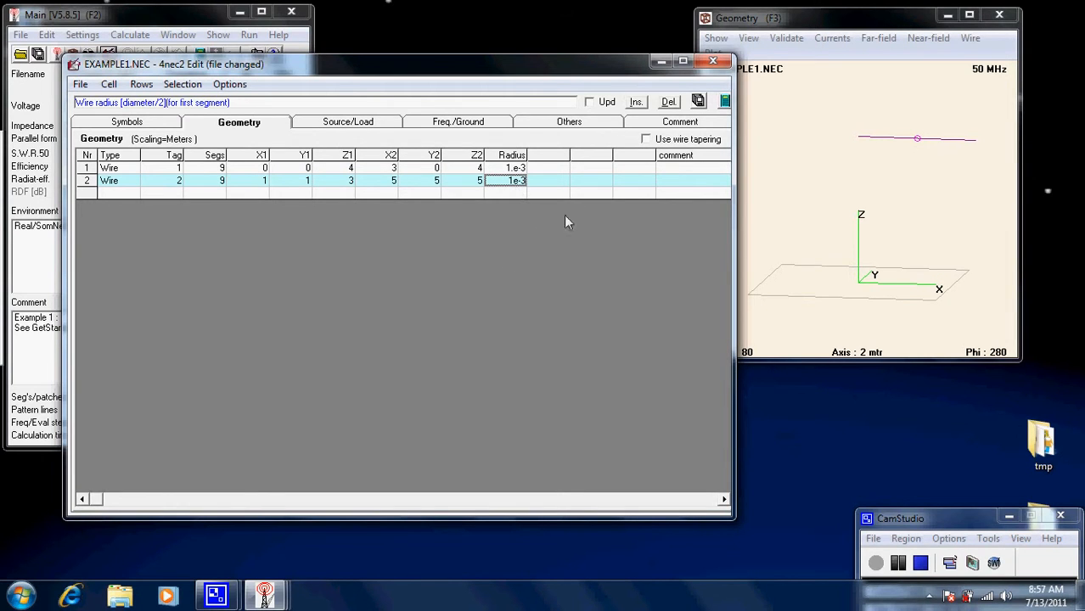
Step: Save the two-wire model and generate its full far-field pattern at 50 MHz with 5-degree resolution
click(697, 101)
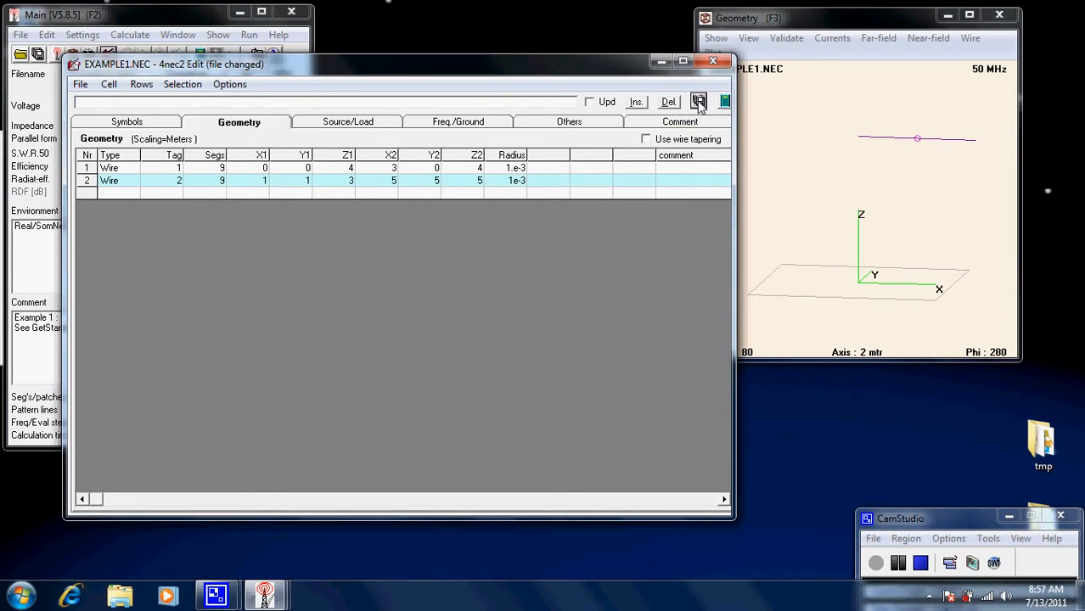
click(725, 102)
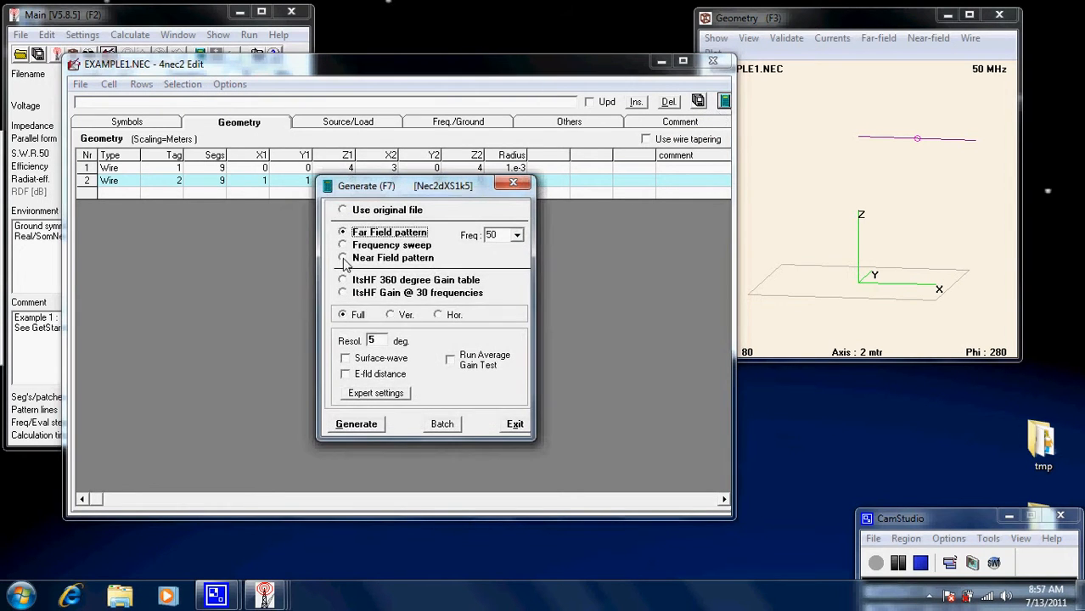
click(358, 421)
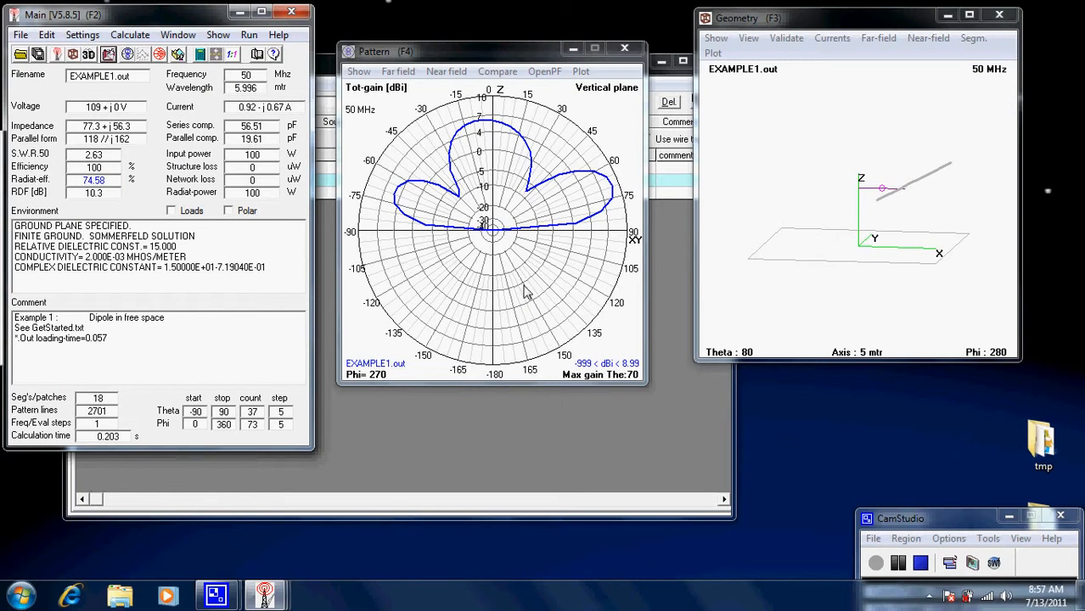
drag(951, 217, 772, 209)
Step: Return to the geometry table and replace the second wire's Z2 value with the symbol height1
click(609, 416)
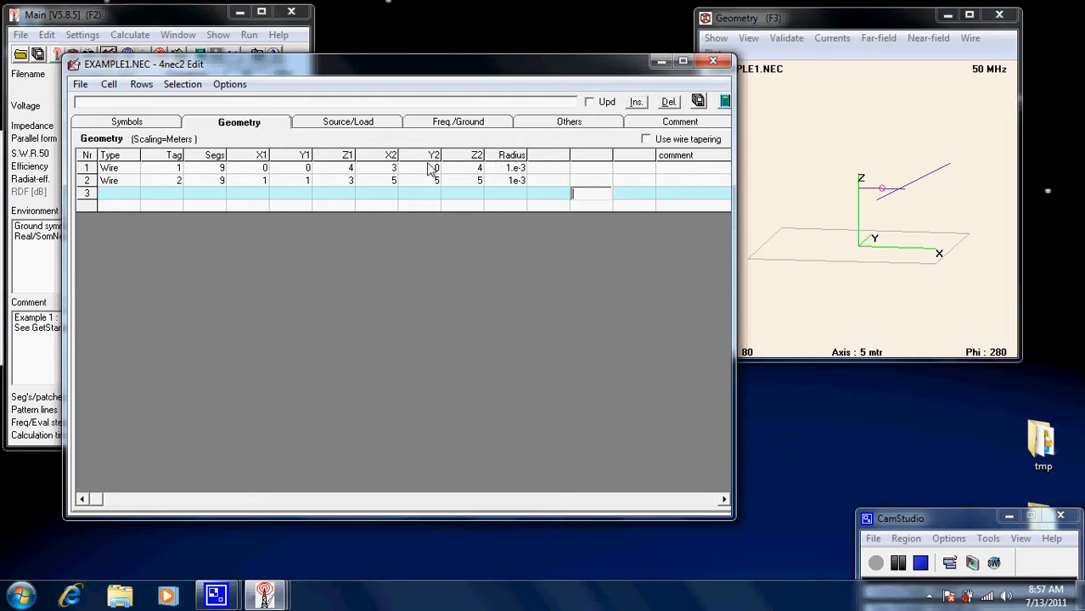
double_click(480, 184)
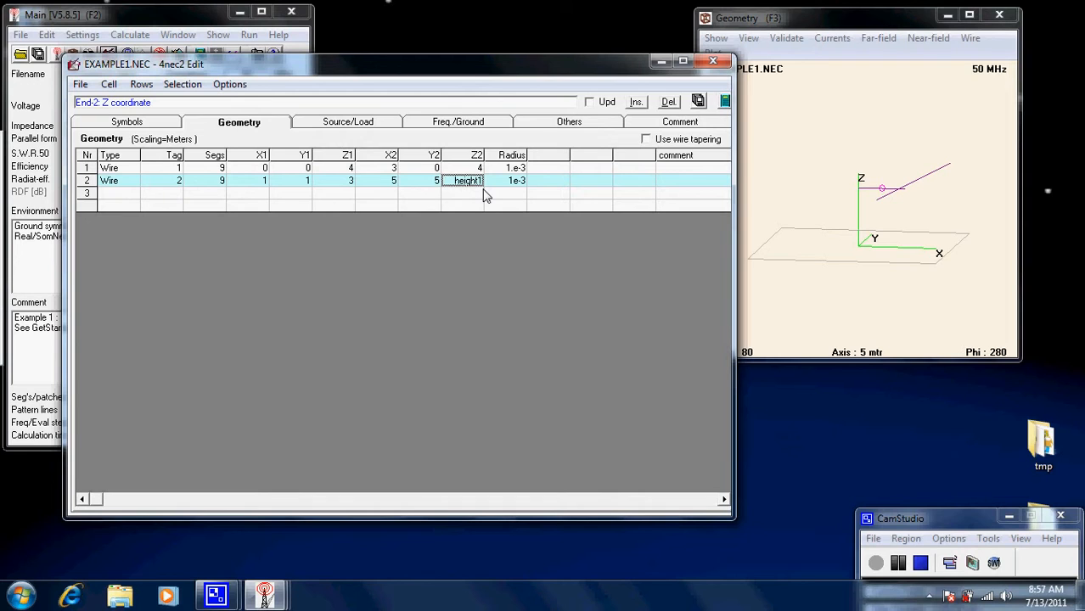
Step: Define the symbol height1=7 in the model's symbols and equations table
click(141, 120)
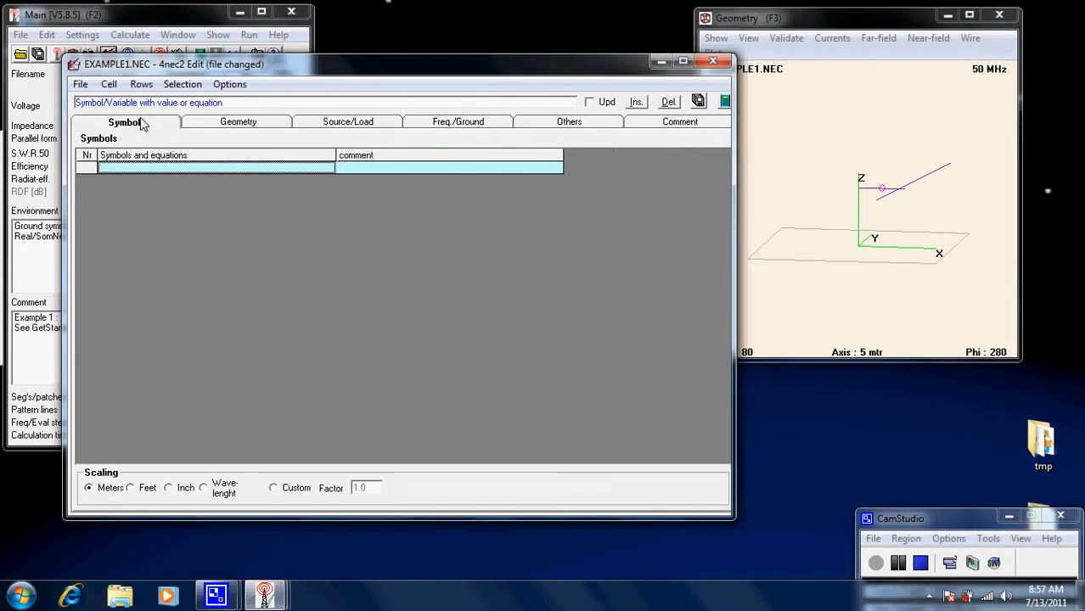
click(171, 173)
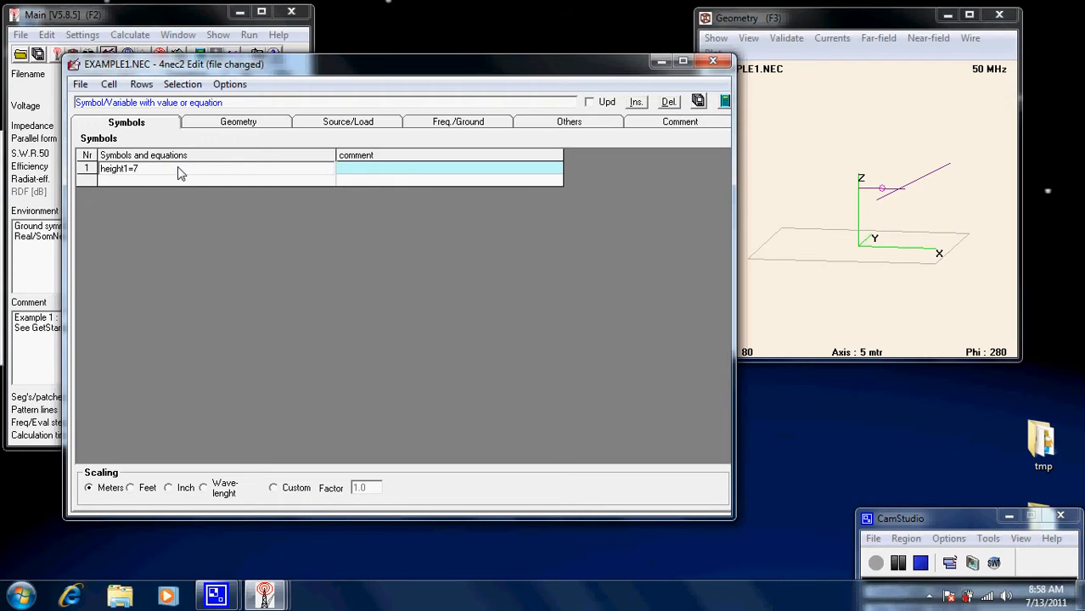
key(Return)
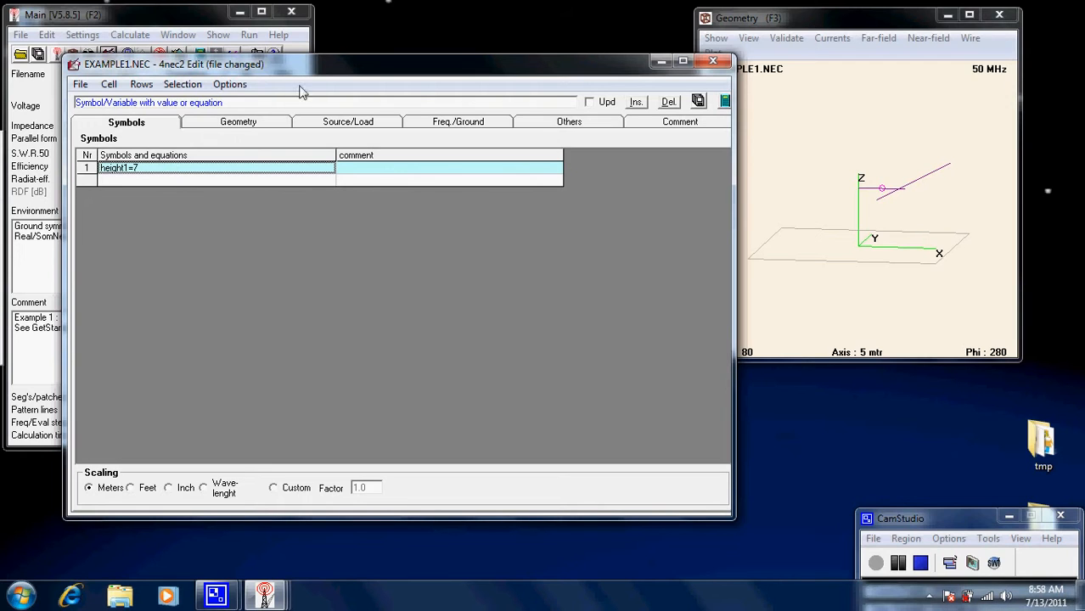
Step: Save the model and generate its full far-field pattern at 50 MHz with 5-degree resolution
click(698, 101)
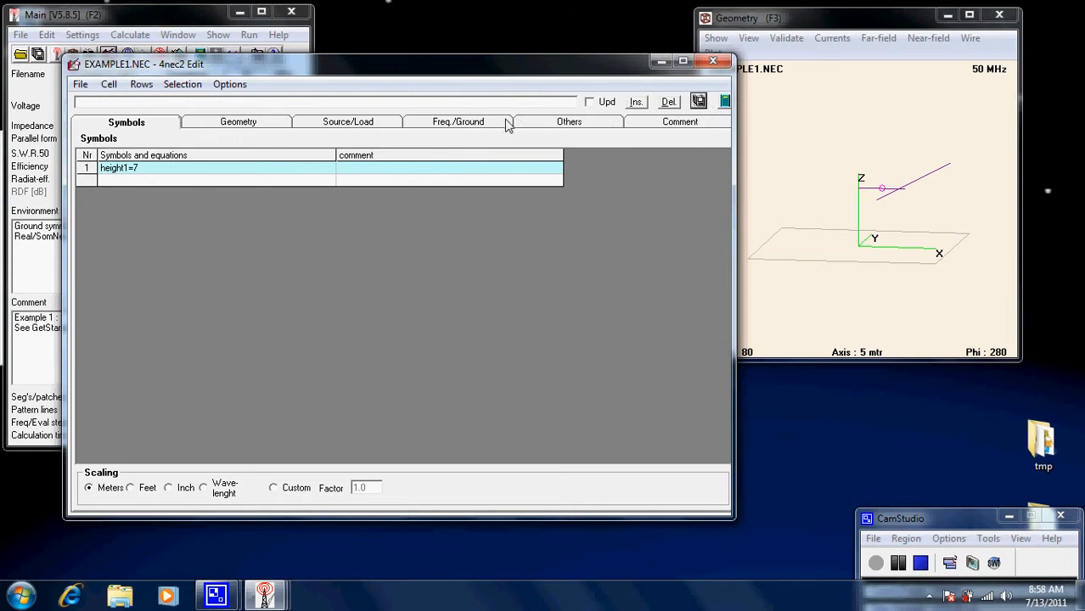
click(724, 101)
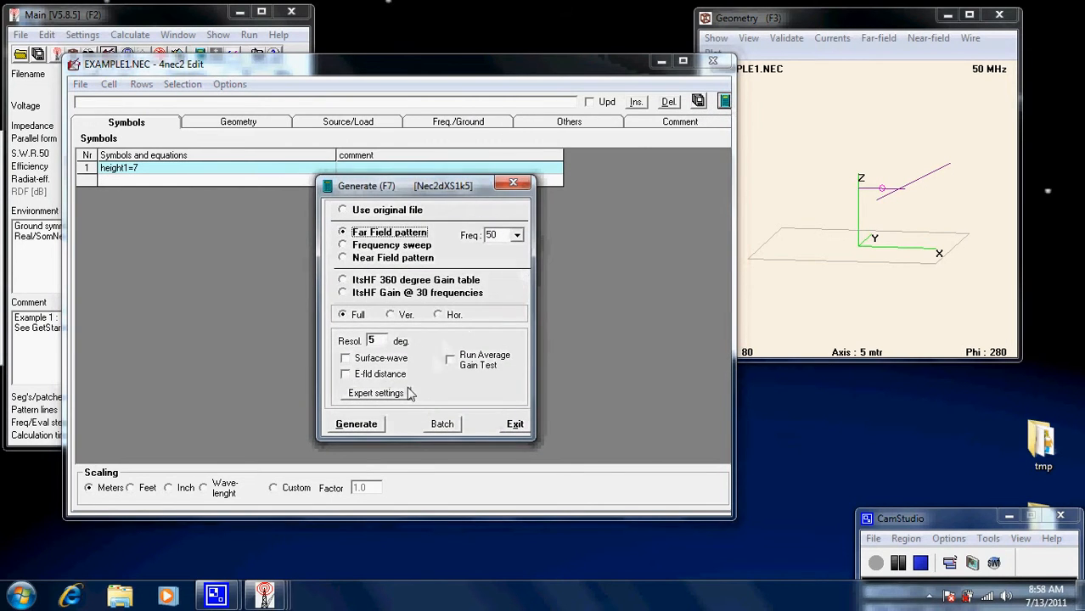
click(357, 424)
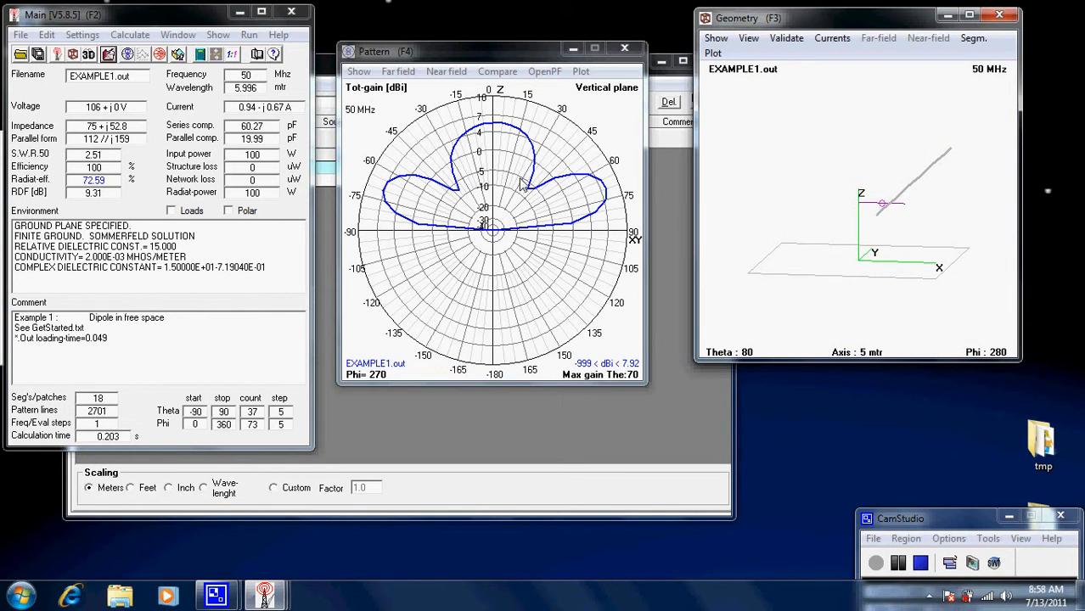
Step: Return to the symbol definitions and change the equation to height1=6
click(663, 198)
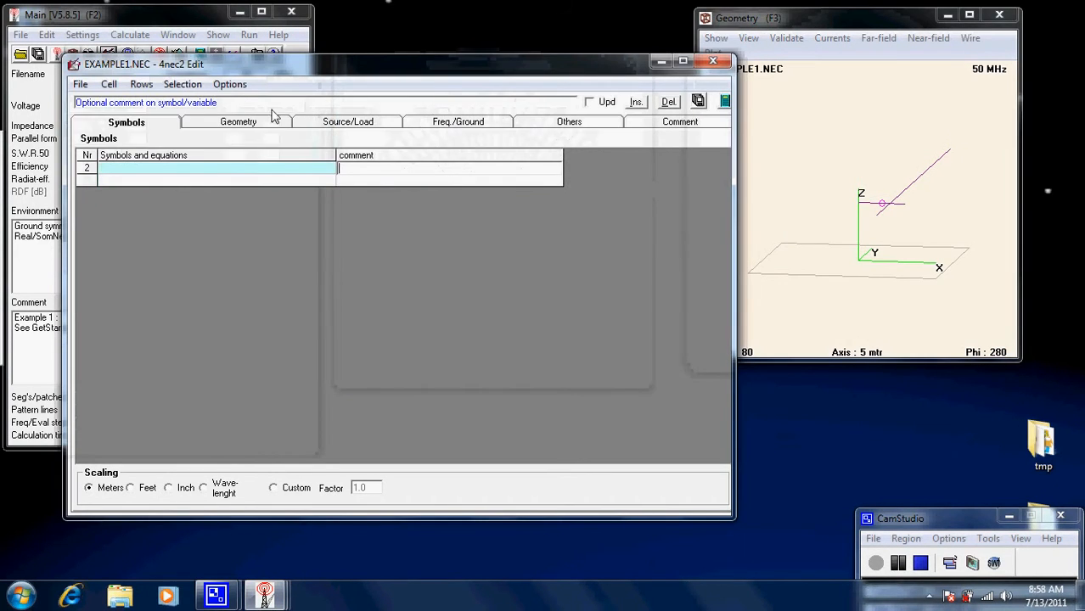
click(229, 124)
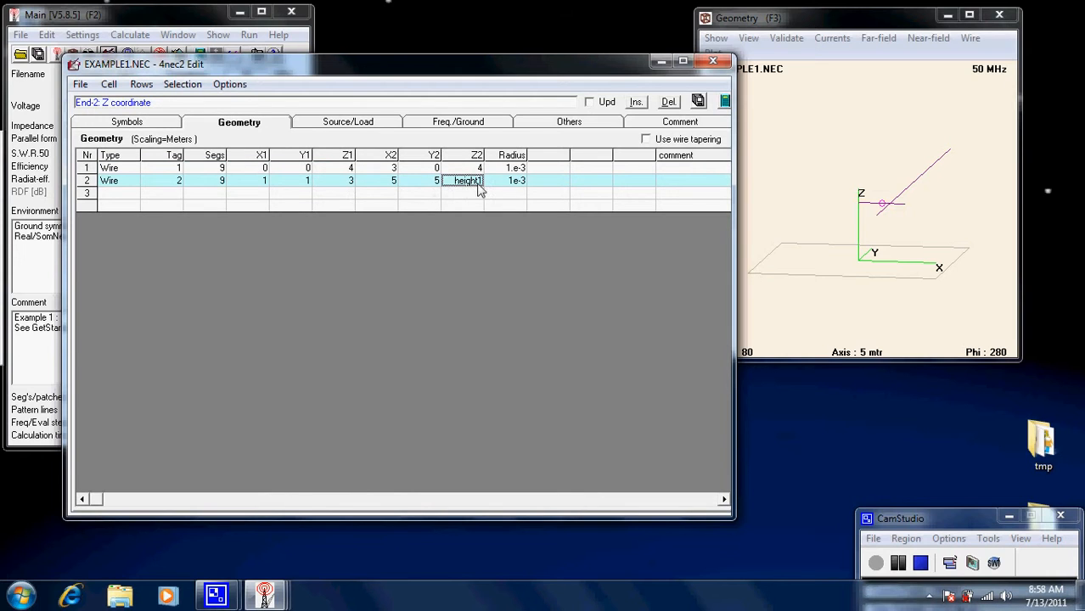
click(152, 129)
click(91, 157)
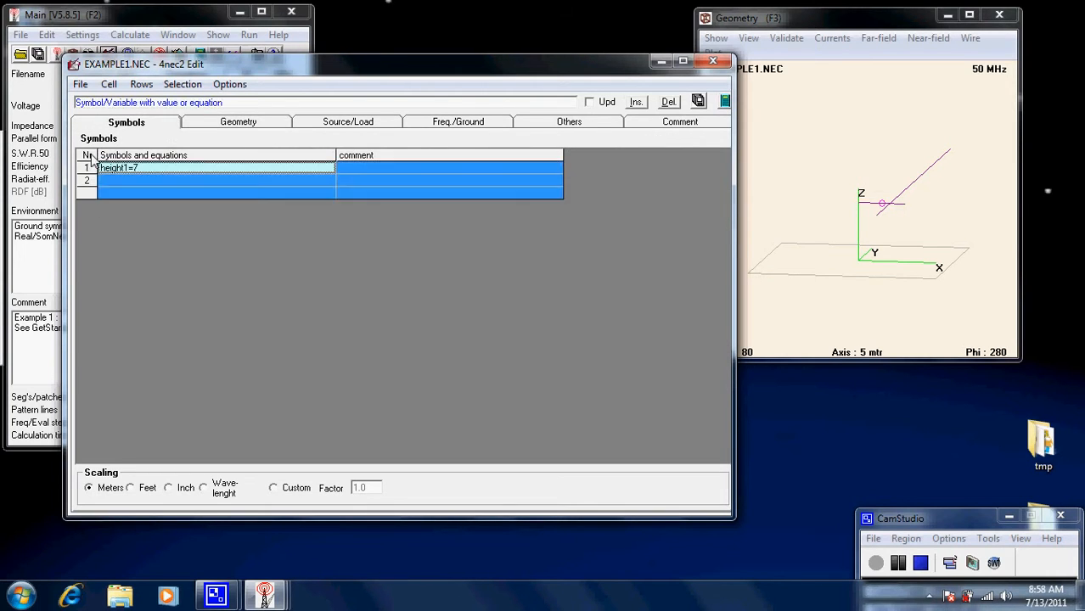
double_click(146, 169)
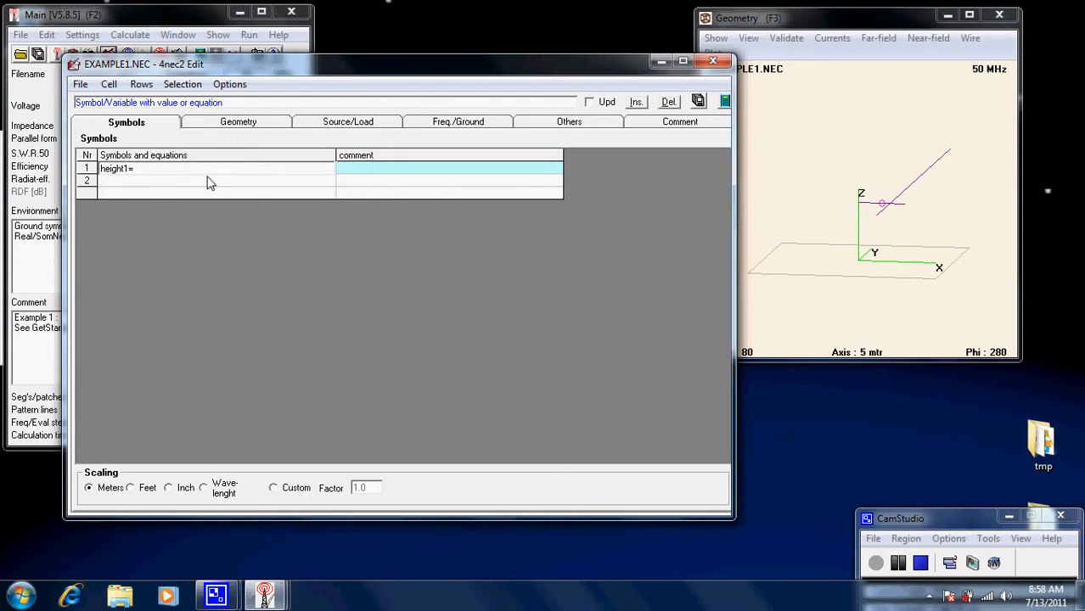
key(Return)
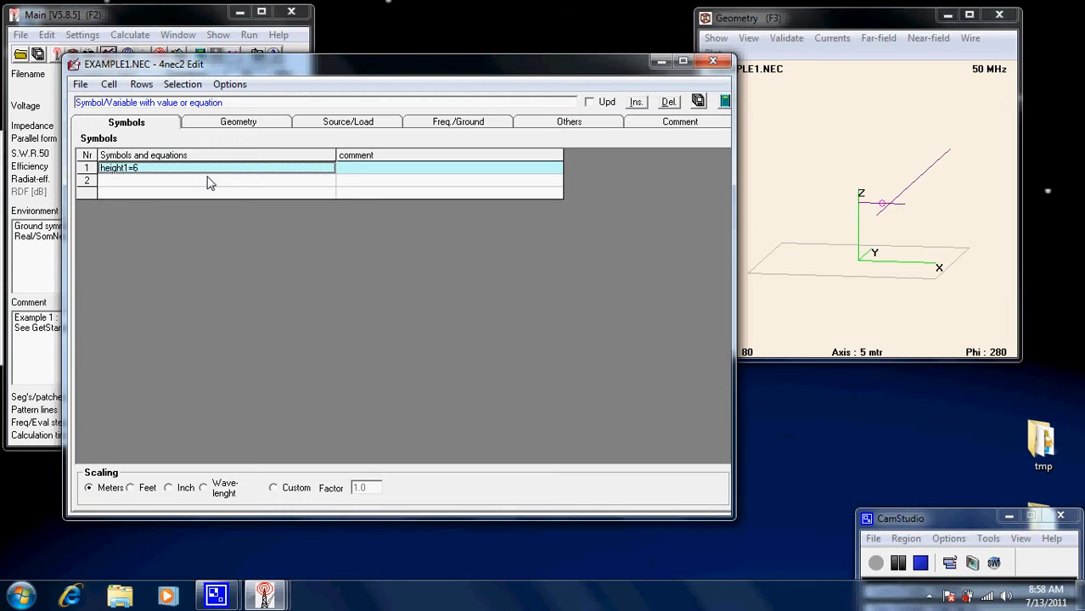
Step: Replace the first wire's Z2 value with the symbol height1 and save the model
click(273, 127)
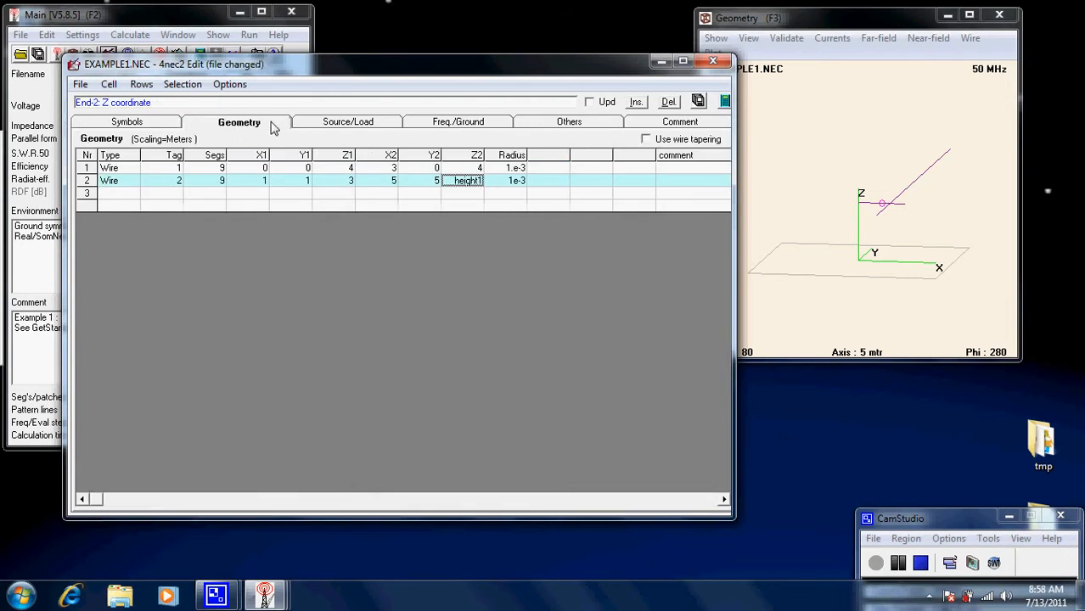
click(479, 171)
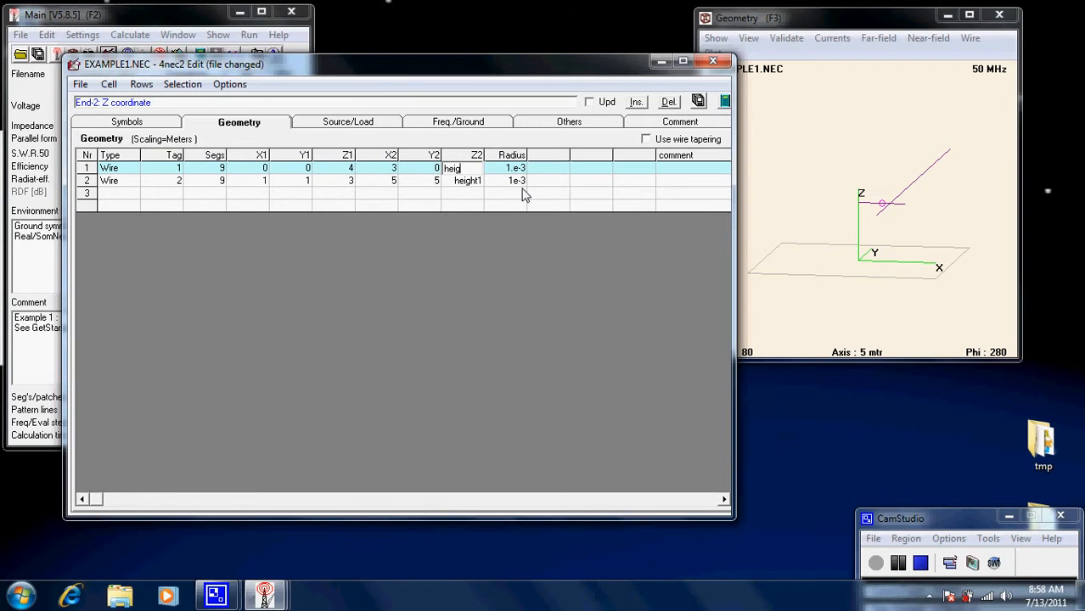
text(height1)
key(Return)
click(696, 104)
Step: Check the symbol definition and generate the full 50 MHz far-field pattern with height1 driving both wires
click(154, 125)
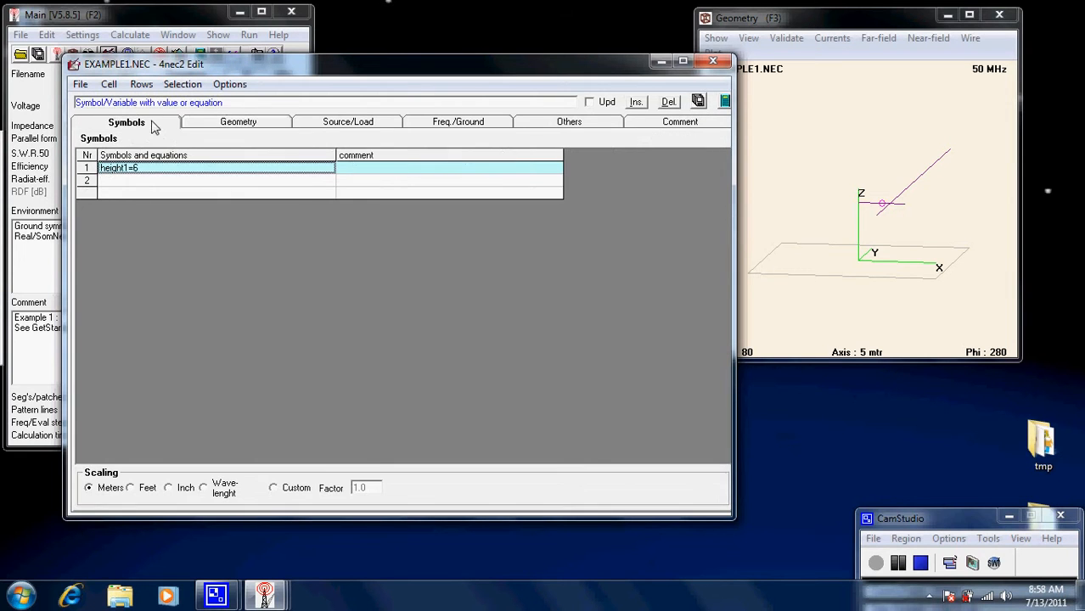
click(278, 126)
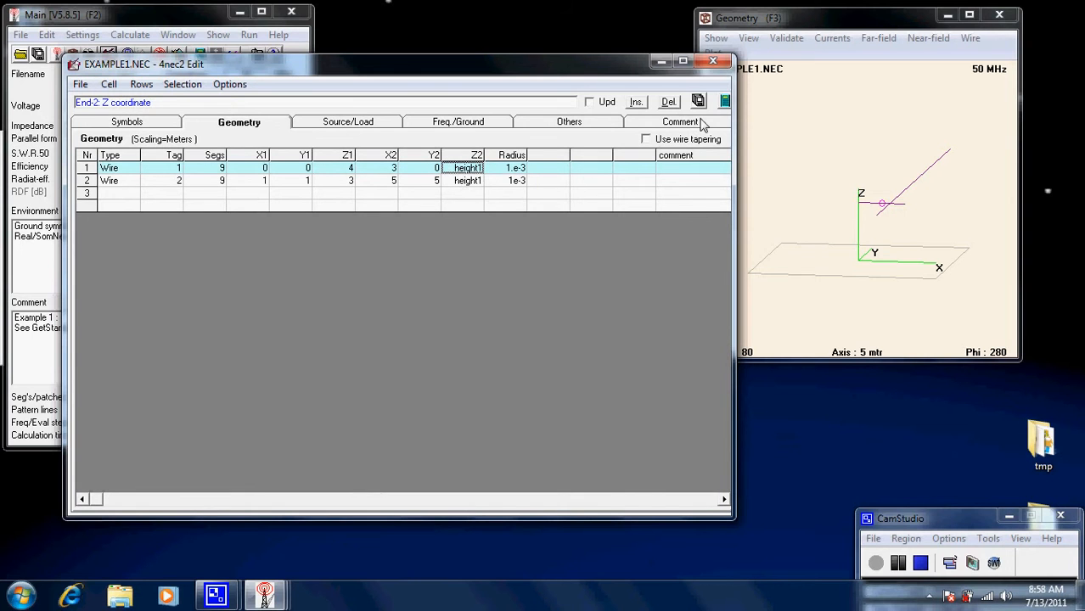
click(724, 102)
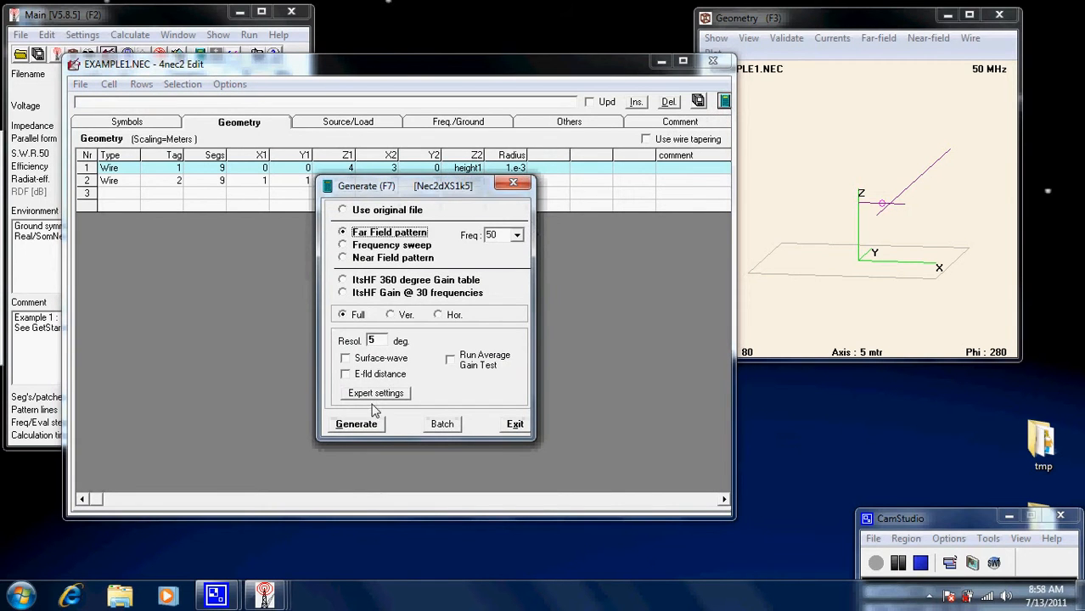
click(373, 422)
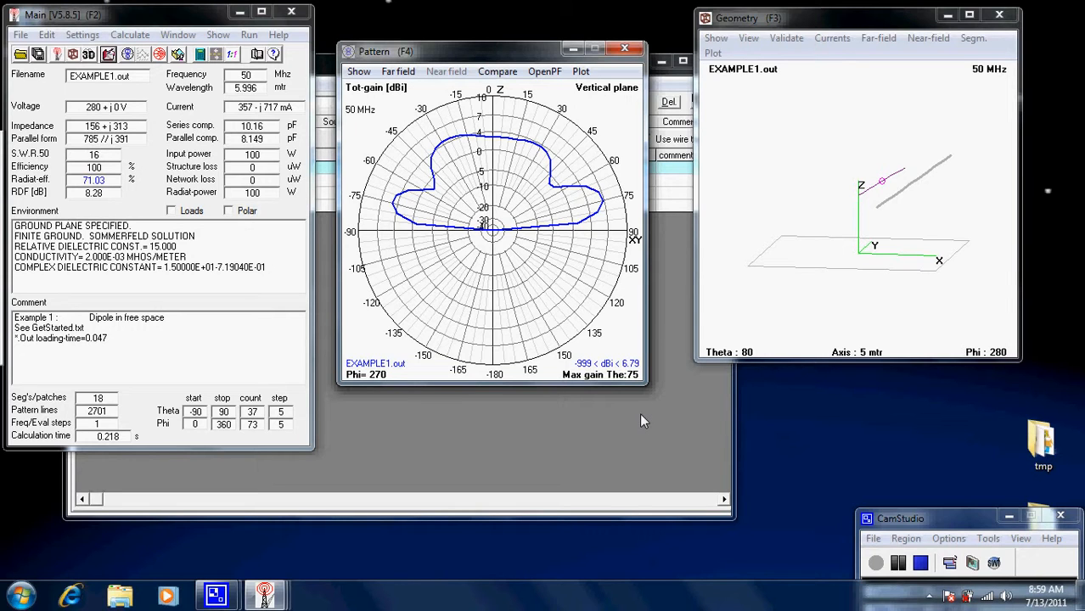
Step: Return to the symbol definitions, close the new NEC editor and open the model in the geometry editor instead
click(629, 448)
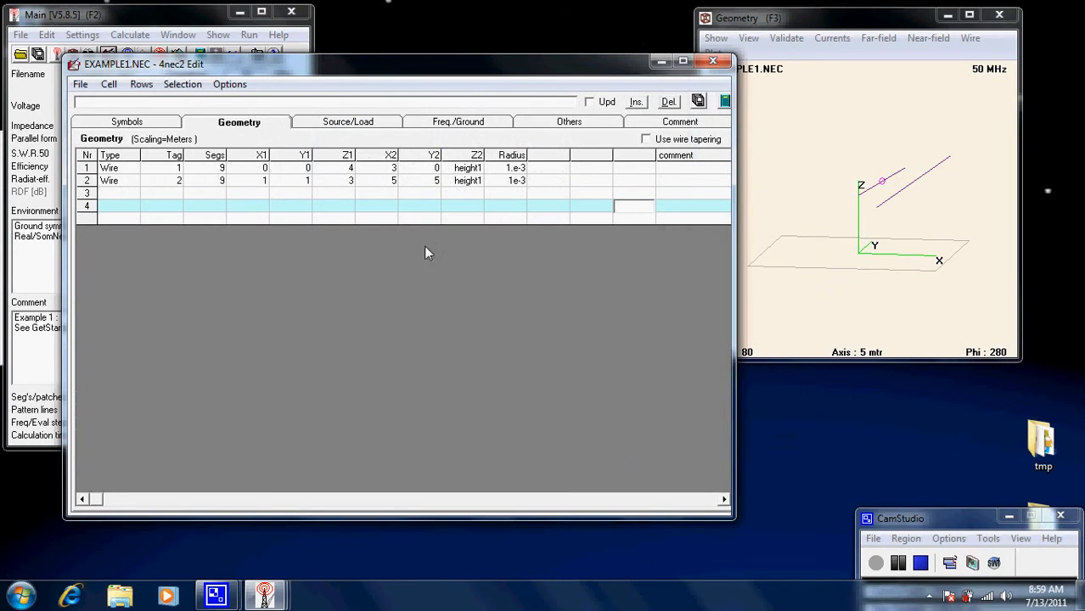
click(161, 126)
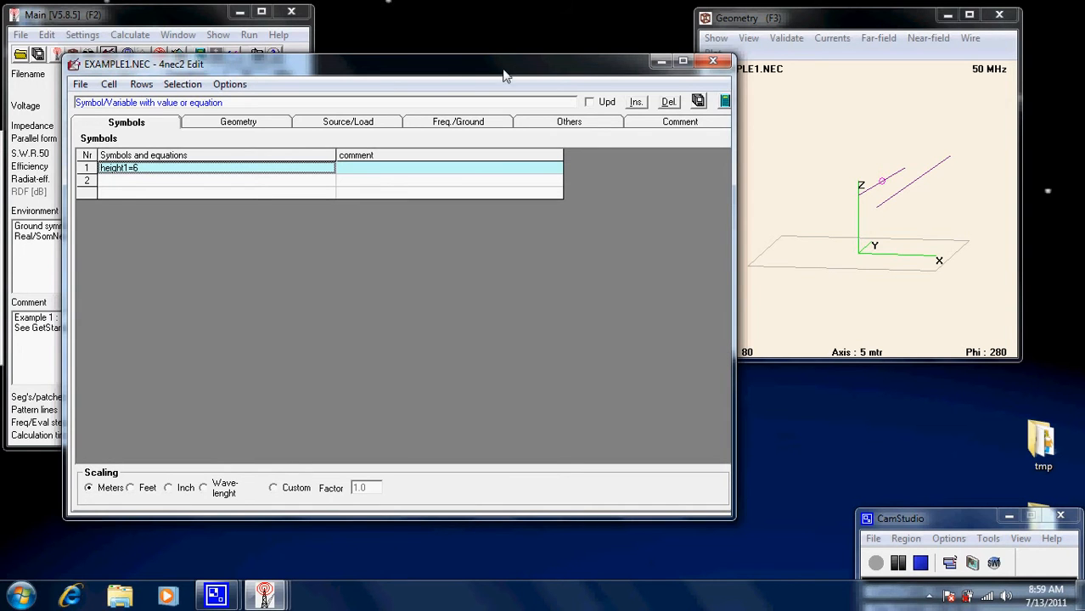
click(713, 62)
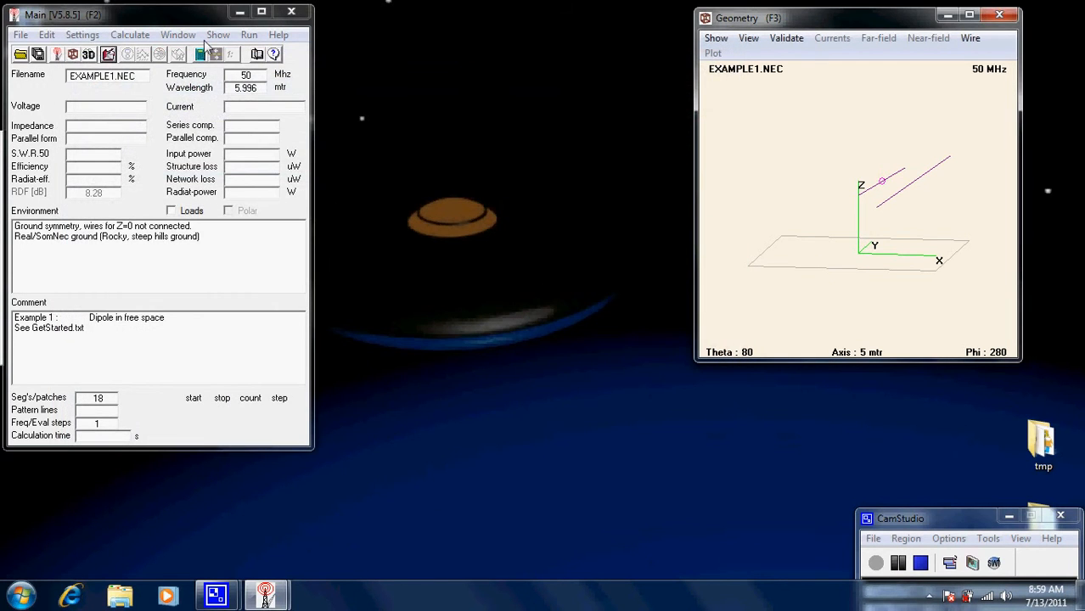
click(82, 38)
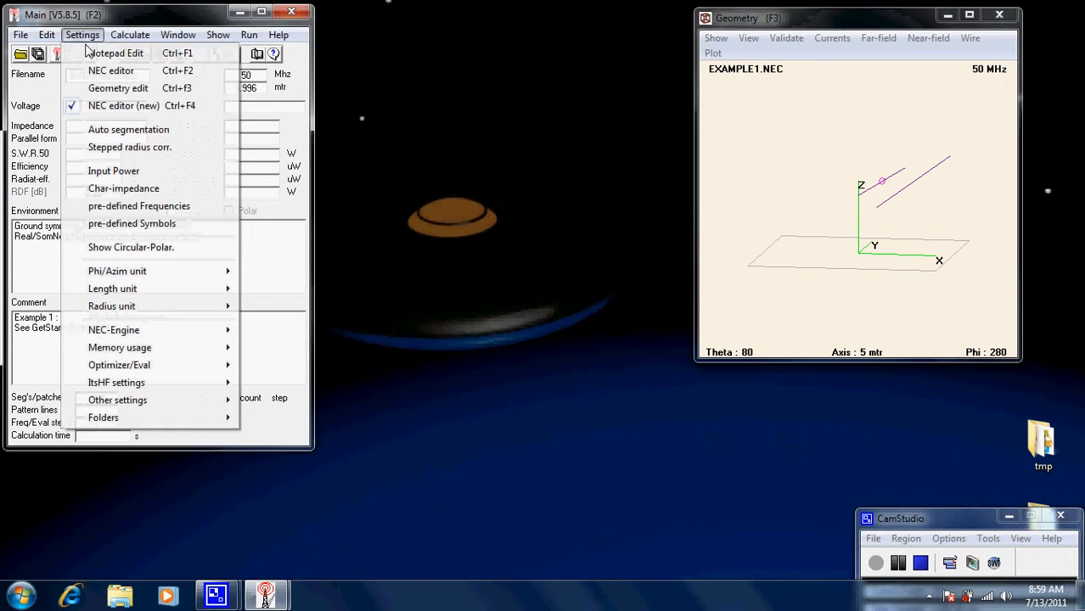
click(109, 90)
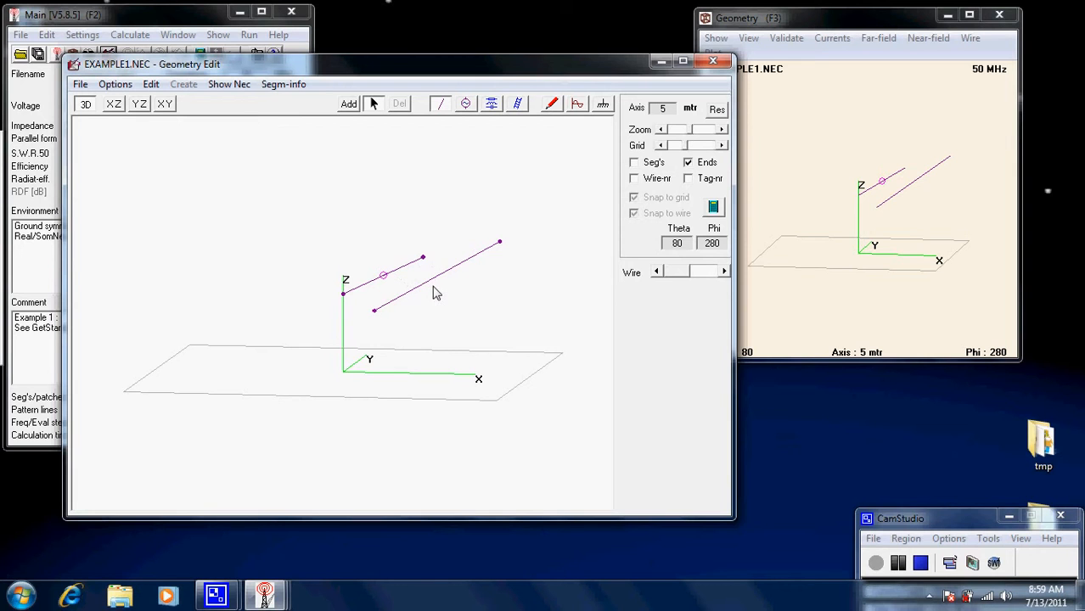
Step: Create a new empty model in the geometry editor and save it as firsttry.NEC in the models folder
click(80, 84)
click(104, 102)
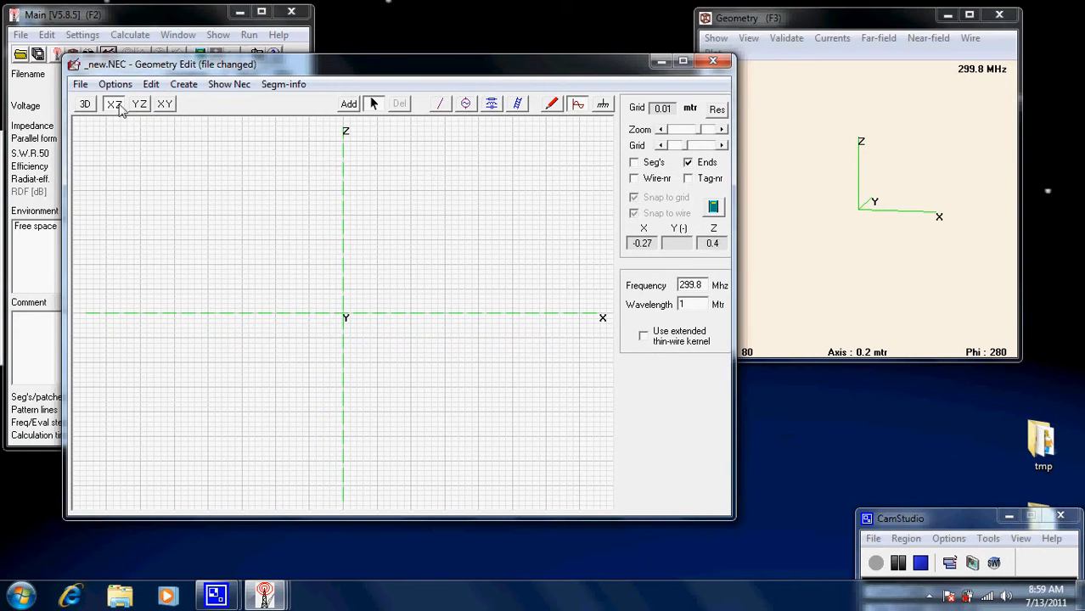
click(80, 84)
click(110, 156)
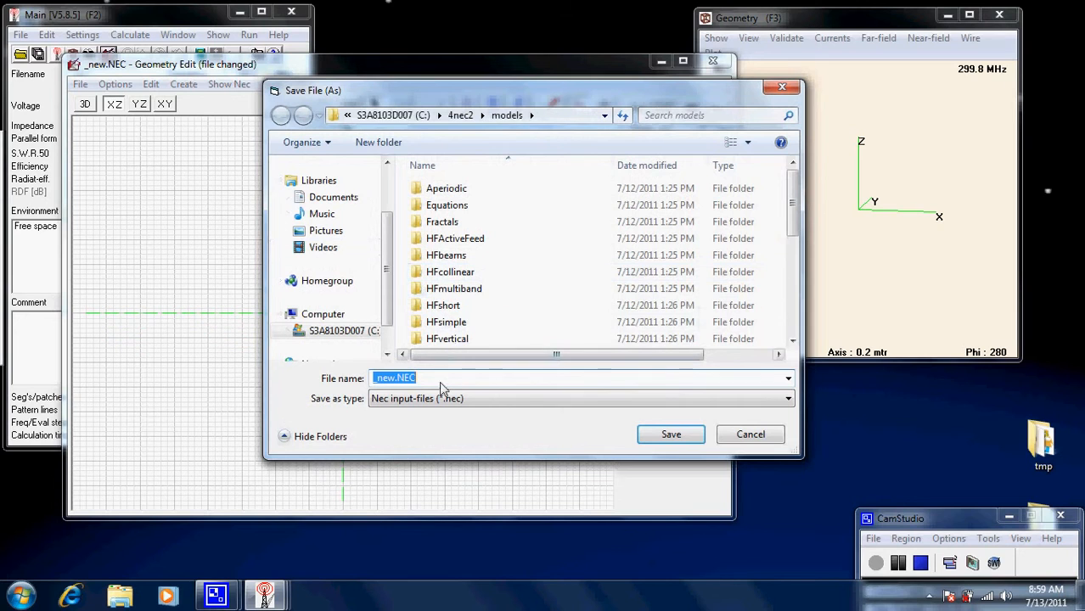
click(396, 378)
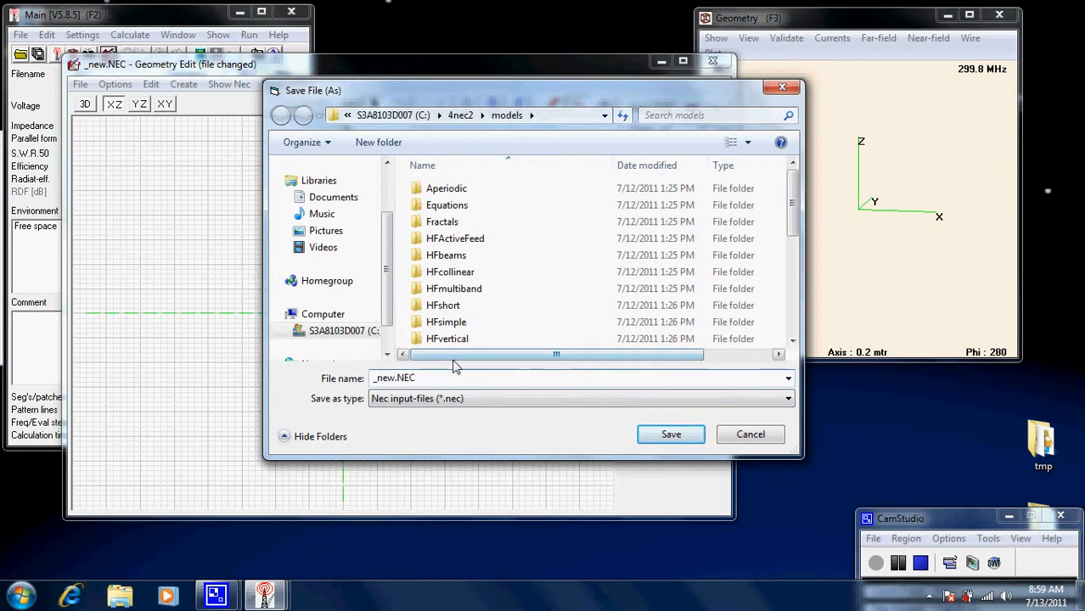
key(BackSpace)
key(BackSpace)
key(BackSpace)
key(BackSpace)
text(firsttry)
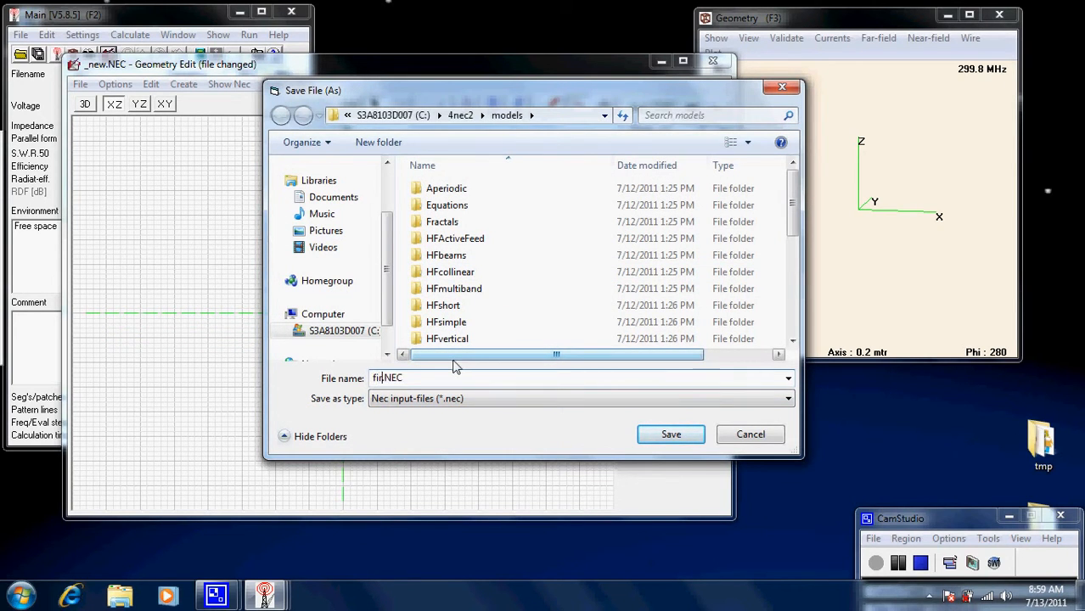
key(Return)
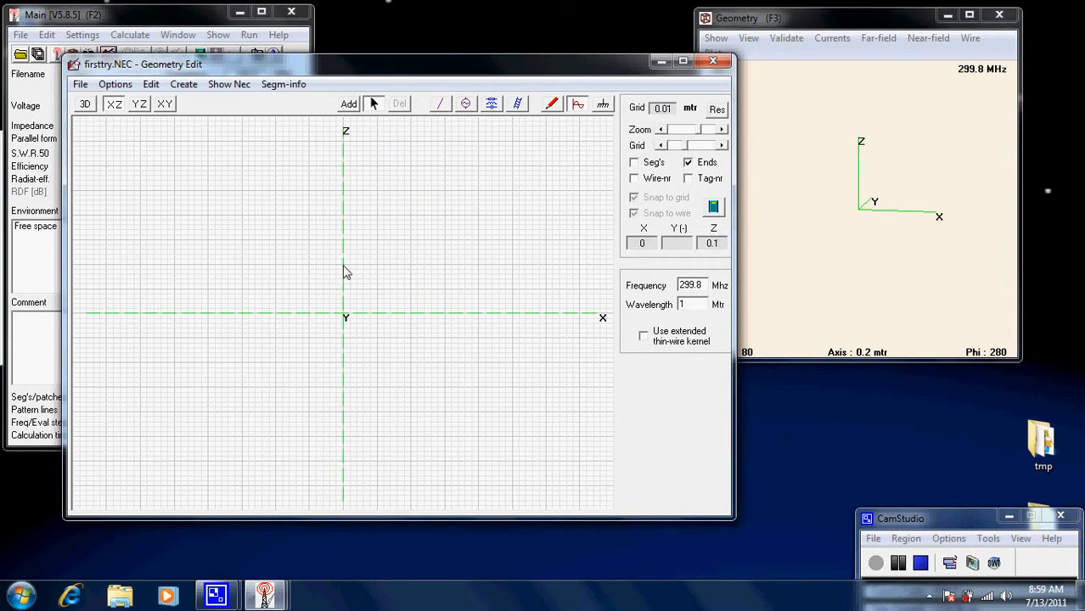
click(355, 105)
key(Return)
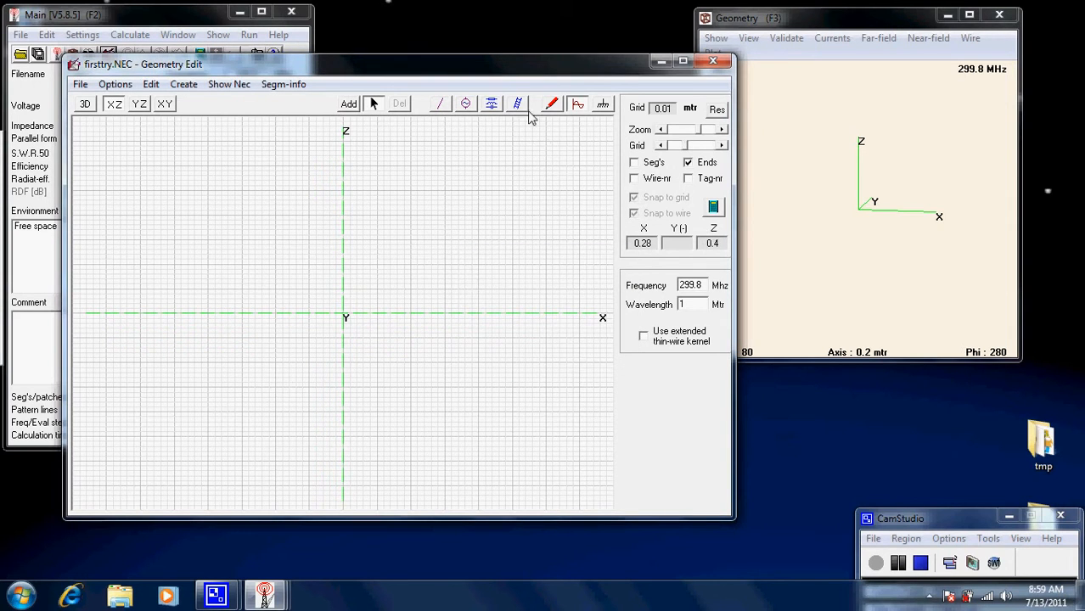